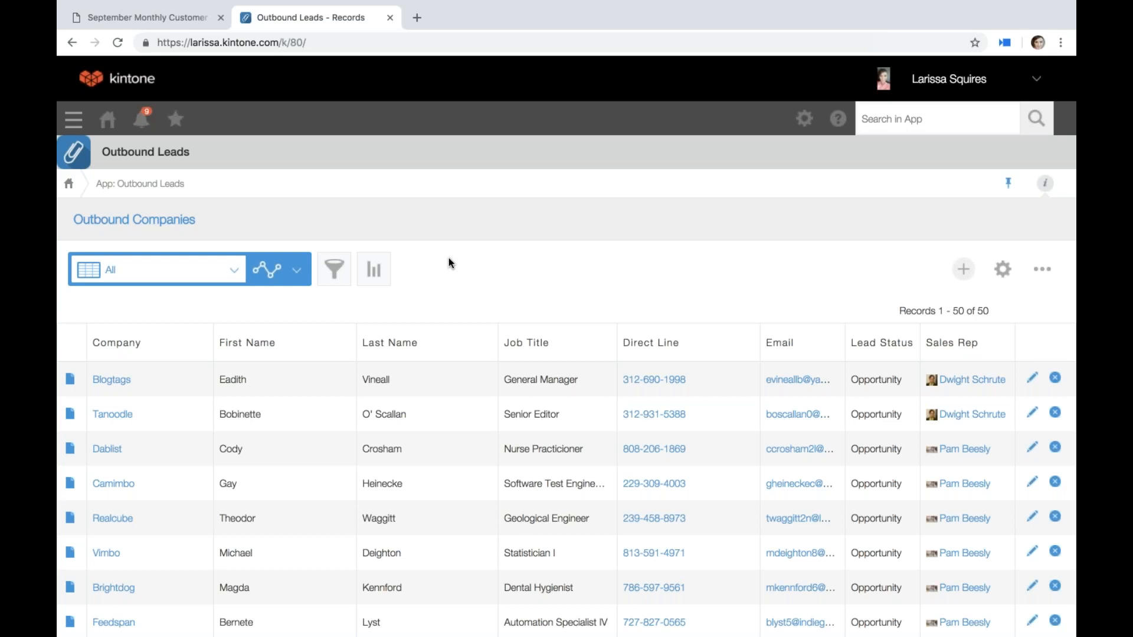
# Step: Filter the Outbound Leads records to those whose Lead Status includes any of Customer
pyautogui.click(334, 279)
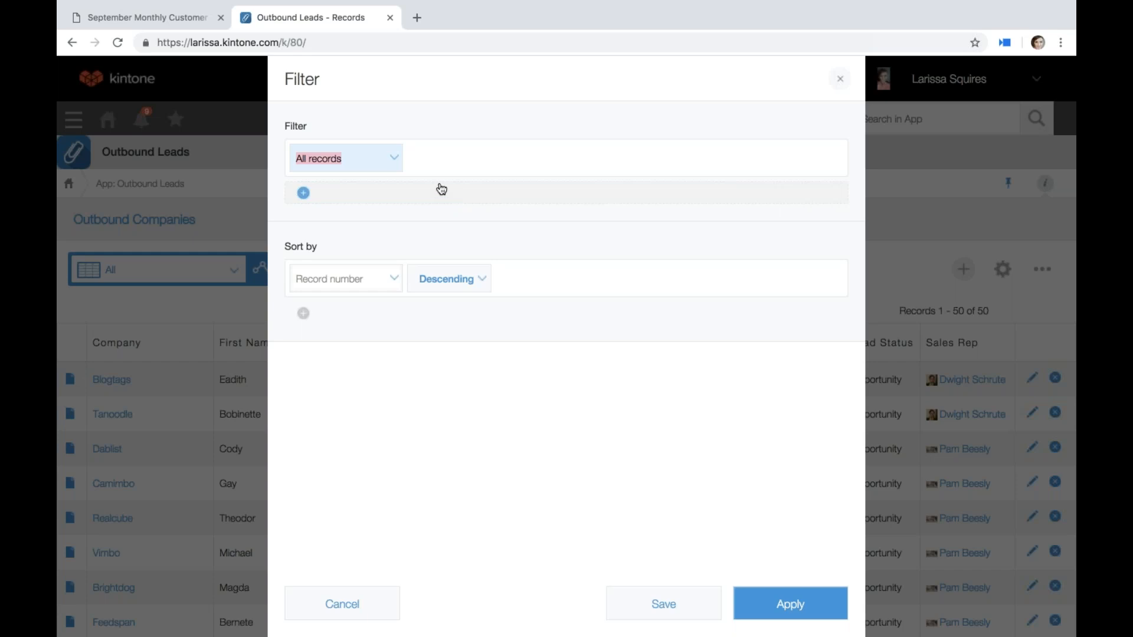
pyautogui.click(393, 158)
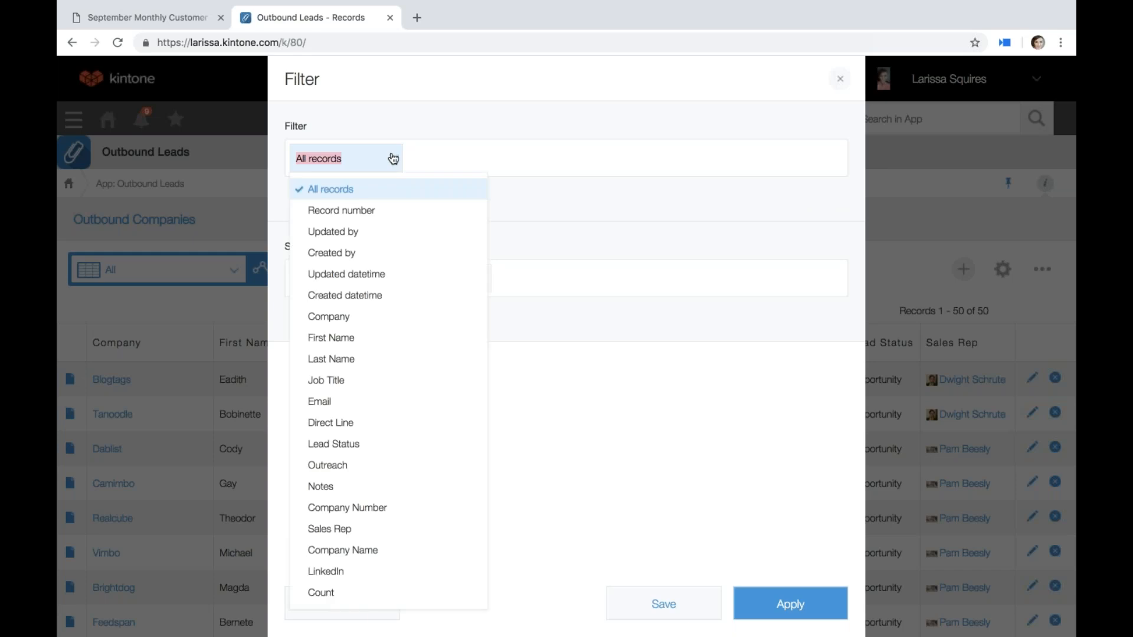
pyautogui.write('stat')
pyautogui.click(367, 188)
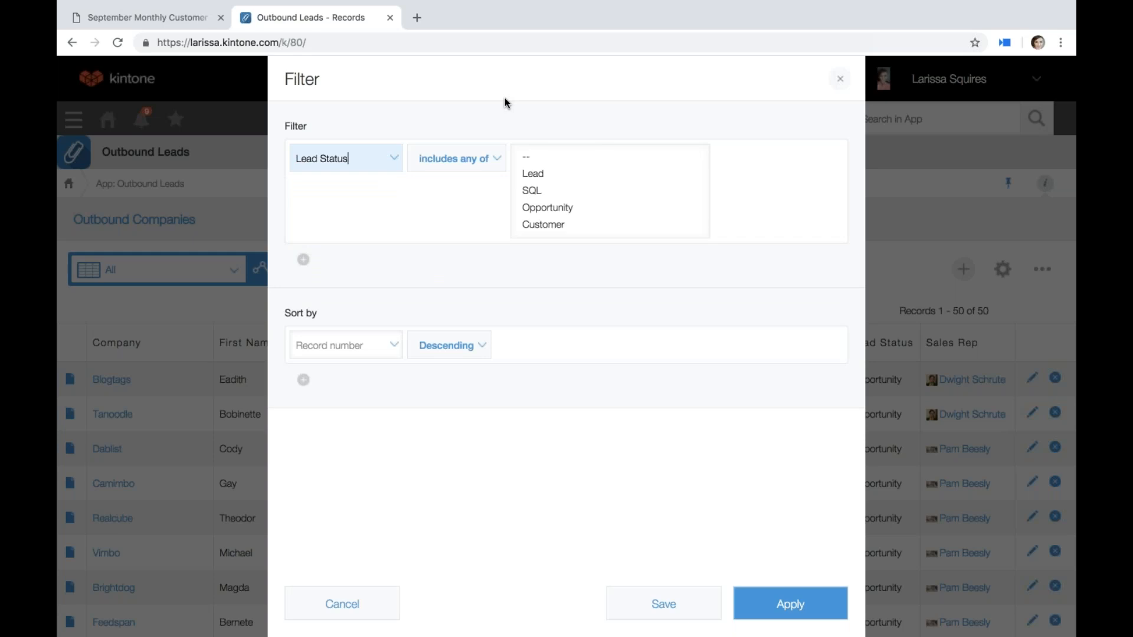
pyautogui.click(476, 159)
pyautogui.click(481, 187)
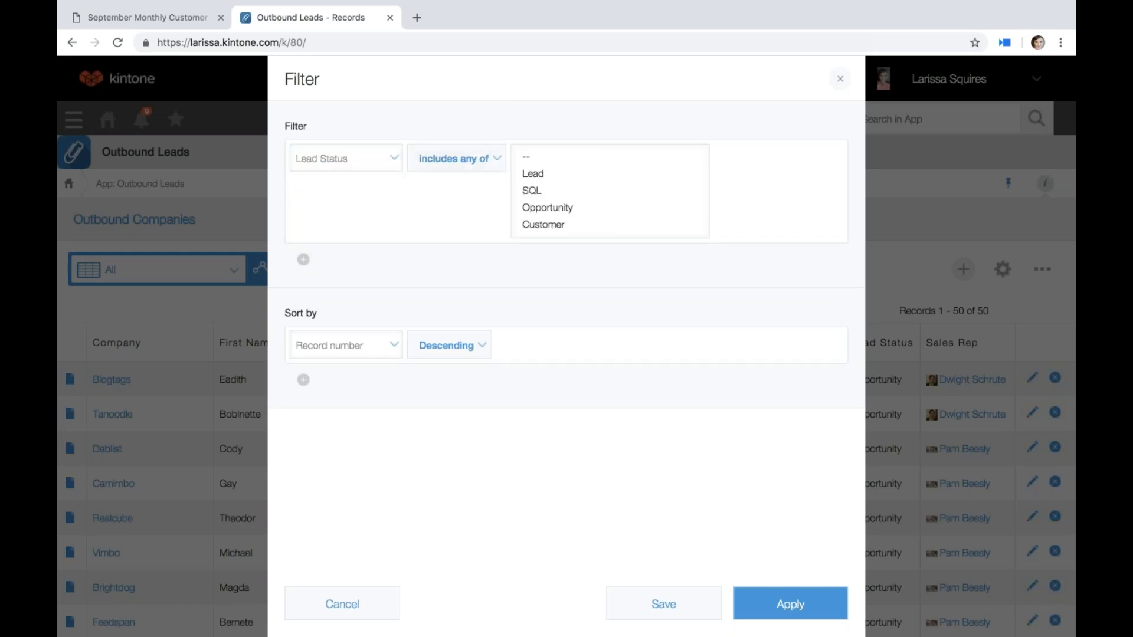
pyautogui.click(571, 225)
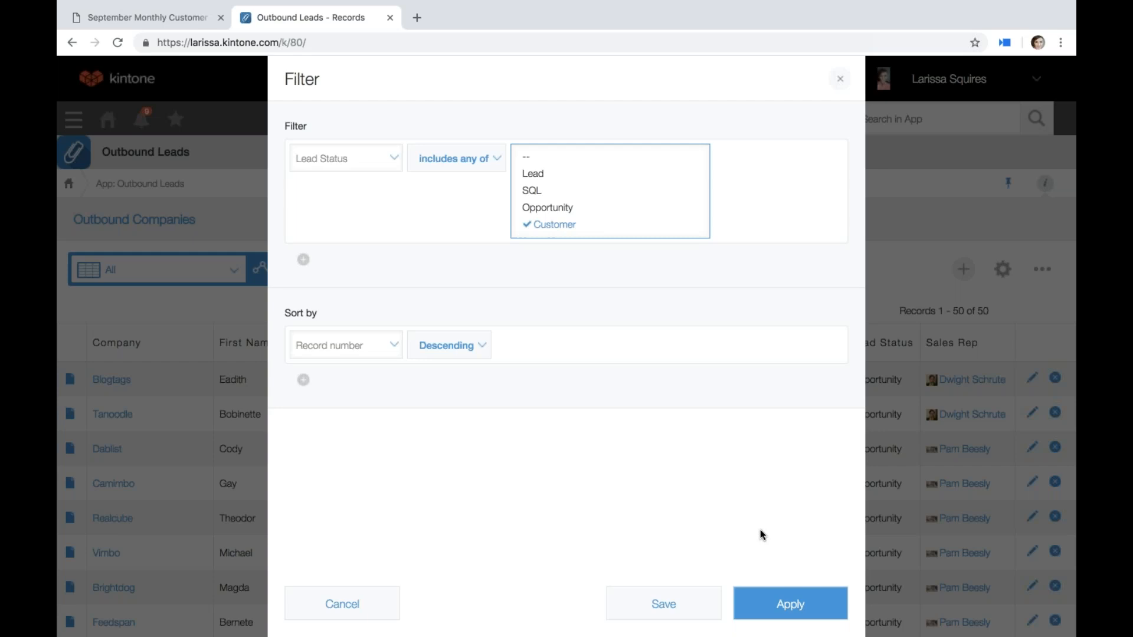
pyautogui.click(791, 604)
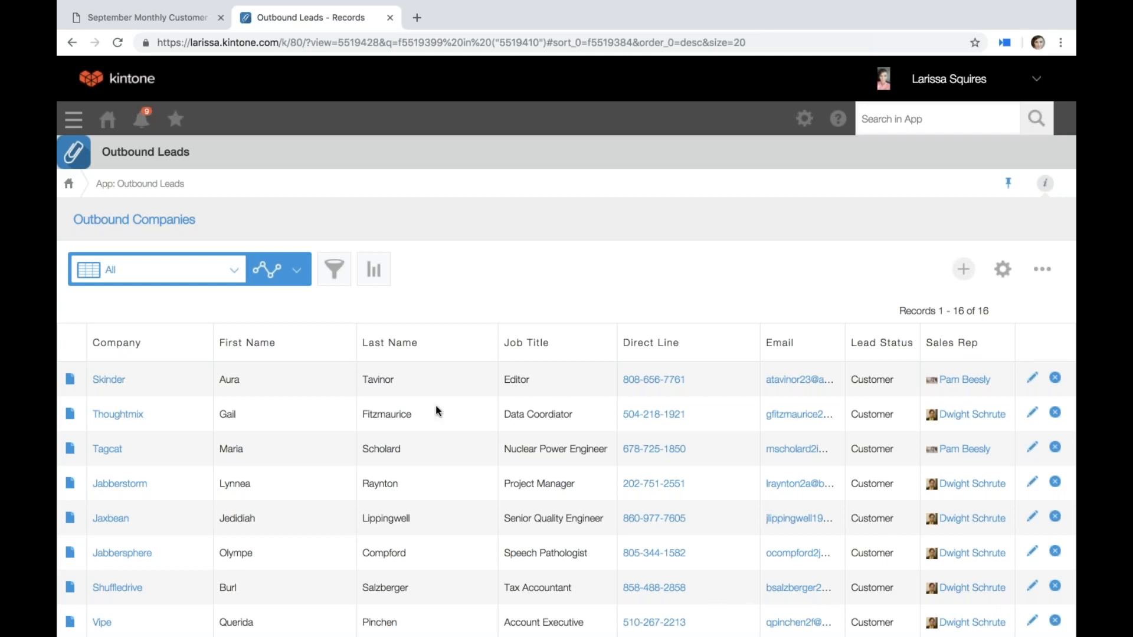
# Step: Save the current Lead Status filter as a new view named "Customers"
pyautogui.click(334, 273)
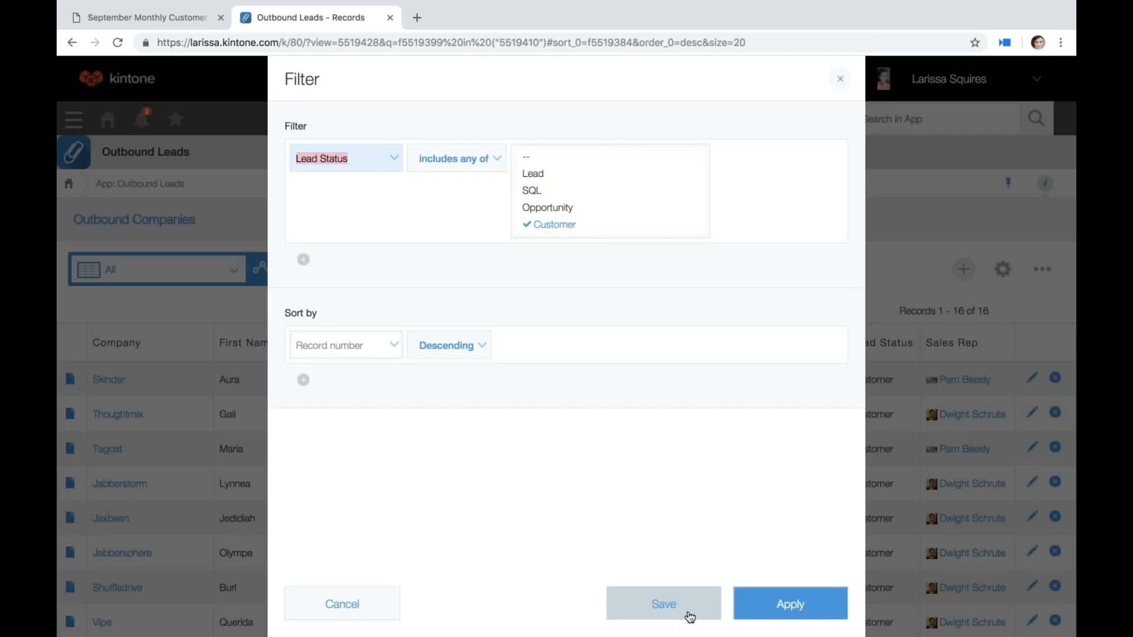
pyautogui.click(663, 604)
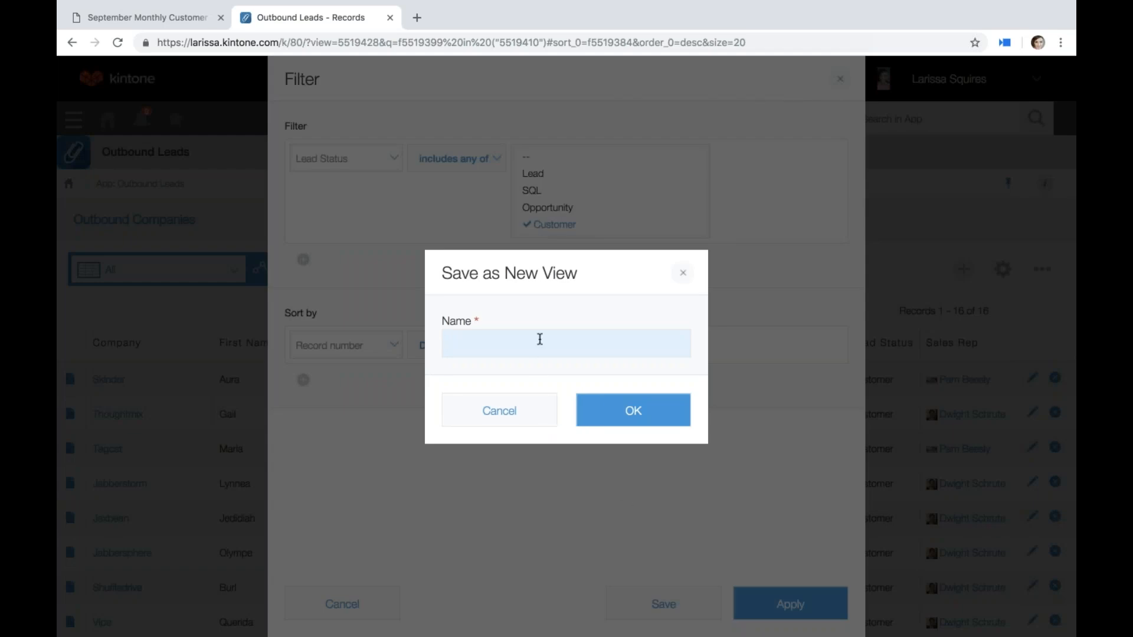
pyautogui.write('Customers')
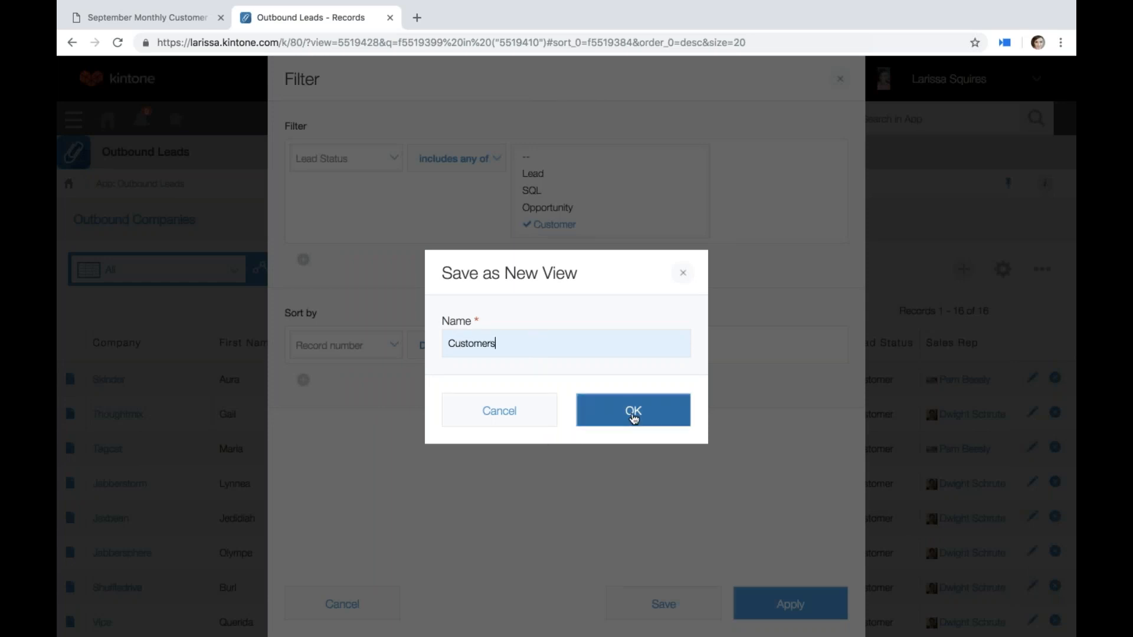
pyautogui.click(633, 413)
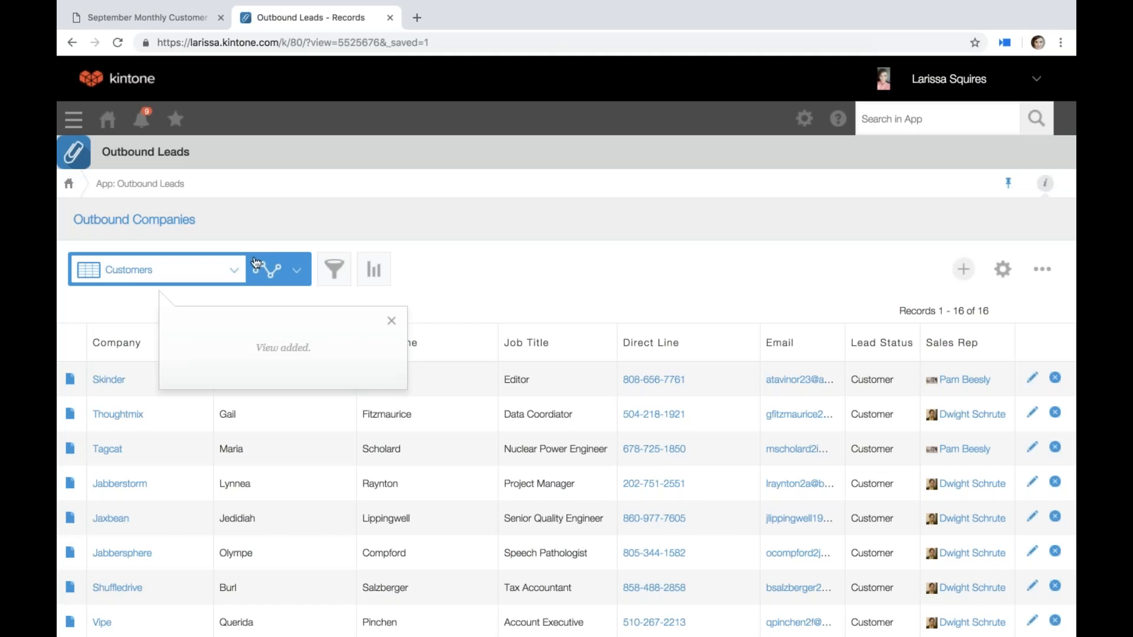
# Step: Check the app's list of available views and the bookmarked apps and record lists
pyautogui.click(229, 271)
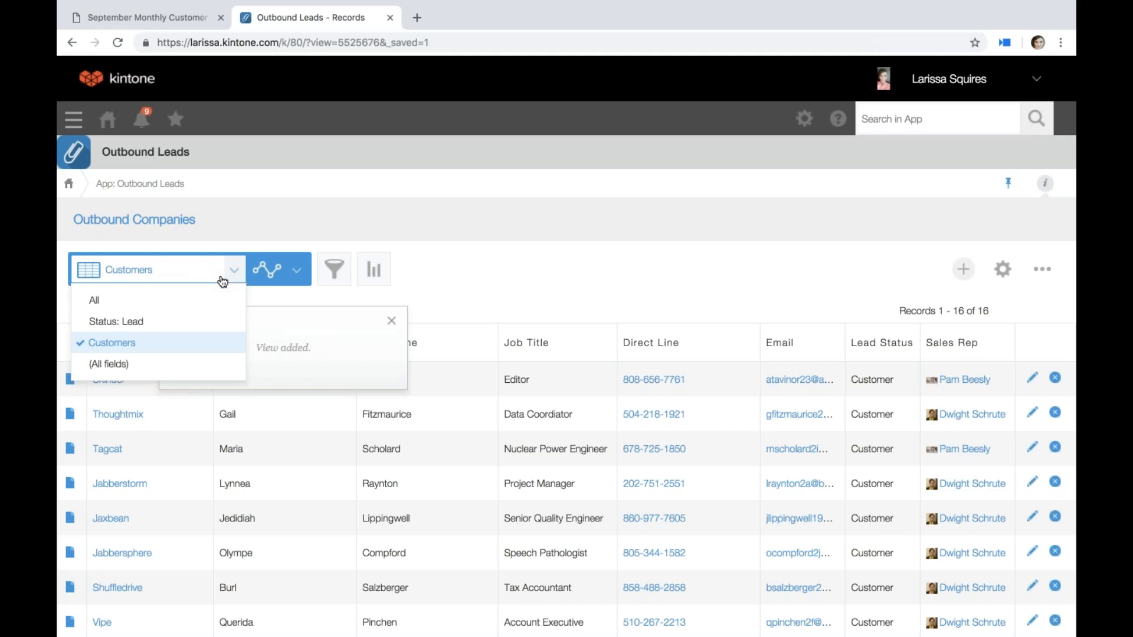
pyautogui.click(391, 320)
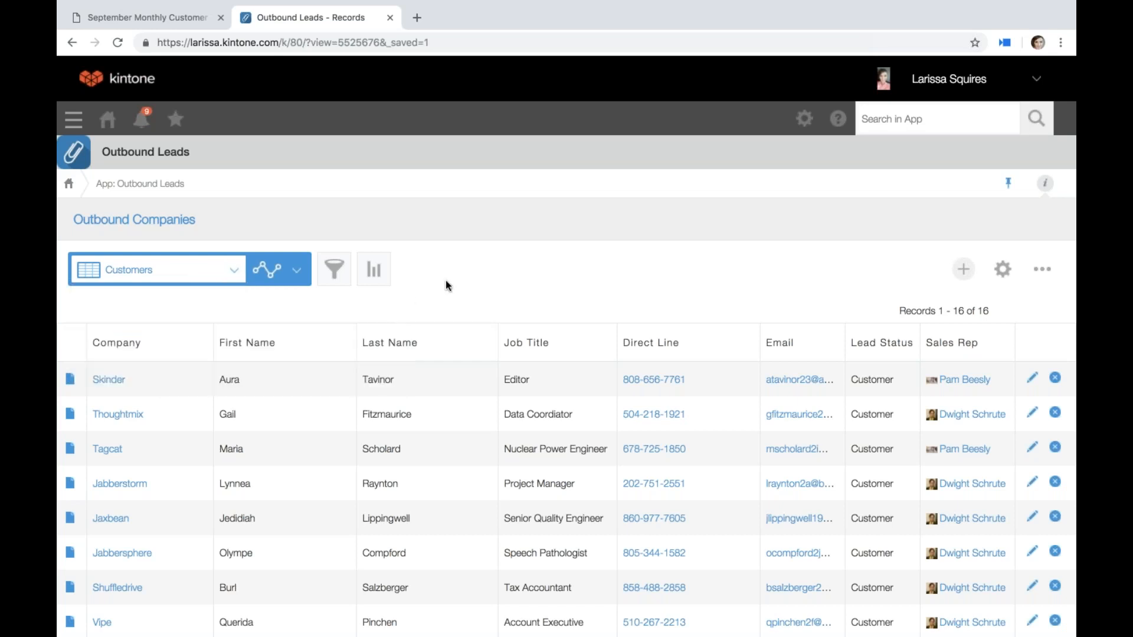
pyautogui.click(177, 121)
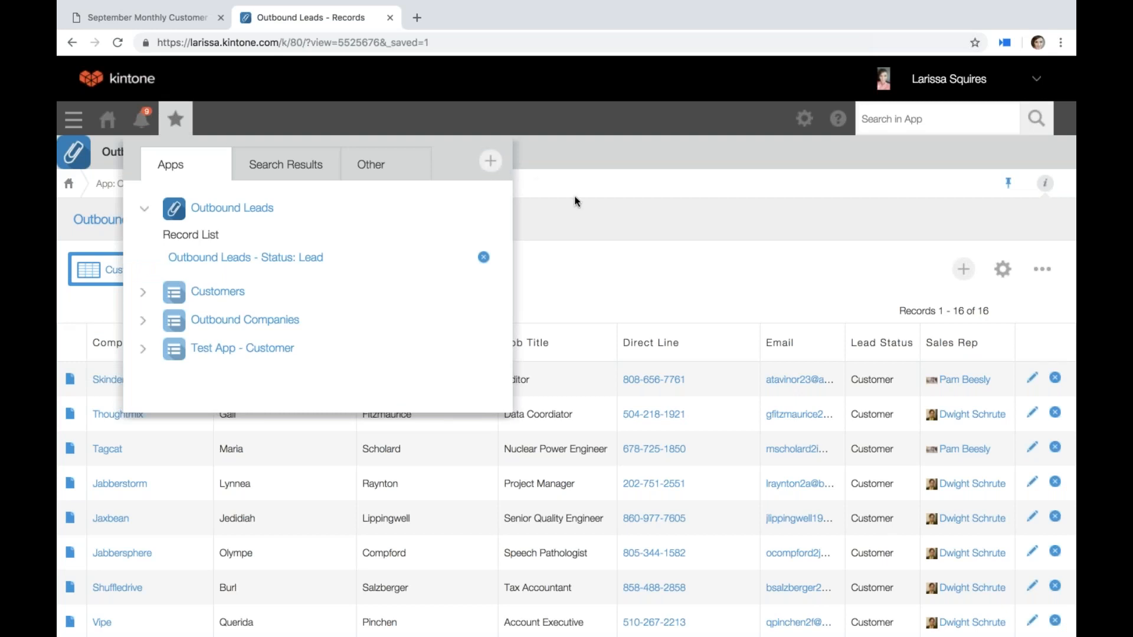
pyautogui.click(614, 261)
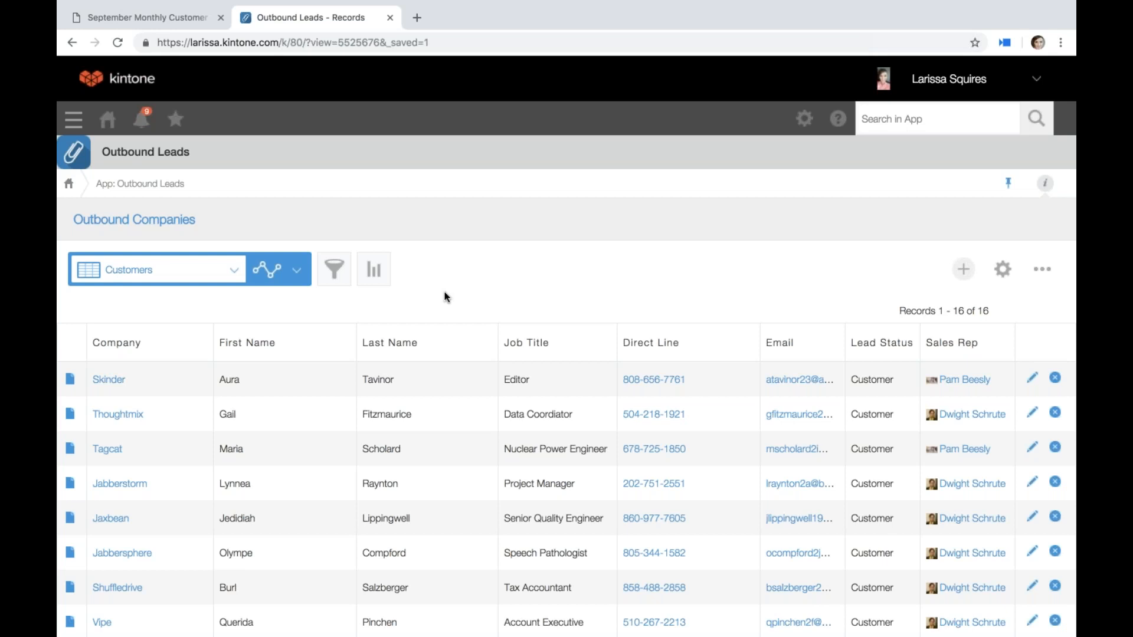
# Step: Display the records in the (All fields) view and look over its full set of columns
pyautogui.click(177, 277)
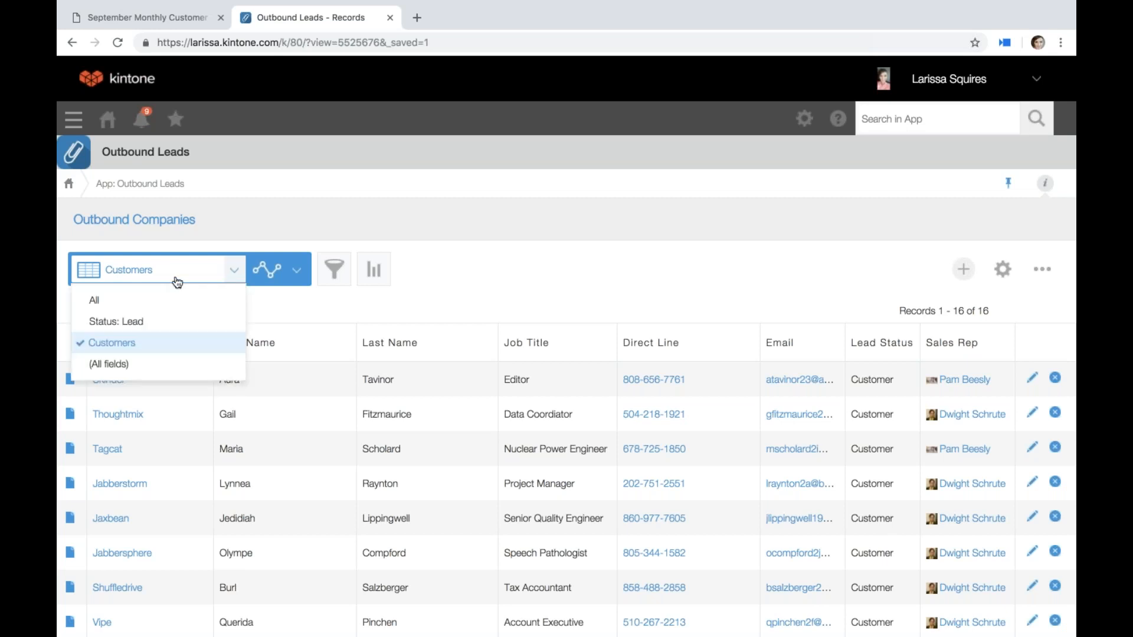
pyautogui.click(168, 365)
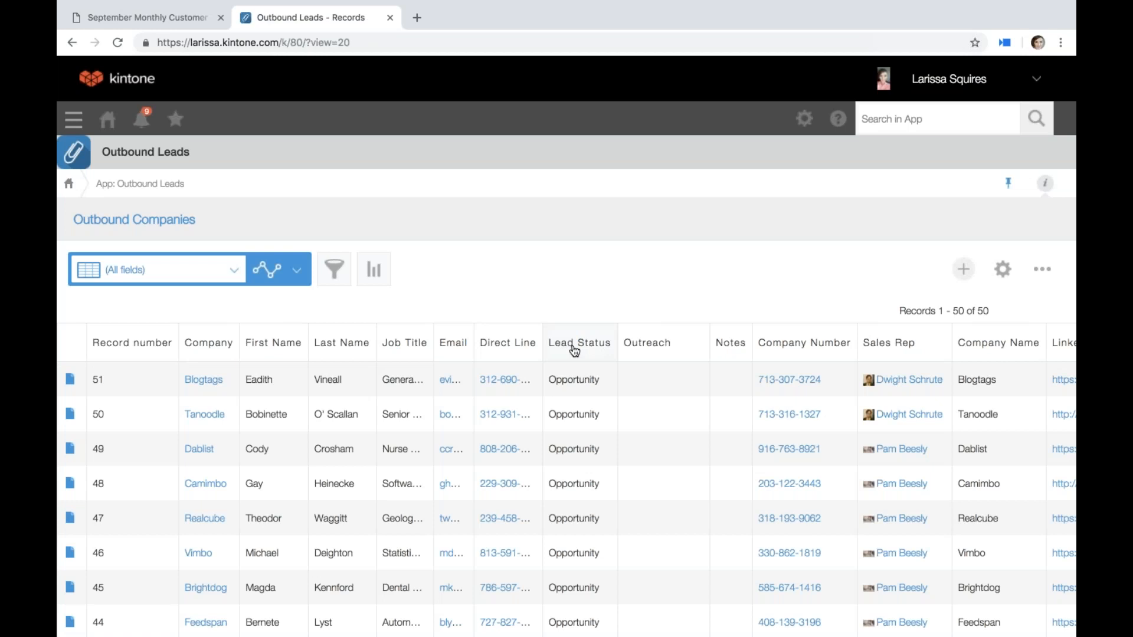
pyautogui.scroll(-1, 657, 478)
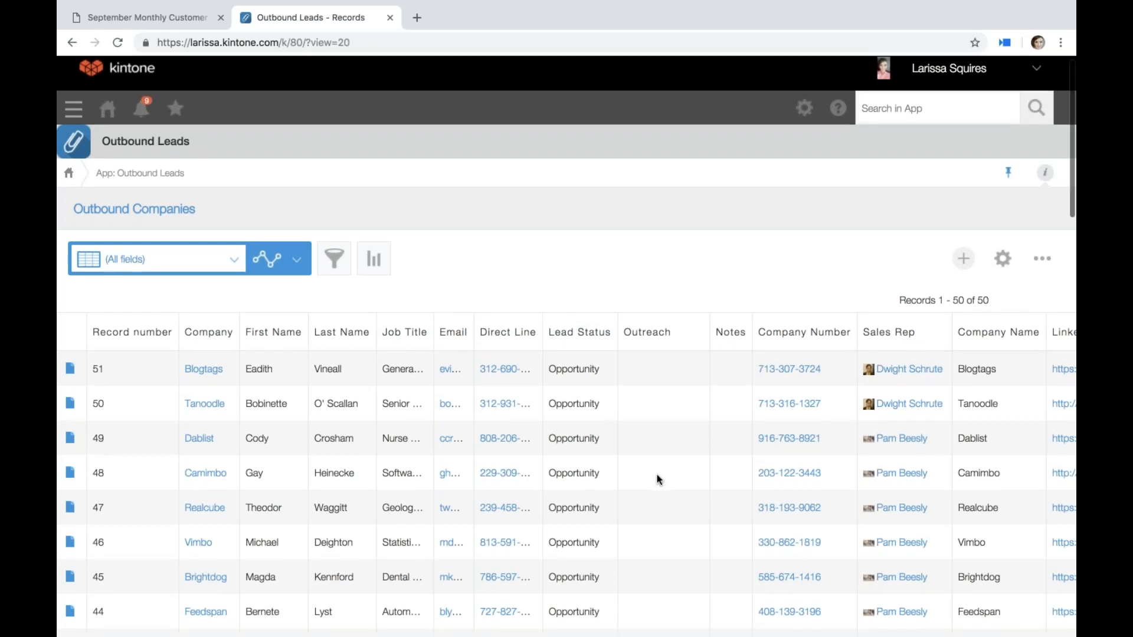
pyautogui.hscroll(1, 658, 479)
pyautogui.hscroll(3, 659, 479)
pyautogui.hscroll(-4, 663, 343)
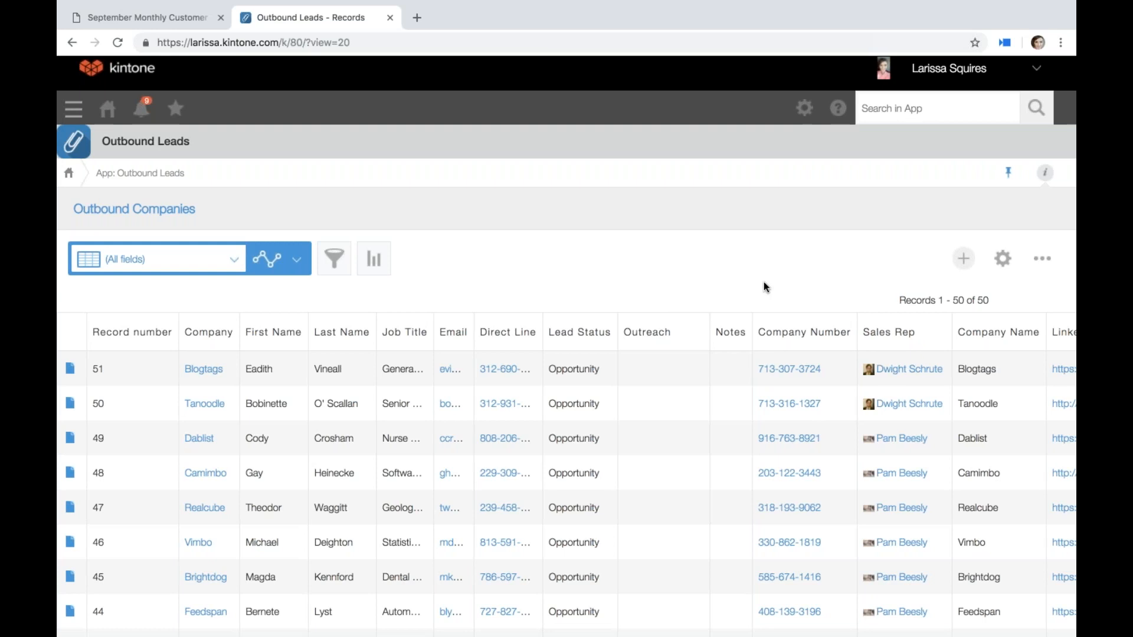
# Step: Open the view settings of the Outbound Leads app and try reordering the Status: Lead view
pyautogui.click(1003, 259)
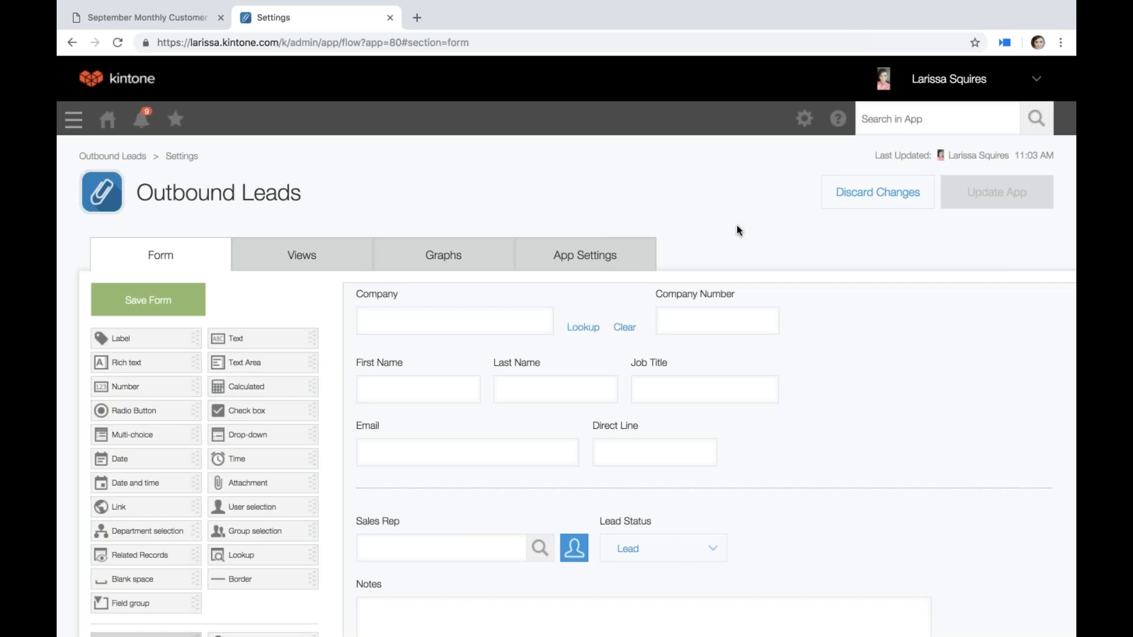
pyautogui.click(322, 254)
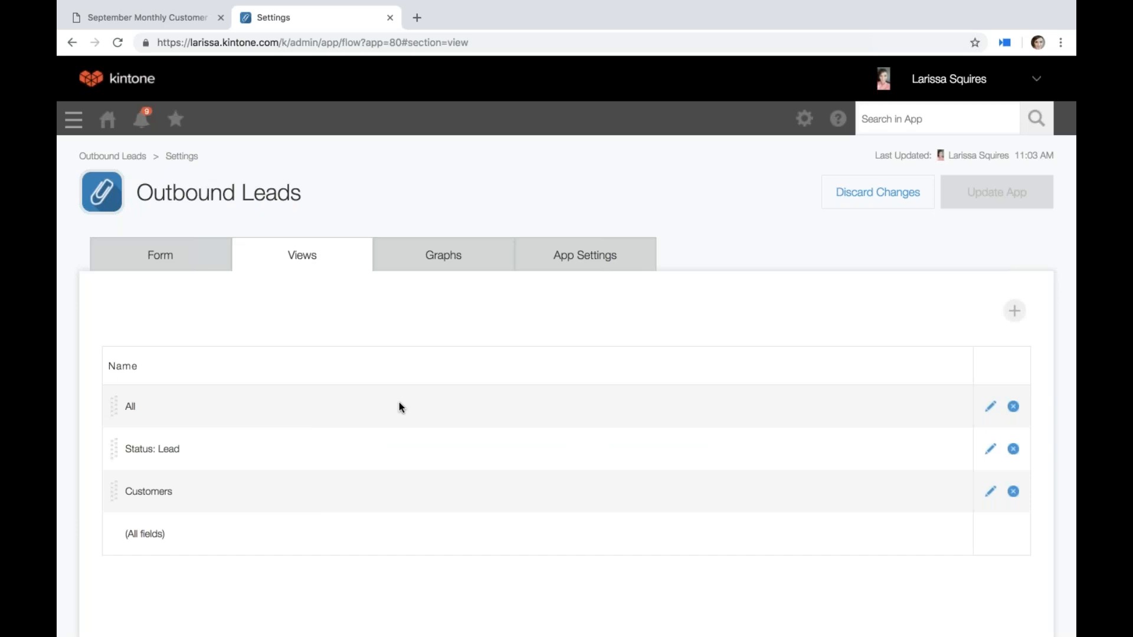
pyautogui.moveTo(115, 448)
pyautogui.mouseDown()
pyautogui.moveTo(118, 404)
pyautogui.moveTo(111, 445)
pyautogui.mouseUp()
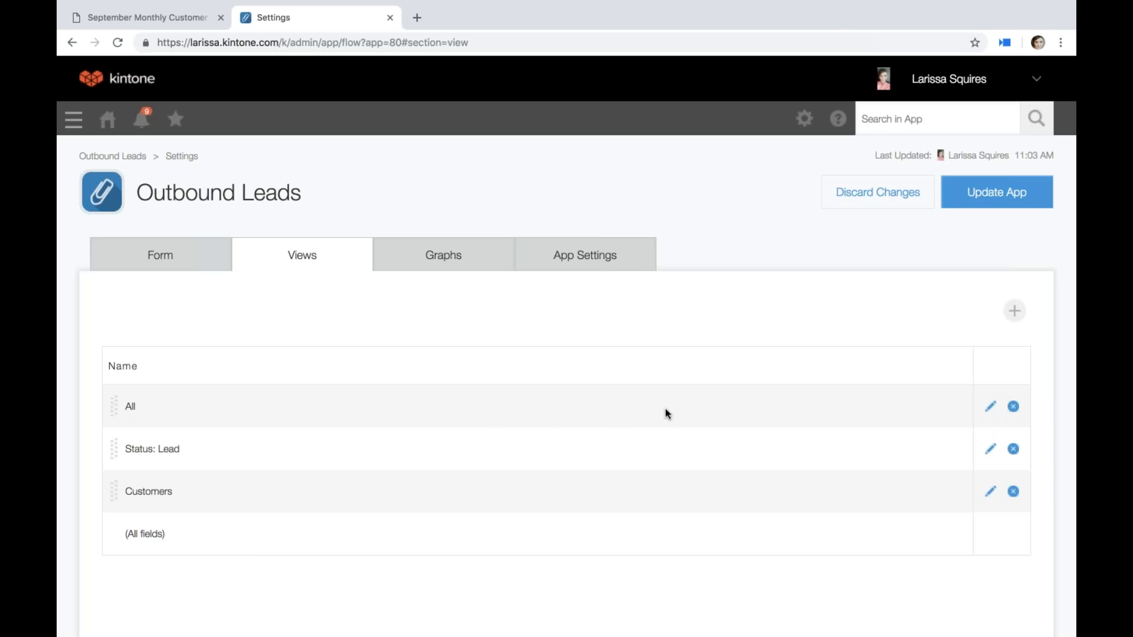
# Step: Try adding a Notes column between Last Name and Job Title in the All view, and discard the edit
pyautogui.click(991, 408)
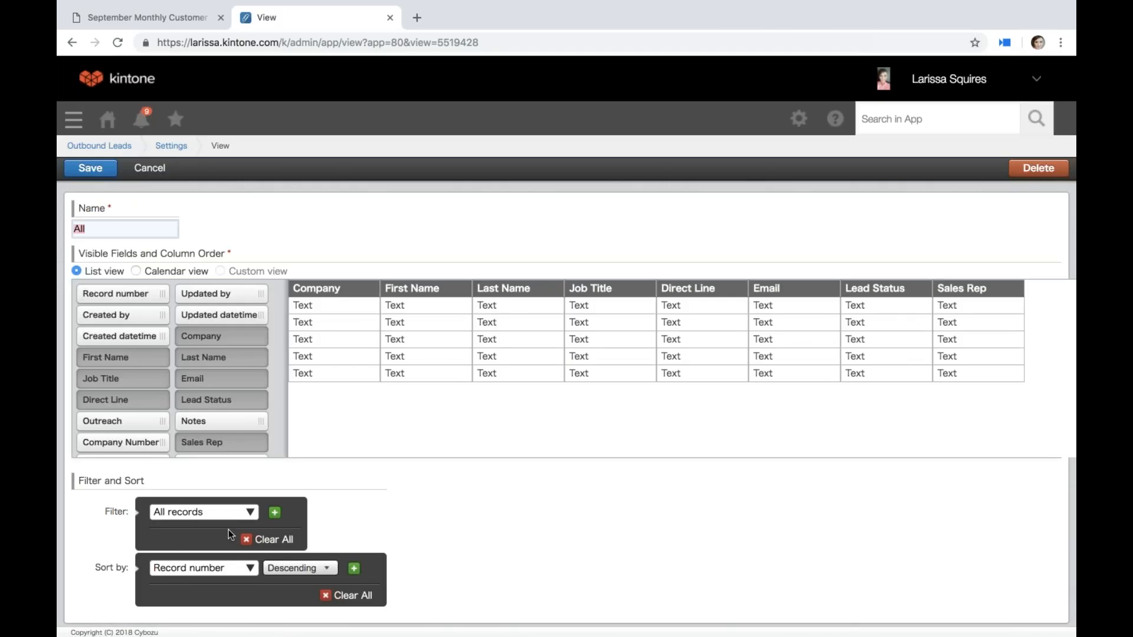
pyautogui.scroll(-1, 223, 552)
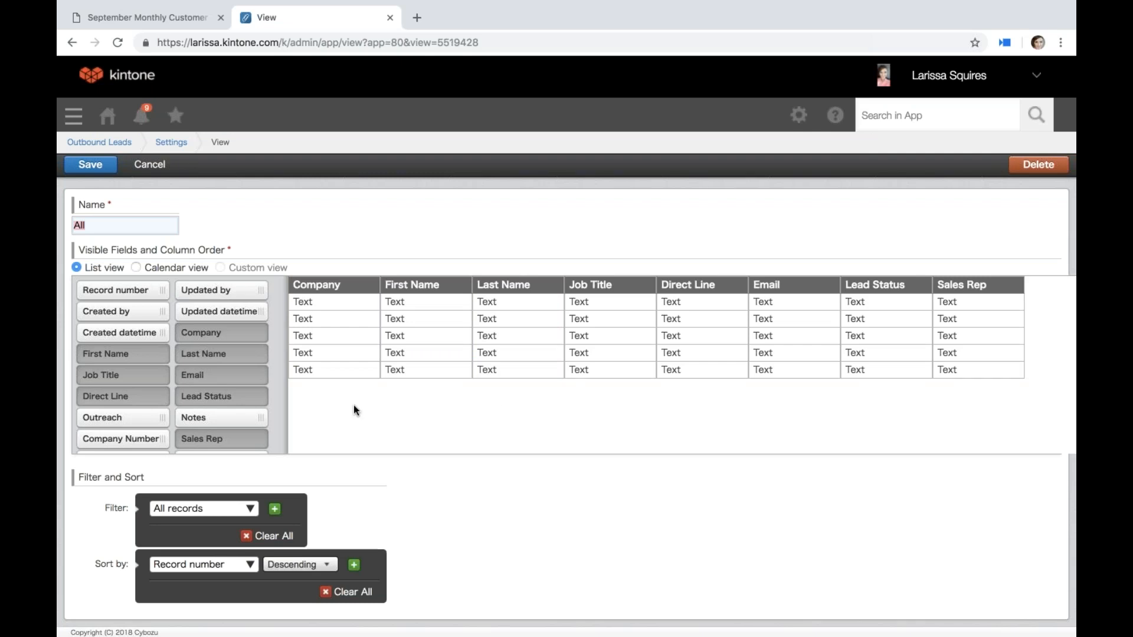
pyautogui.moveTo(219, 416); pyautogui.dragTo(612, 273)
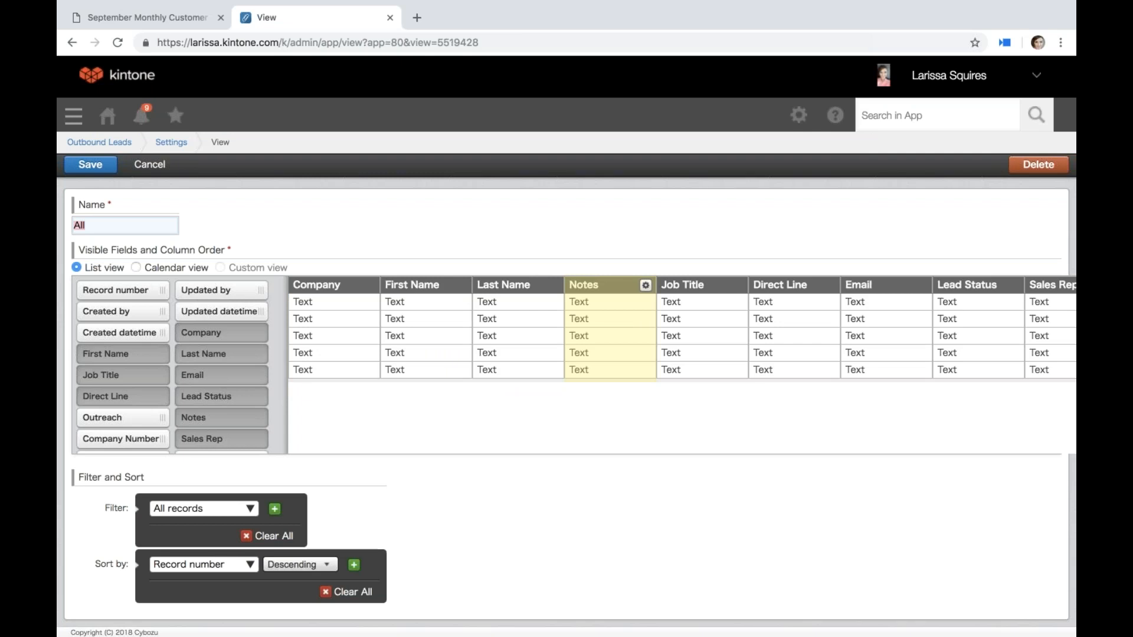
pyautogui.click(646, 285)
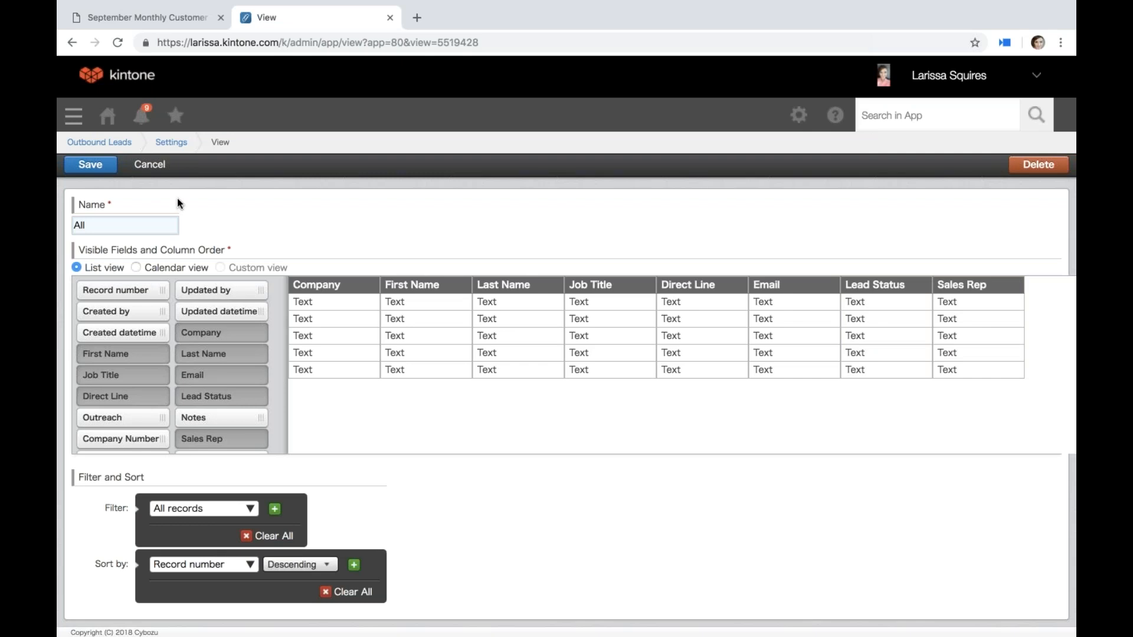
pyautogui.click(142, 172)
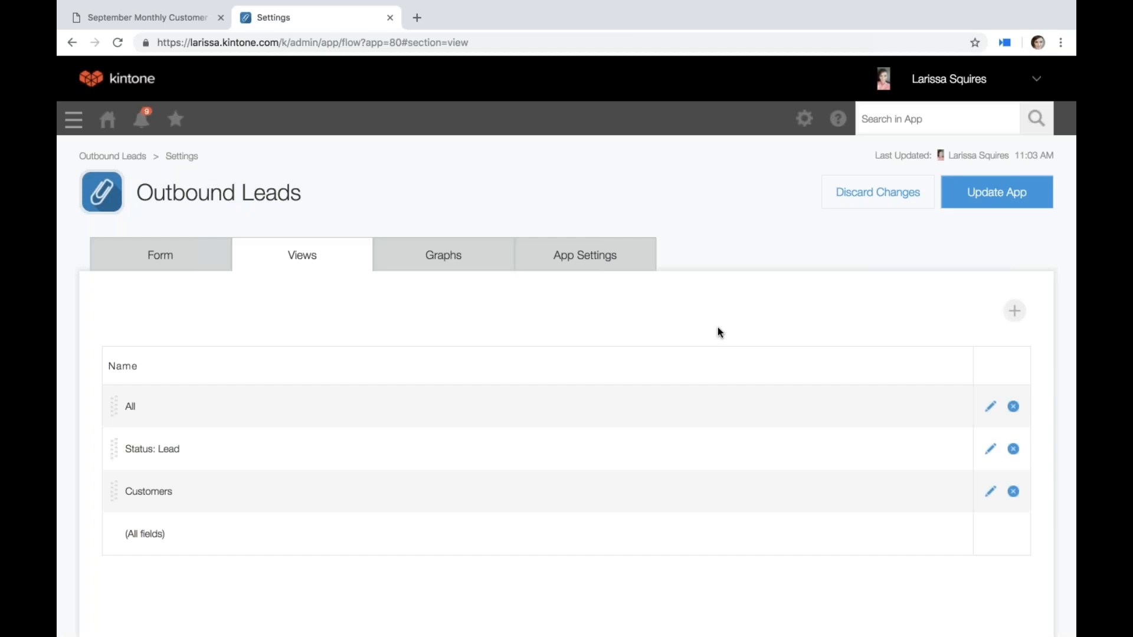
# Step: Create a new list view with the columns Created by, Last Name, Email and Lead Status
pyautogui.click(1015, 311)
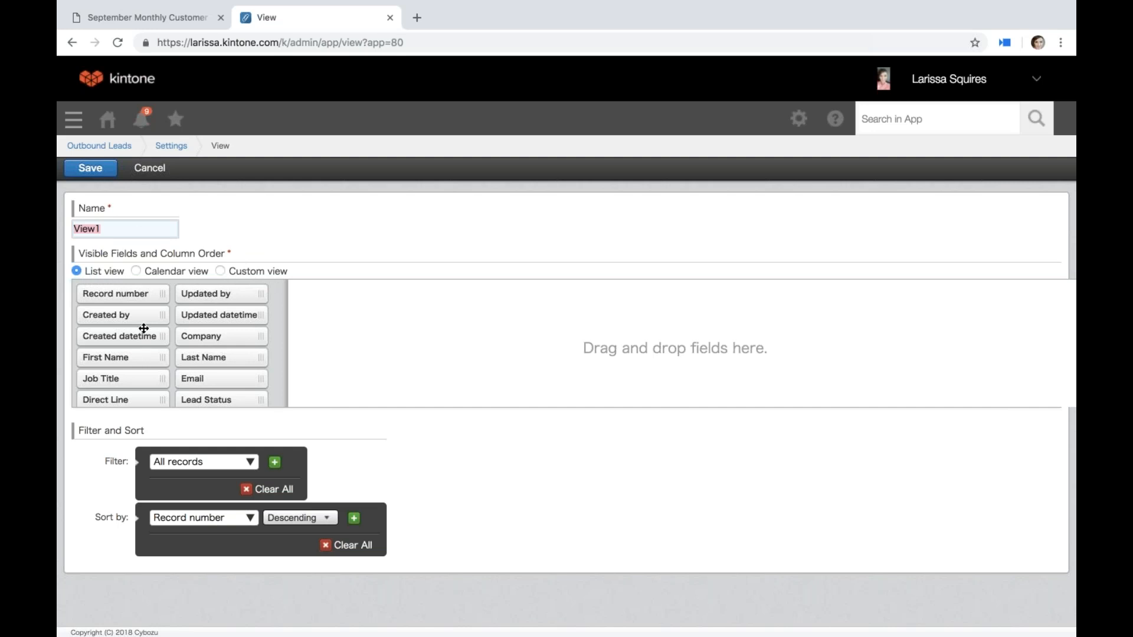
pyautogui.moveTo(152, 319); pyautogui.dragTo(374, 303)
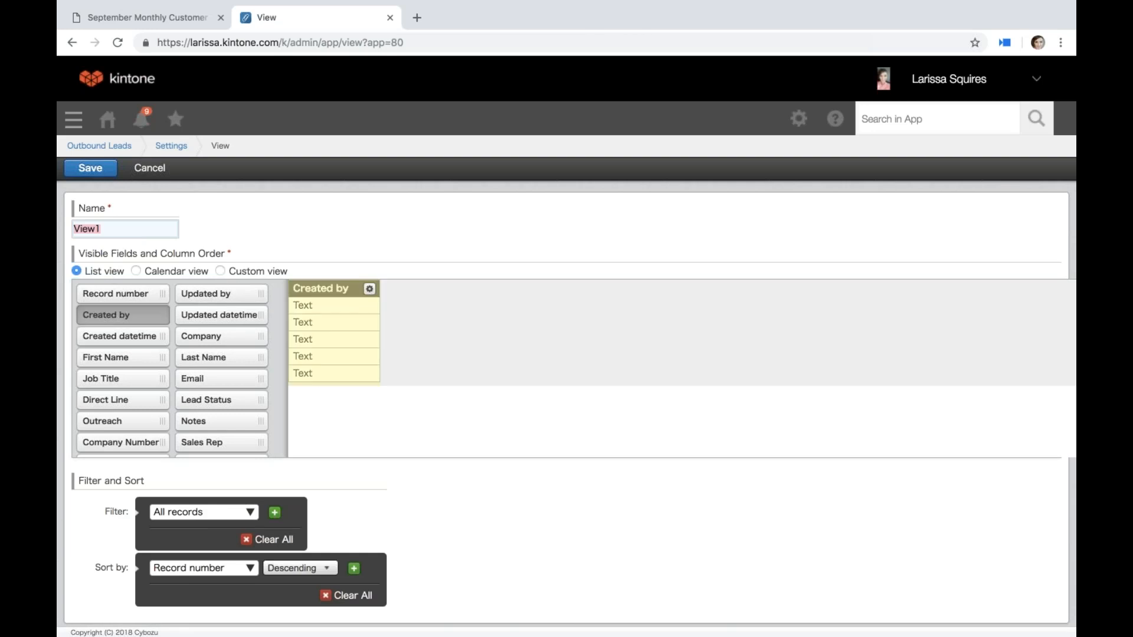
pyautogui.moveTo(218, 358); pyautogui.dragTo(430, 331)
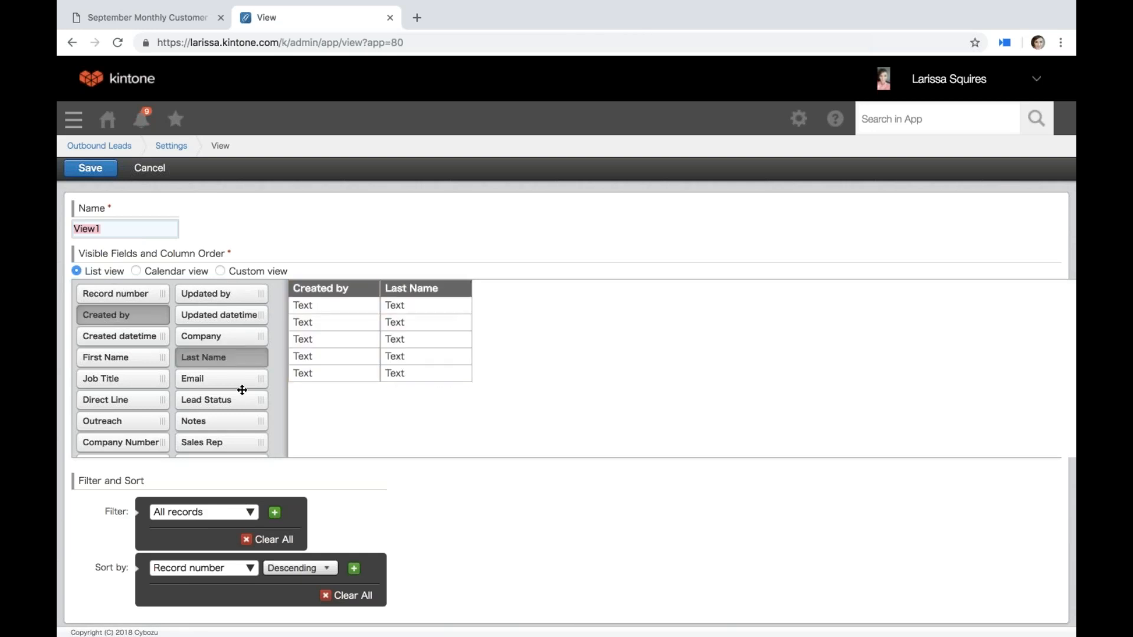
pyautogui.moveTo(230, 380); pyautogui.dragTo(518, 329)
pyautogui.moveTo(233, 401); pyautogui.dragTo(662, 331)
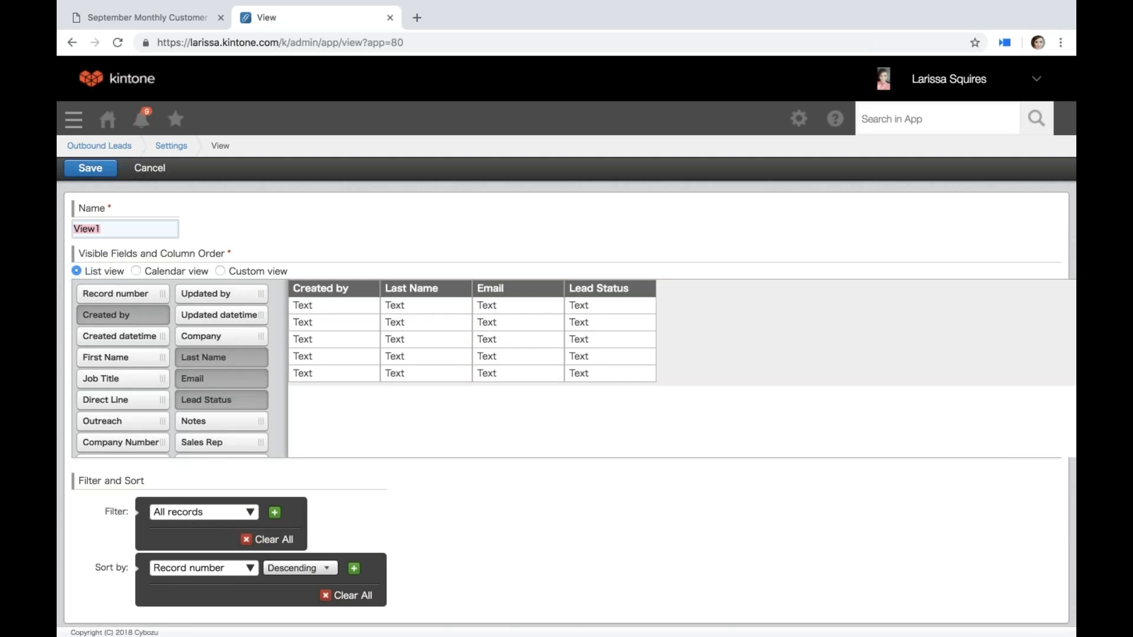
# Step: Move the new view's Email column after Lead Status, and delete that column
pyautogui.moveTo(525, 288); pyautogui.dragTo(678, 292)
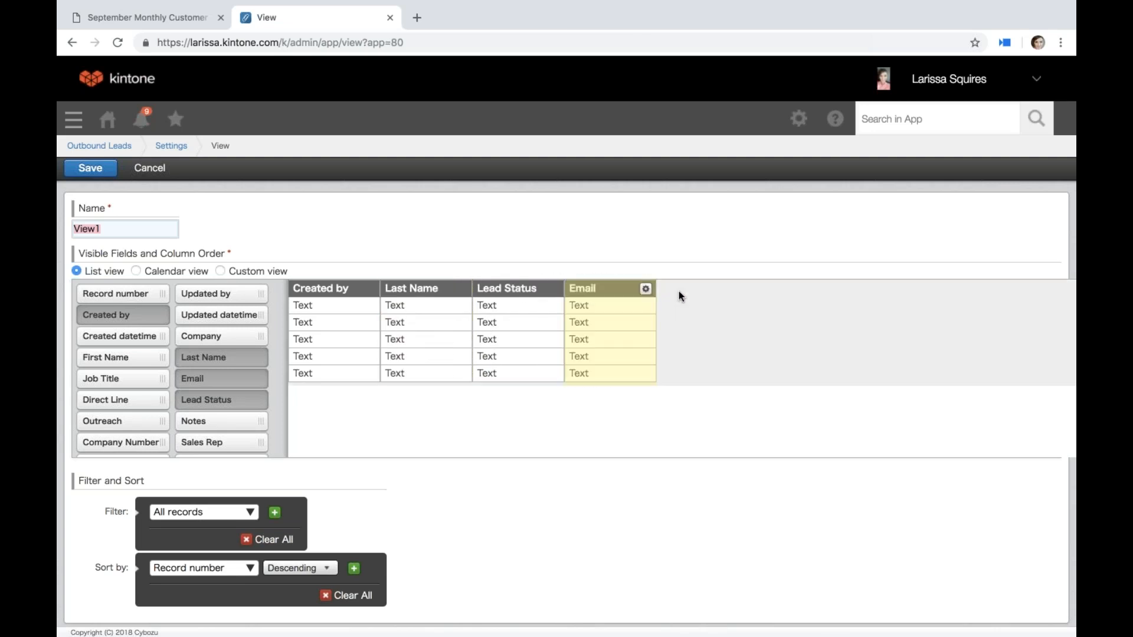
pyautogui.click(646, 289)
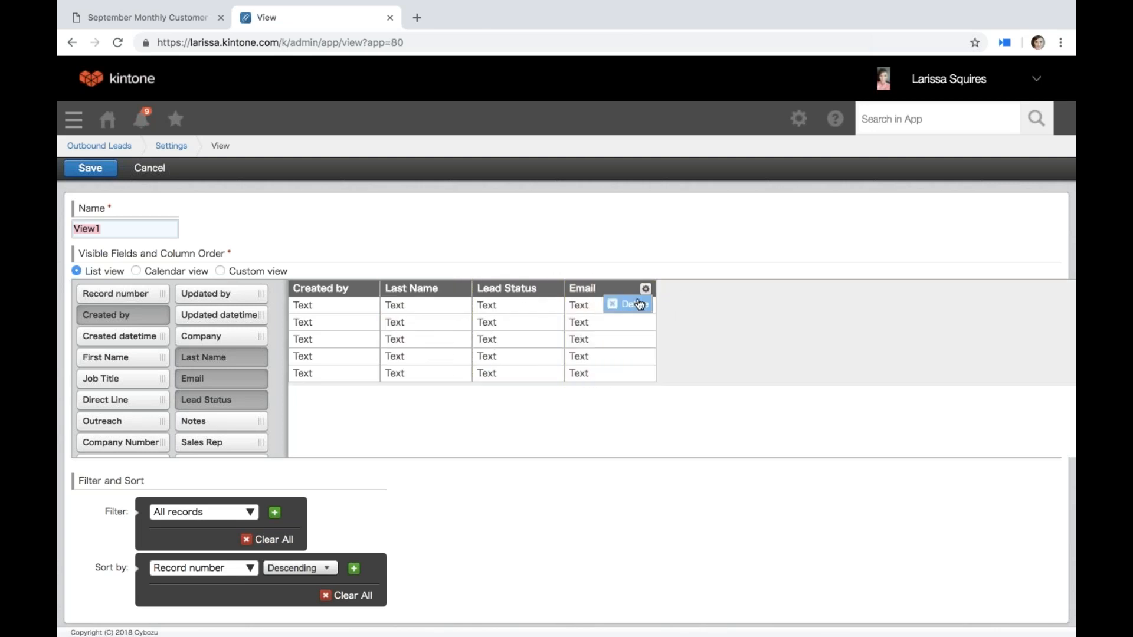
pyautogui.click(631, 305)
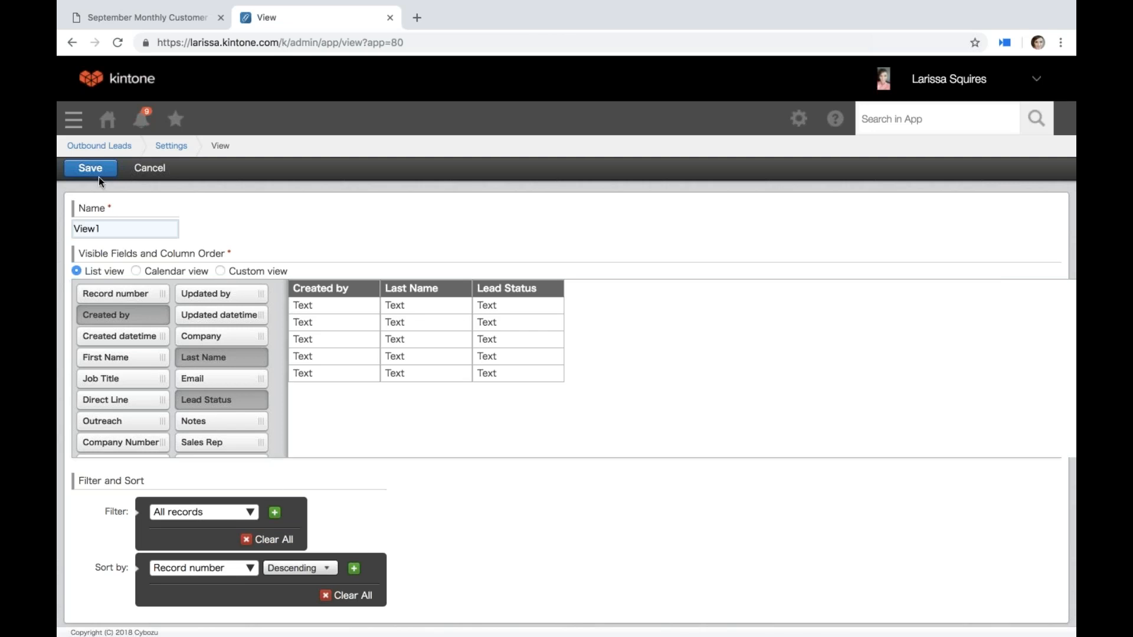
# Step: Try the new view as a calendar view, examining its Date Field and Title Field choices, and as a custom view
pyautogui.click(162, 272)
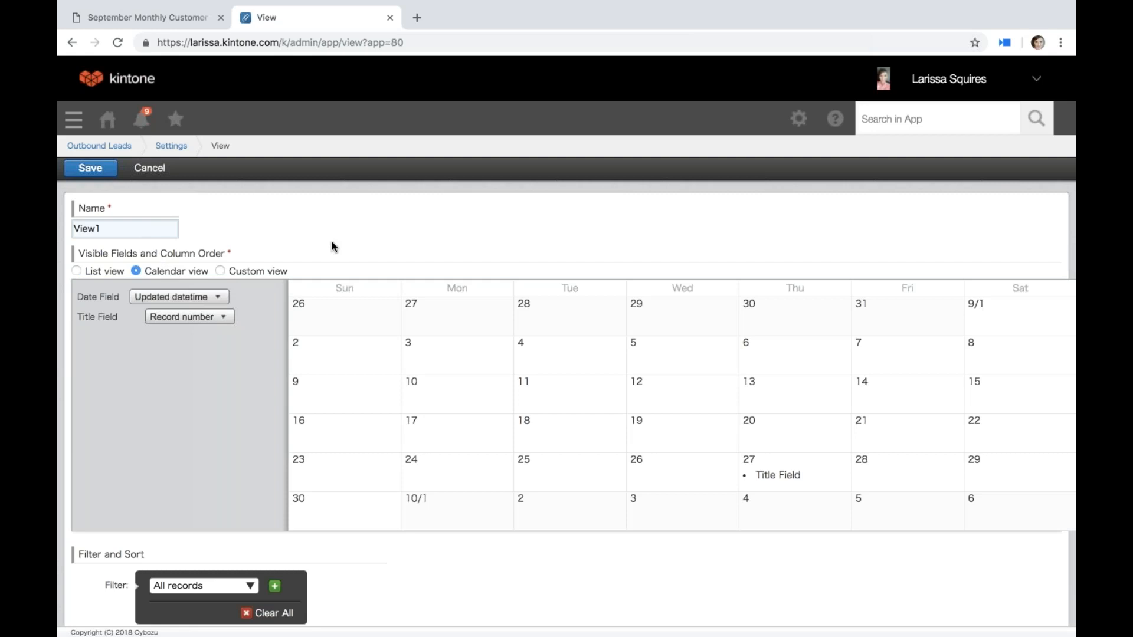
pyautogui.click(216, 299)
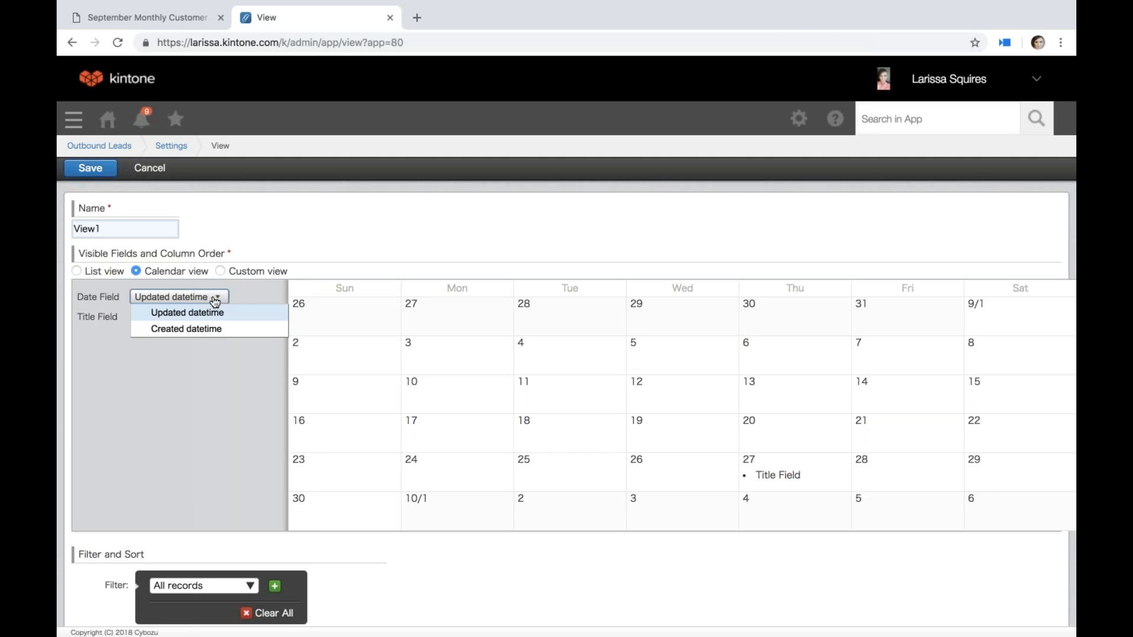
pyautogui.click(165, 370)
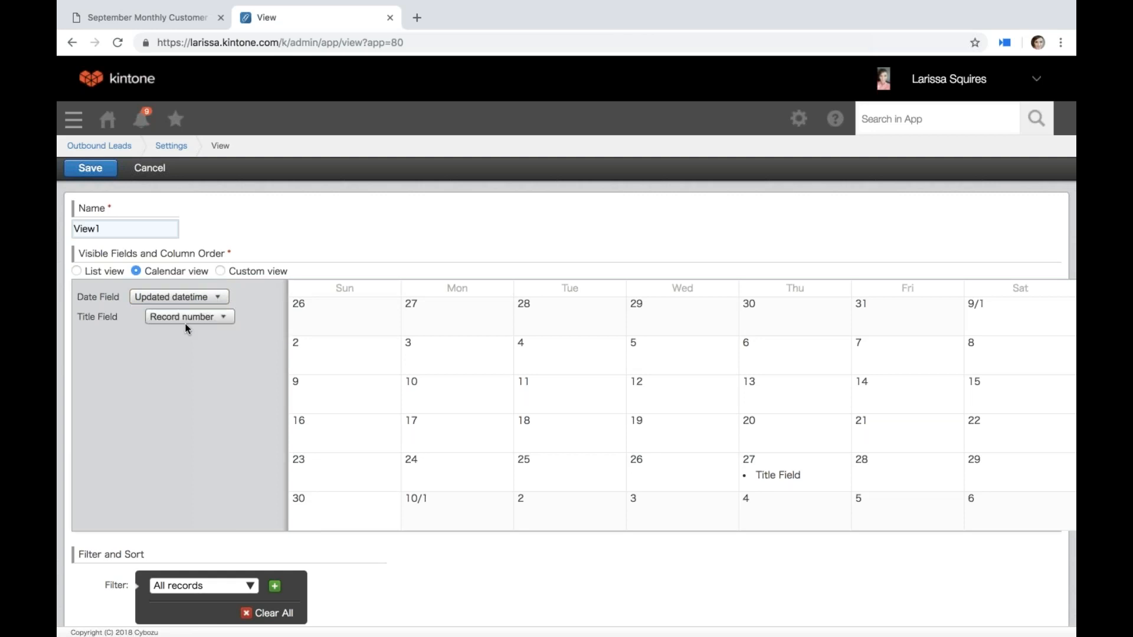
pyautogui.click(189, 319)
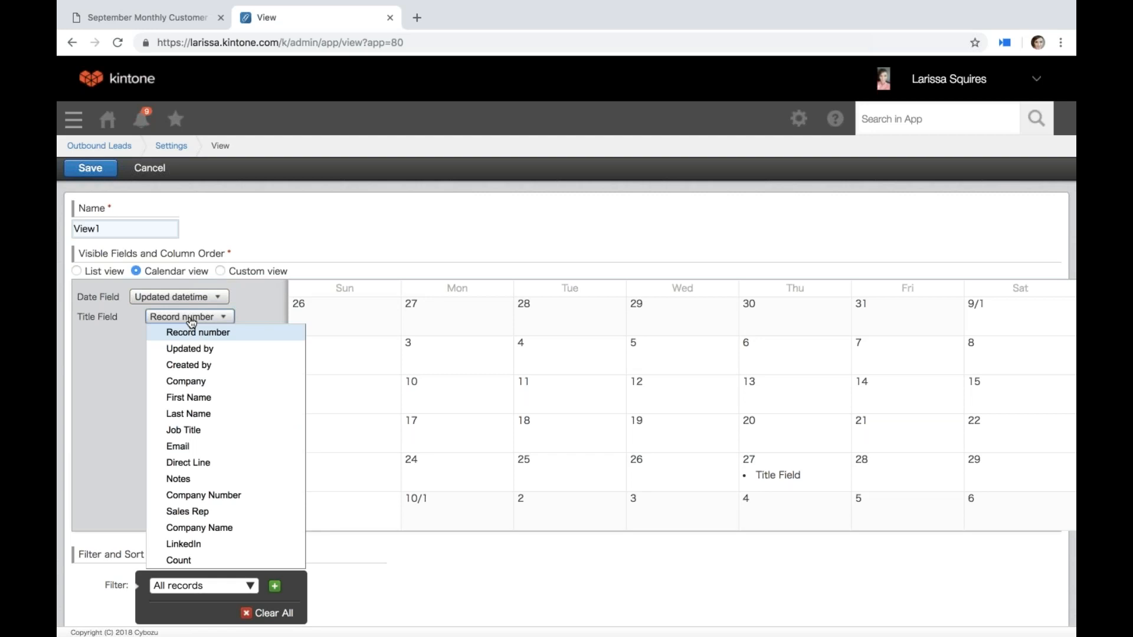
pyautogui.click(87, 427)
pyautogui.scroll(-2, 88, 427)
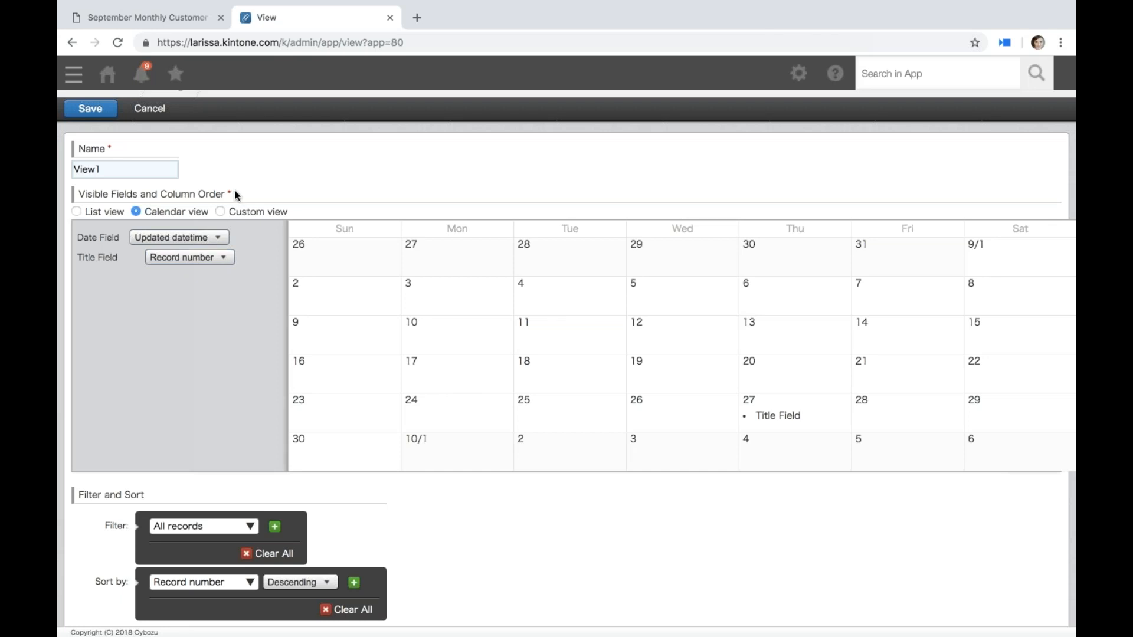
pyautogui.click(220, 212)
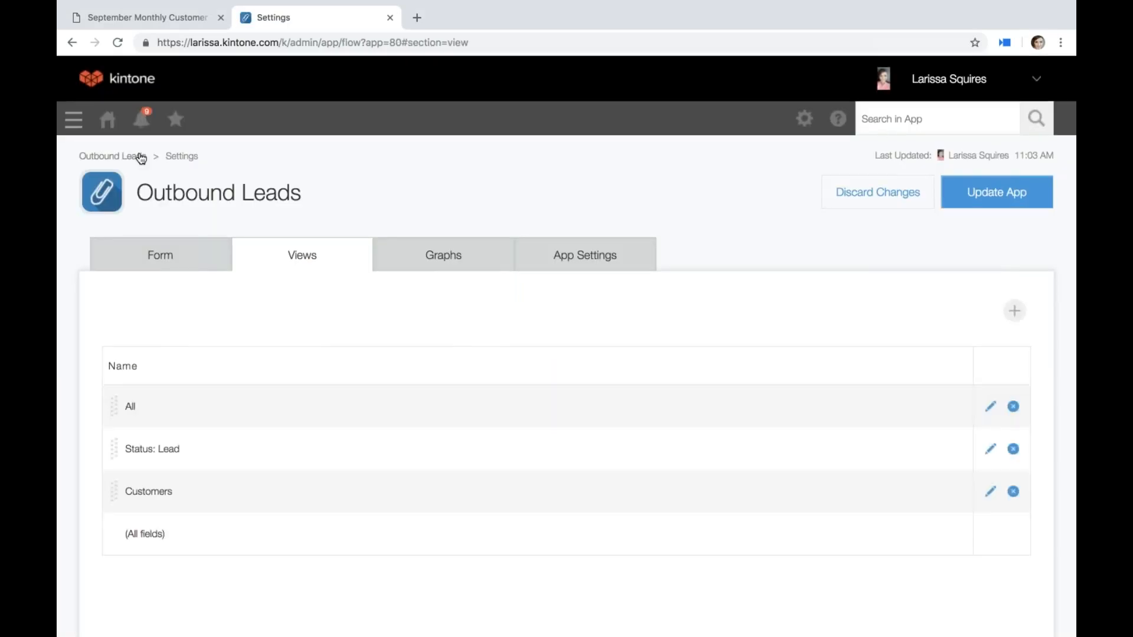
# Step: Return to the Outbound Leads records and display the Customers view
pyautogui.click(127, 157)
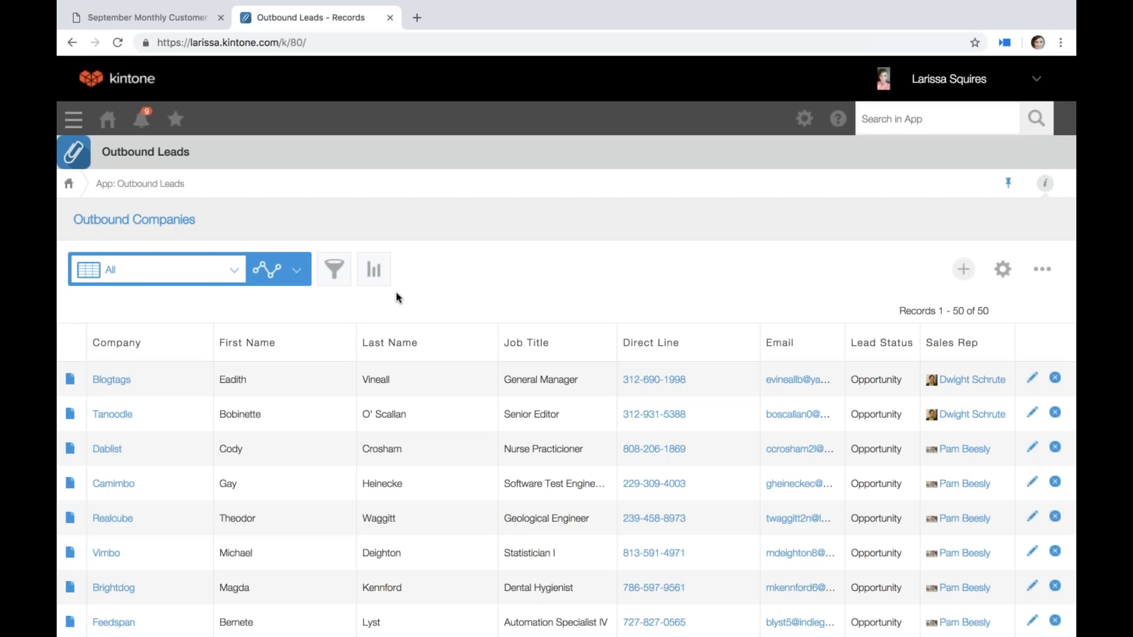
pyautogui.click(202, 275)
pyautogui.click(160, 344)
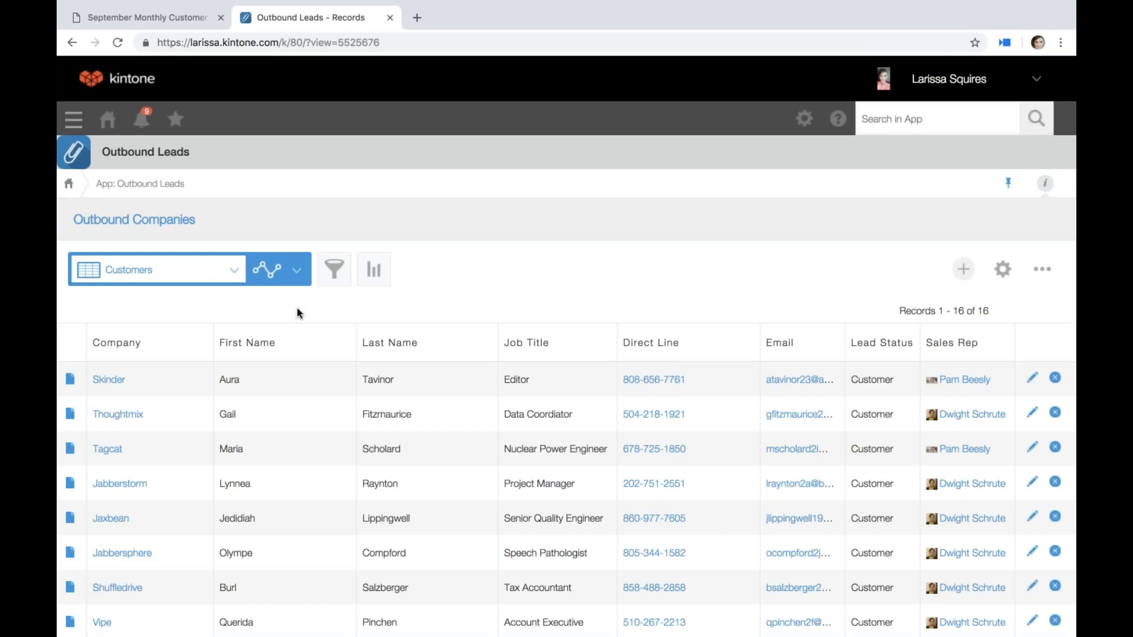
# Step: Examine the Customers view's filter conditions and the option to save them as a new view, leaving without saving
pyautogui.click(334, 269)
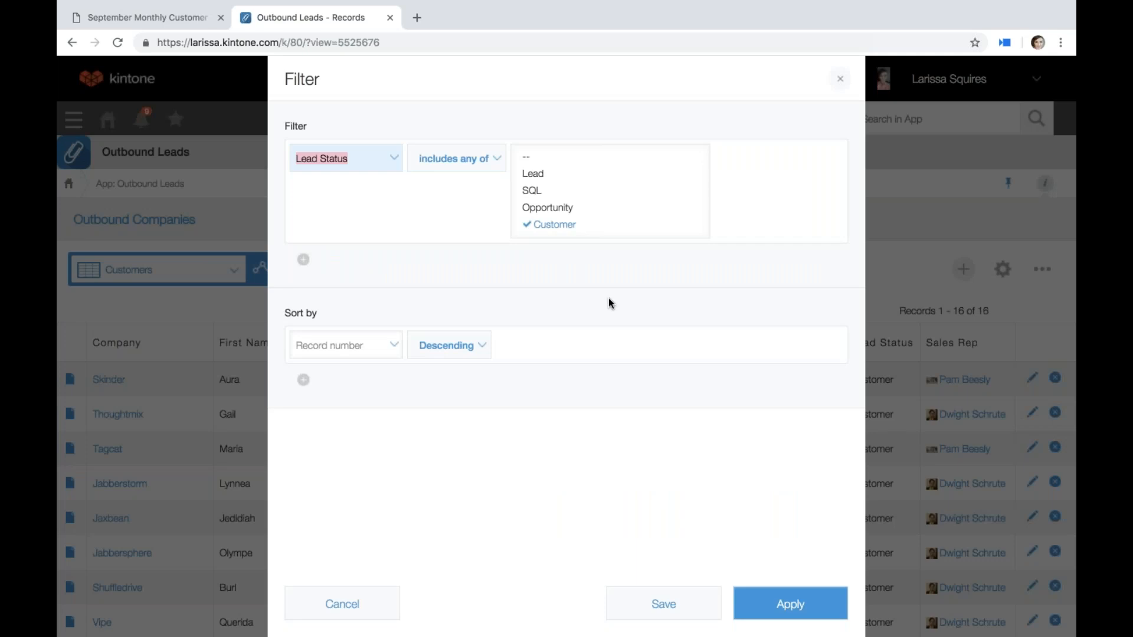
pyautogui.click(689, 602)
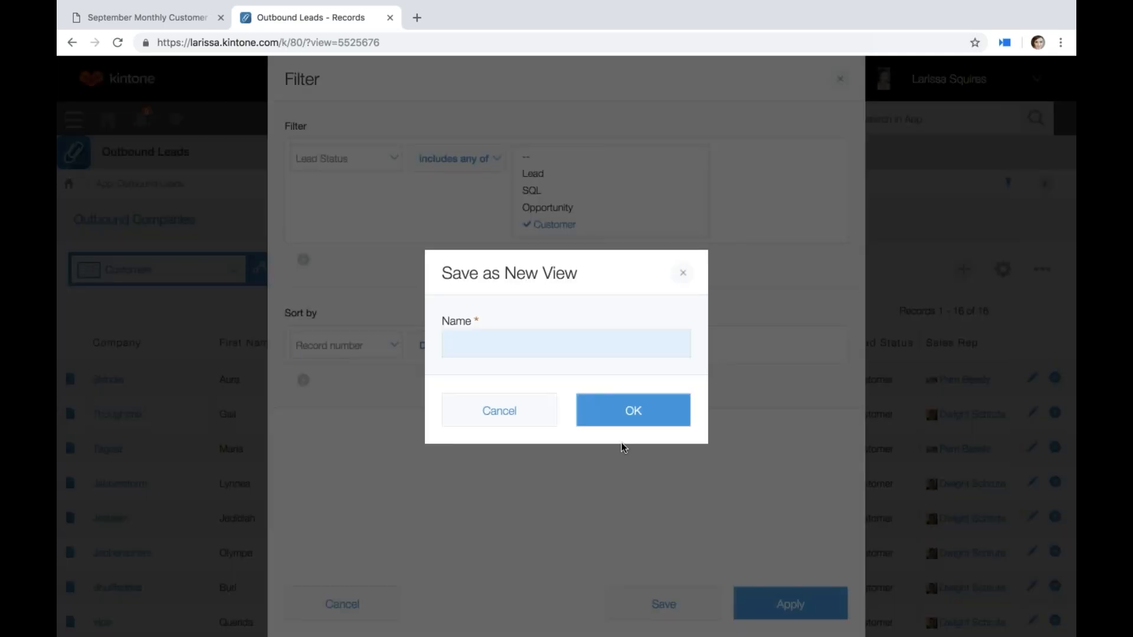
pyautogui.click(682, 274)
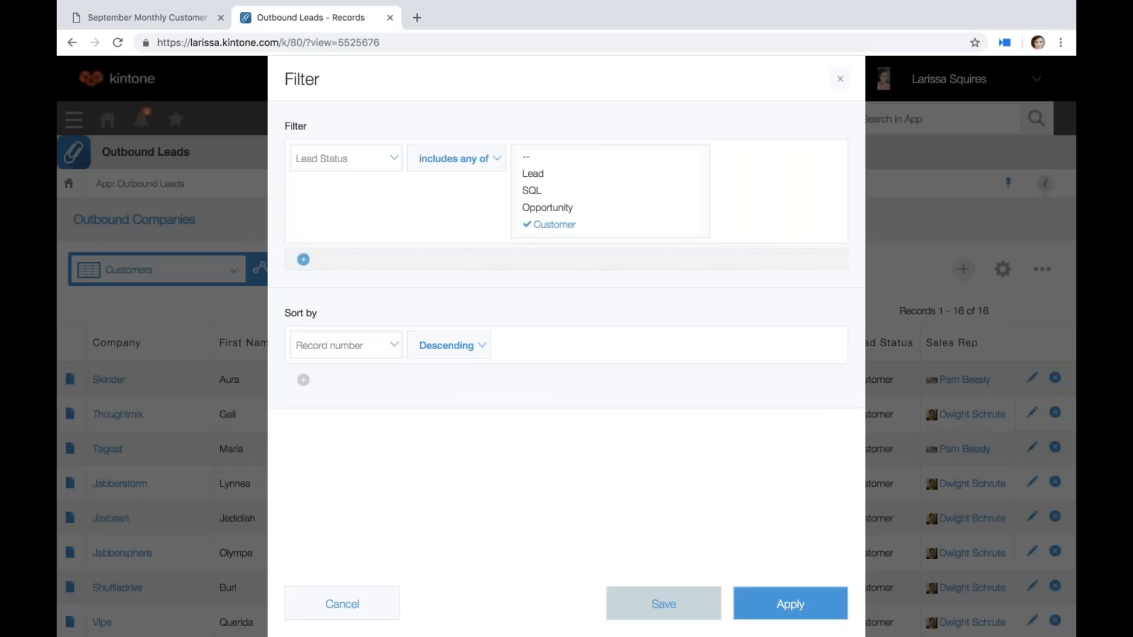
pyautogui.click(840, 79)
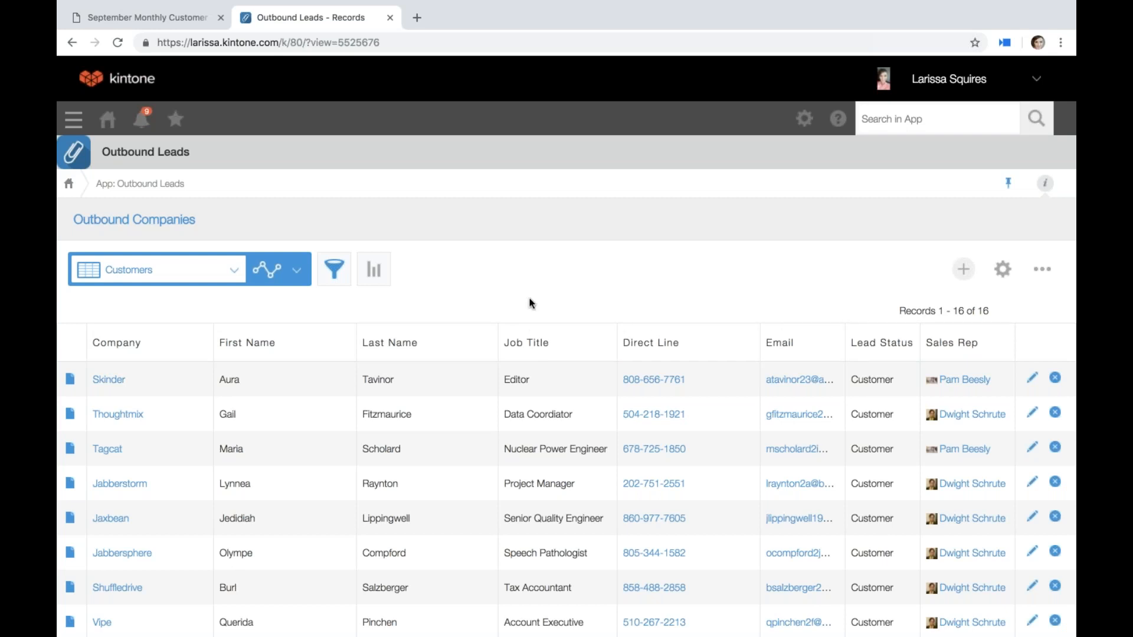
pyautogui.click(335, 269)
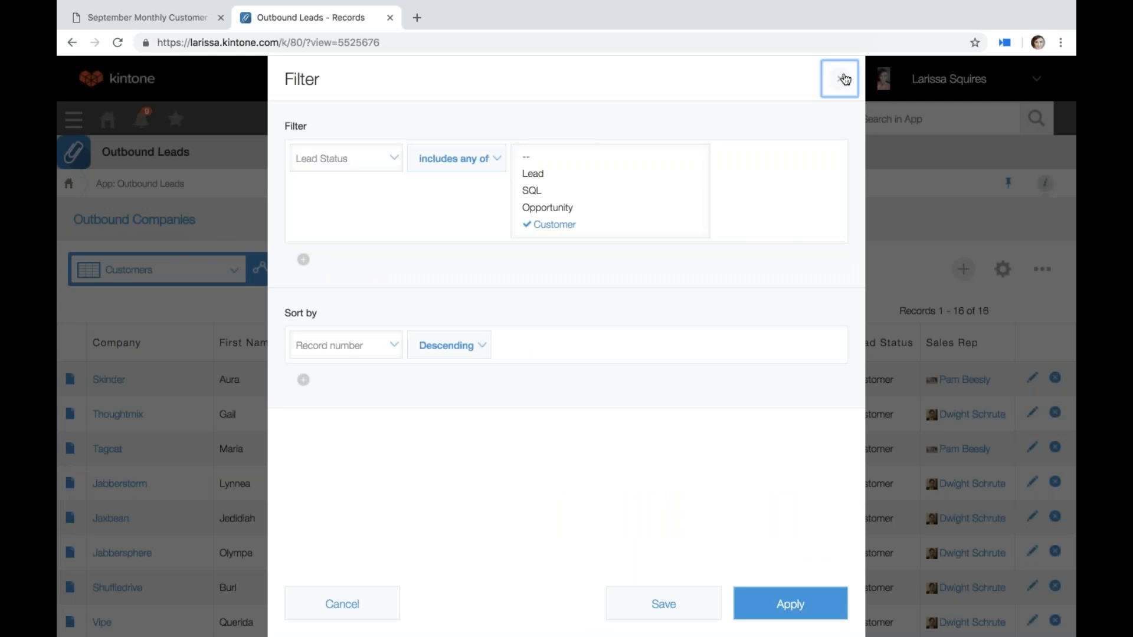
pyautogui.click(842, 78)
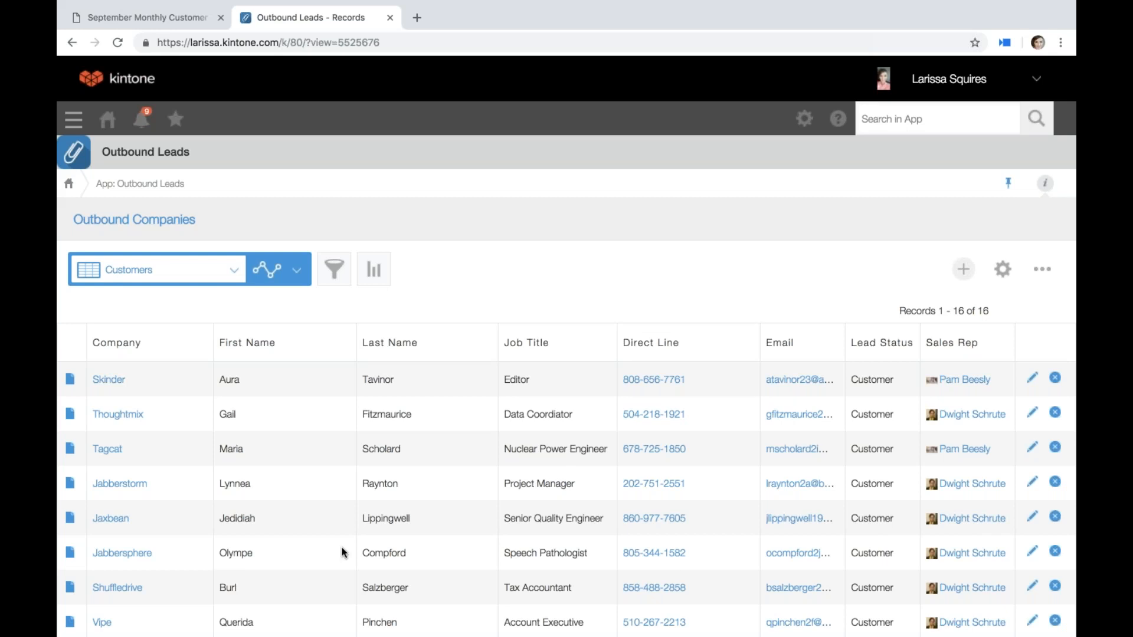
# Step: Check the record list's export and import options and the graphs available for the Outbound Leads app
pyautogui.click(1042, 269)
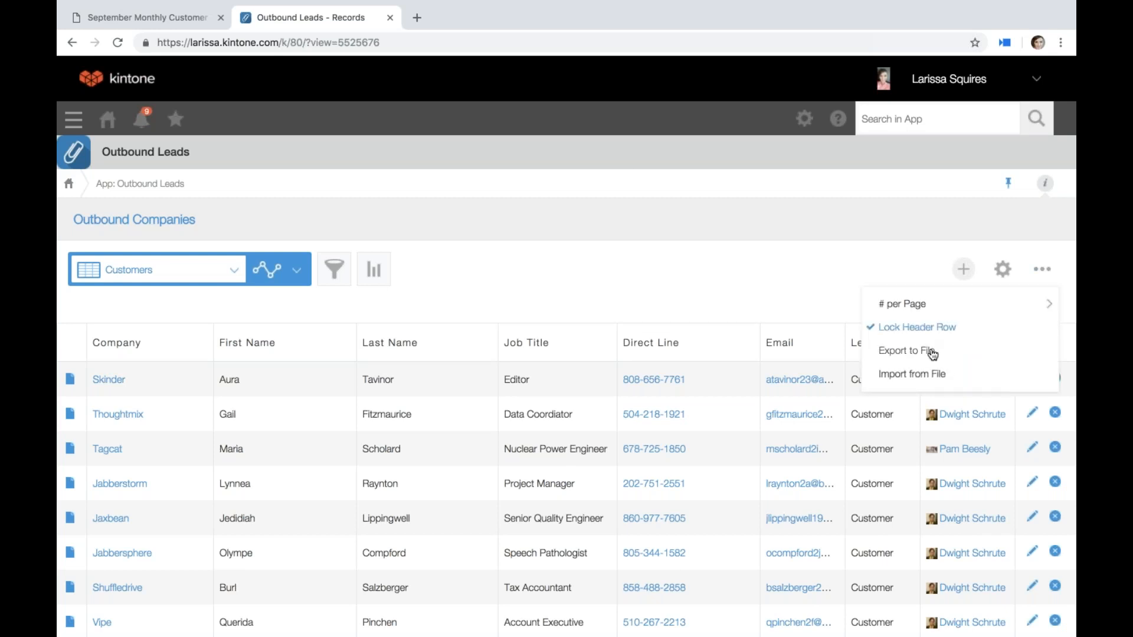
pyautogui.click(706, 289)
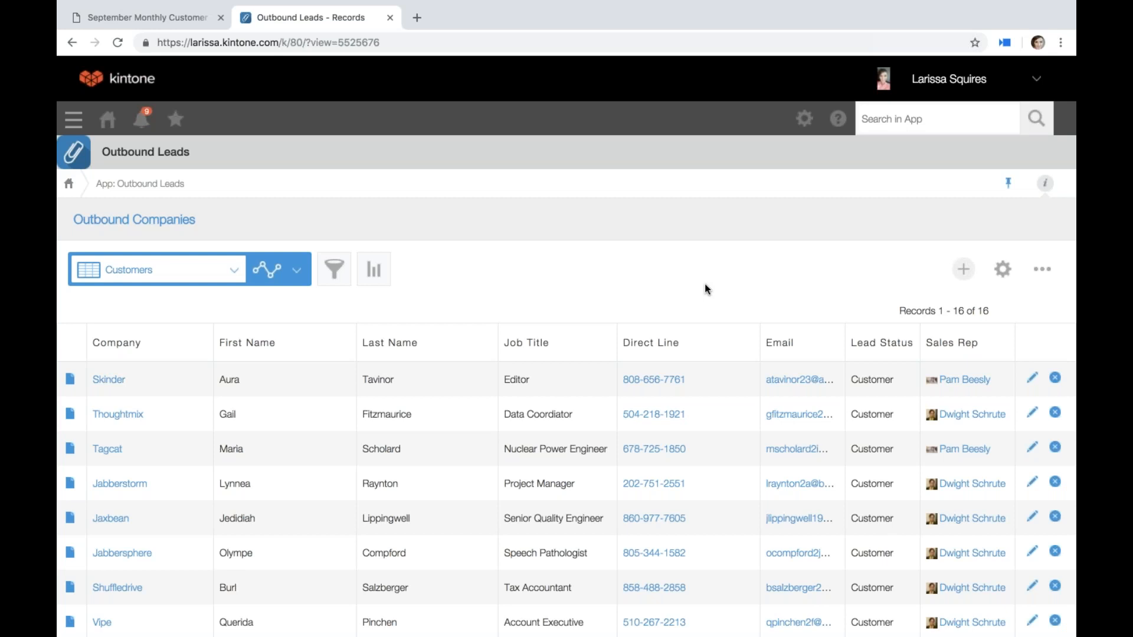
pyautogui.click(278, 273)
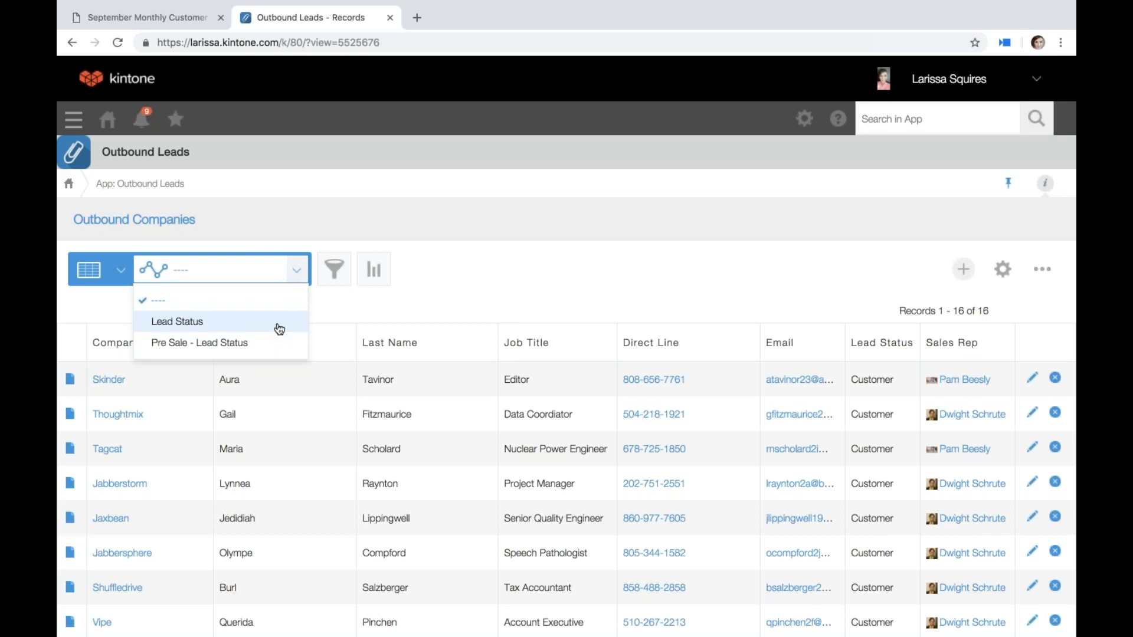
pyautogui.click(473, 294)
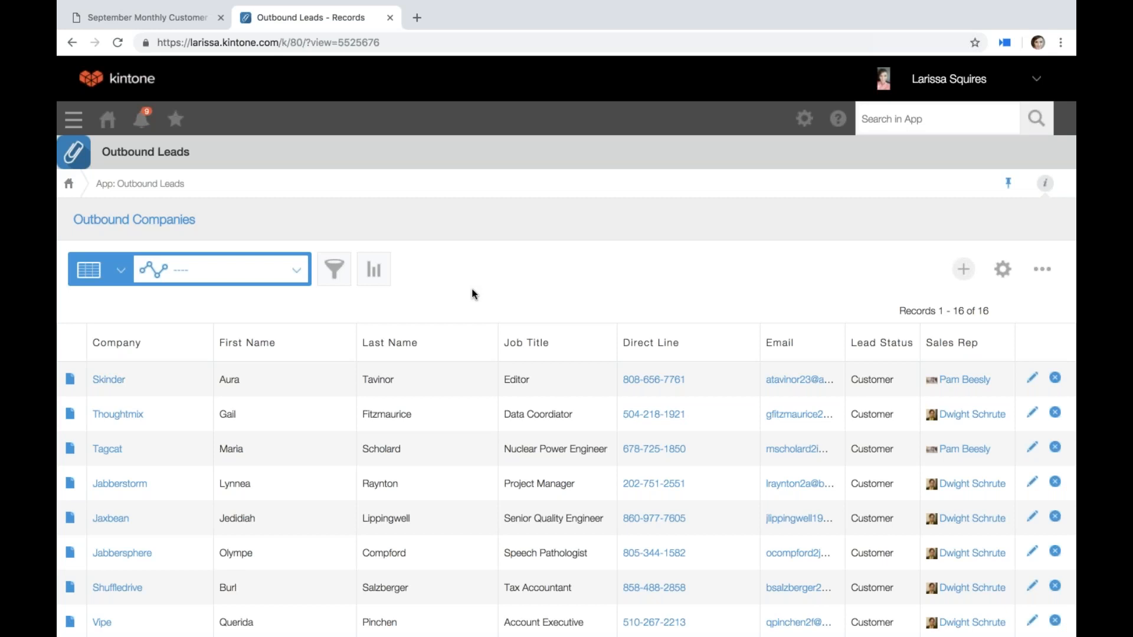
# Step: Create a new graph in the Outbound Leads app settings and name it "Lead Status by Sales Rep"
pyautogui.click(1003, 272)
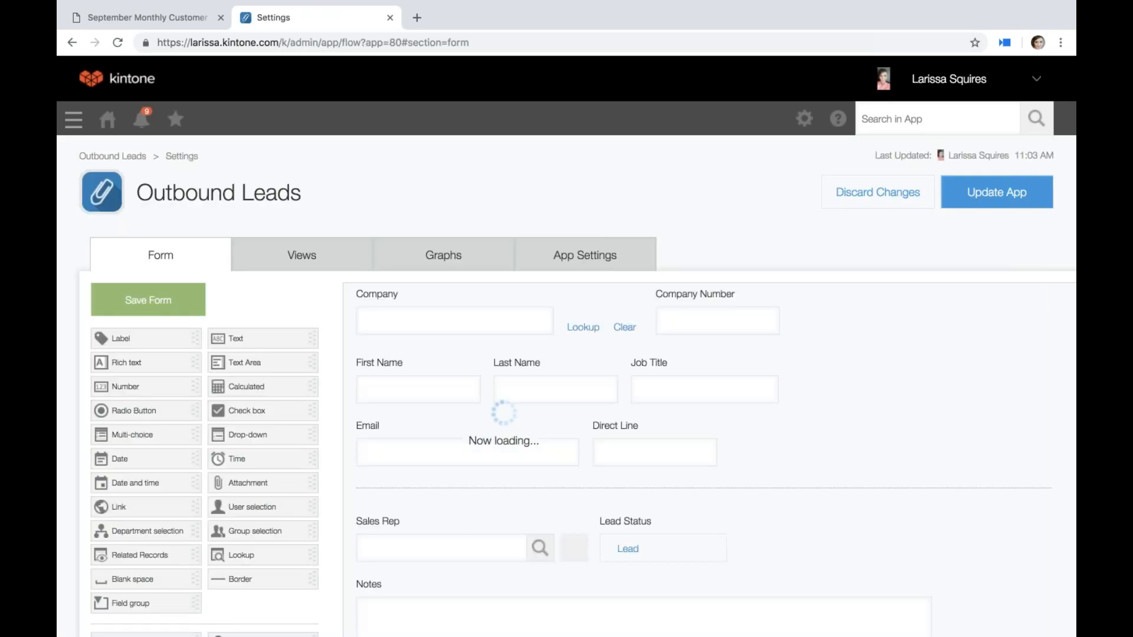
pyautogui.click(452, 264)
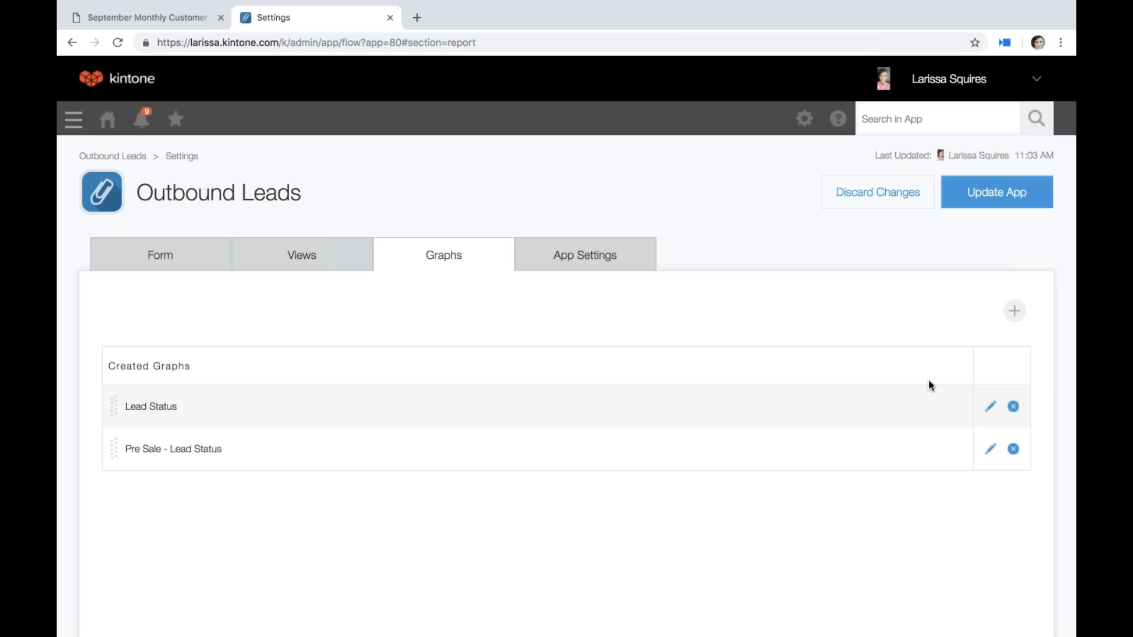
pyautogui.click(1016, 312)
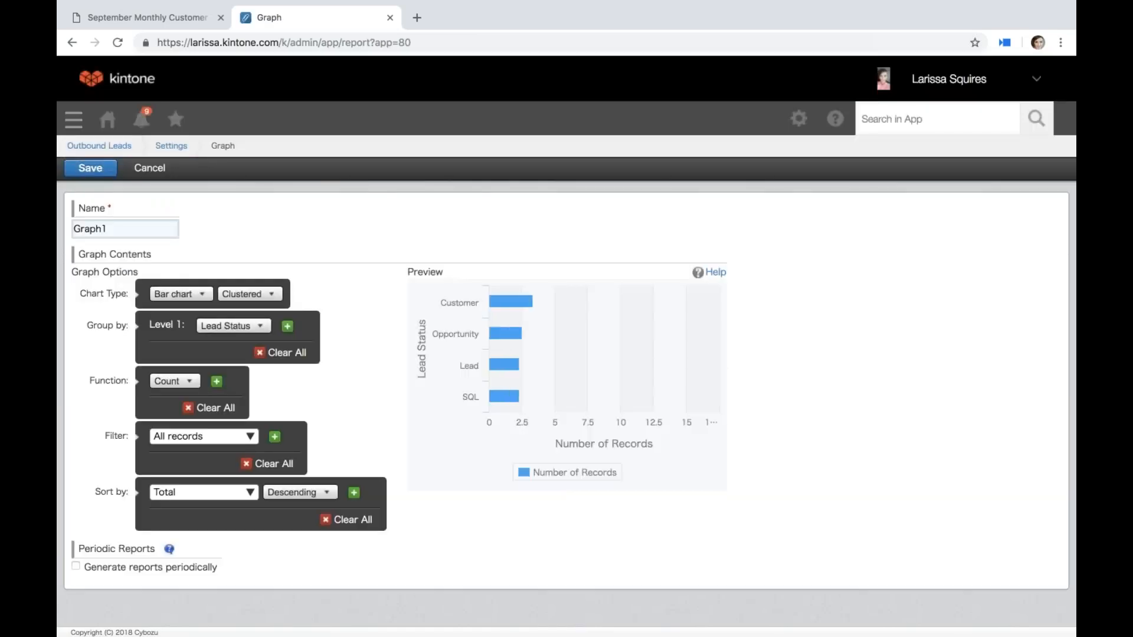
pyautogui.doubleClick(124, 225)
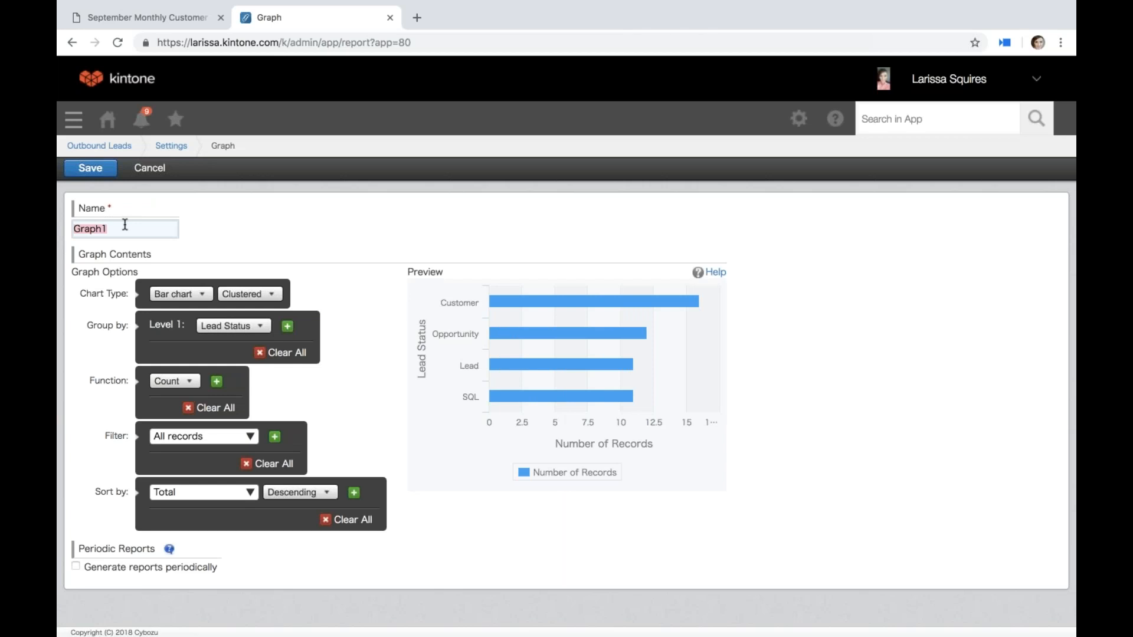
pyautogui.write('Lead Status by Sales Rep')
pyautogui.click(311, 224)
# Step: Set the graph's chart type to a column chart, keeping the Clustered style
pyautogui.click(177, 294)
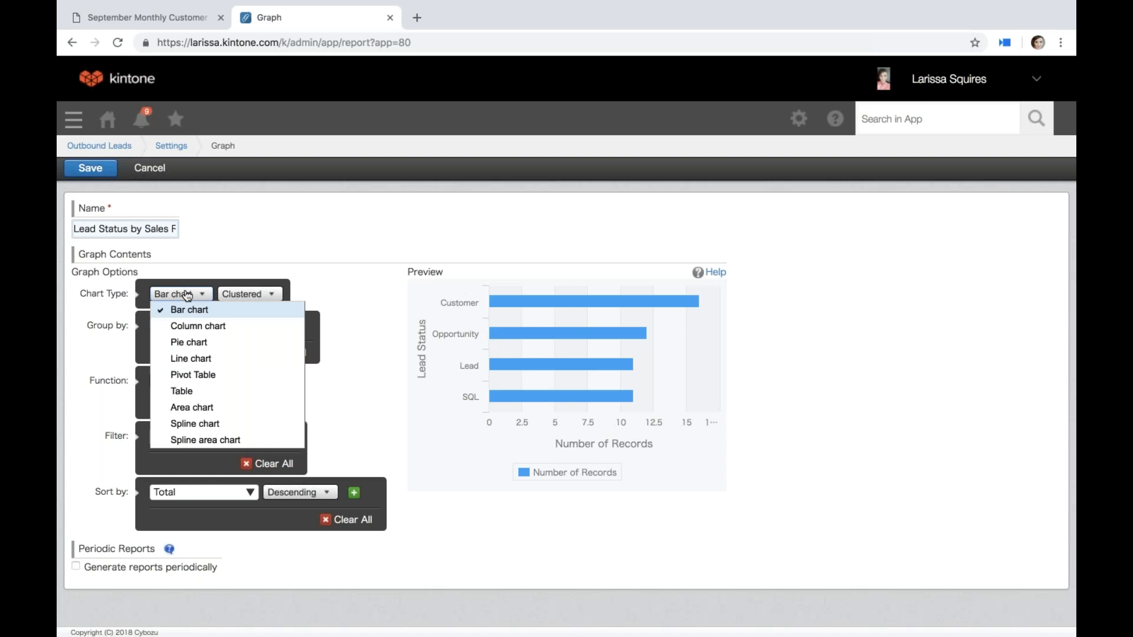
pyautogui.click(201, 324)
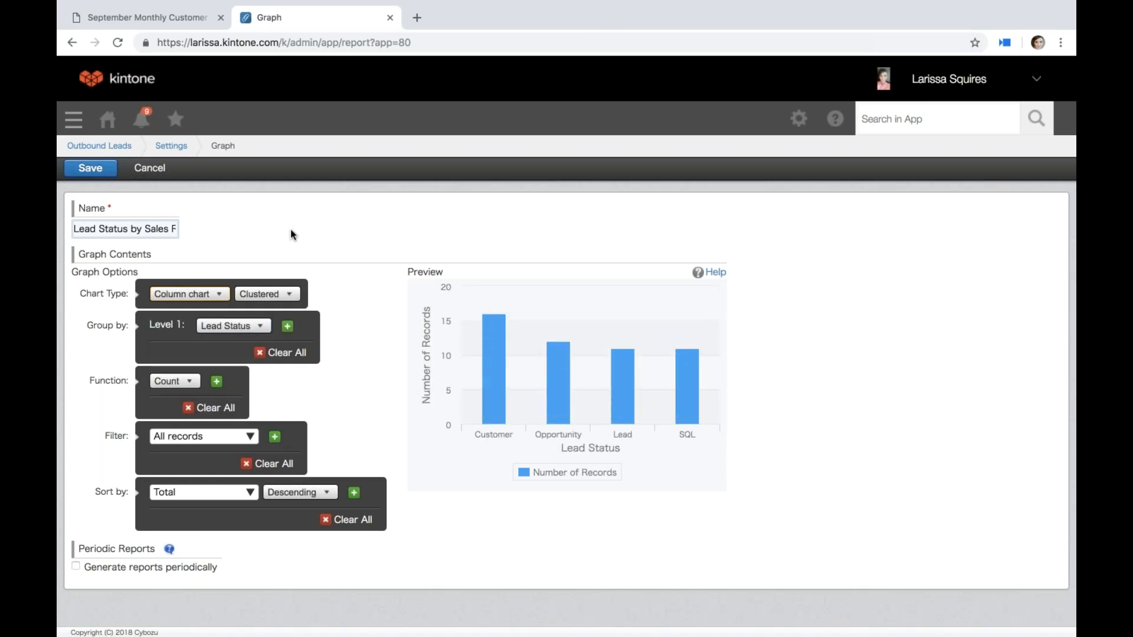
pyautogui.click(266, 294)
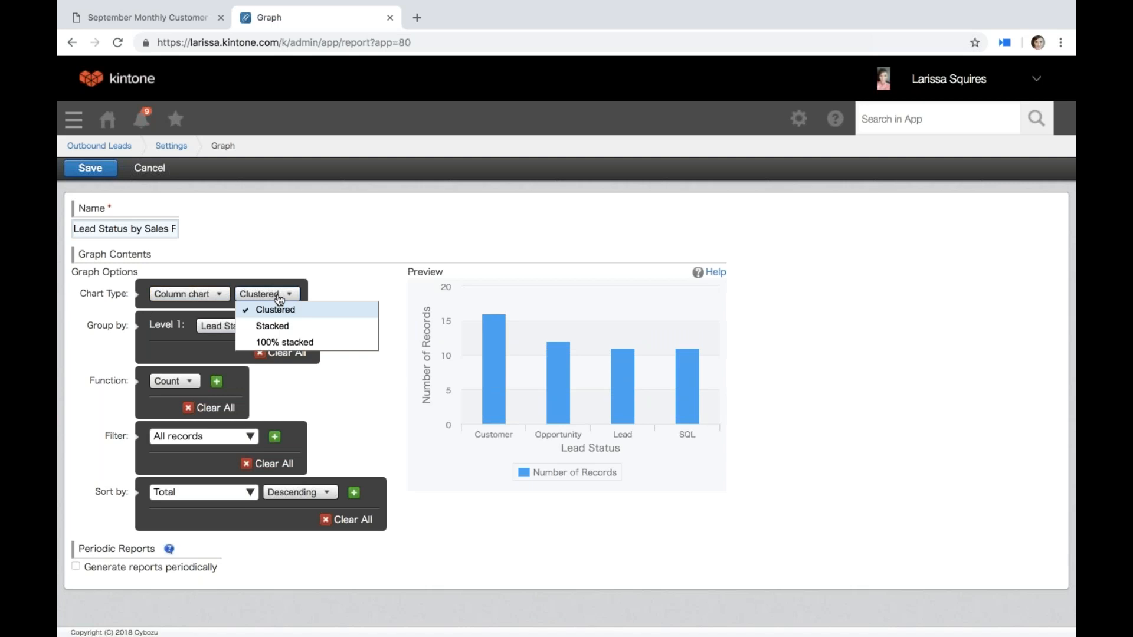
pyautogui.click(315, 249)
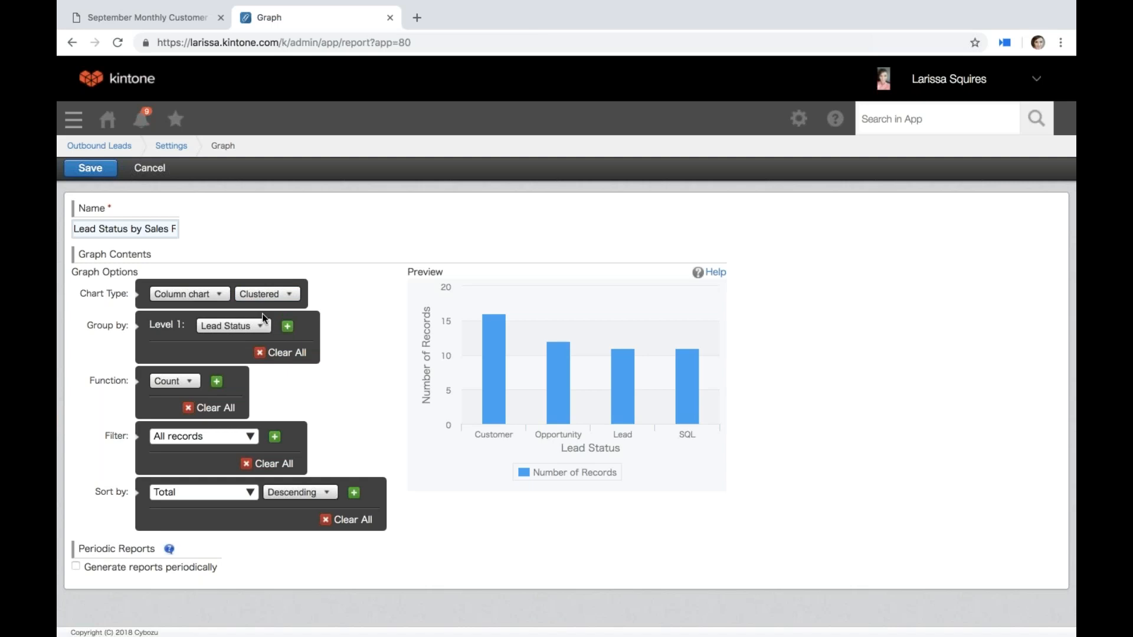
# Step: Group the graph by Sales Rep at level 1 and Lead Status at level 2, keeping Count as the function
pyautogui.click(247, 328)
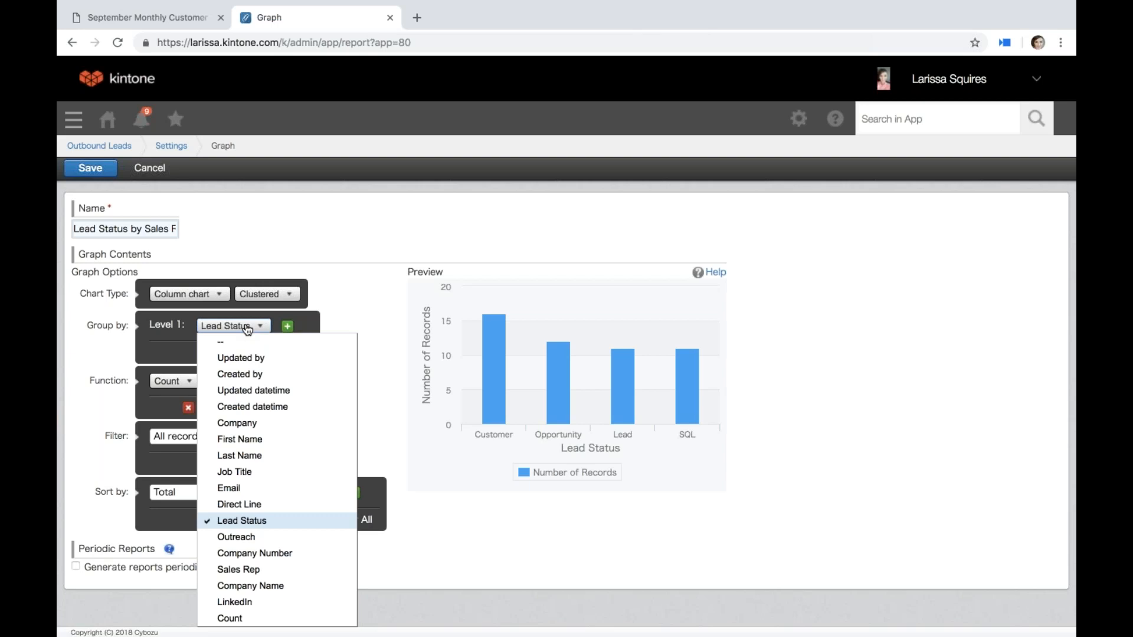
pyautogui.click(250, 569)
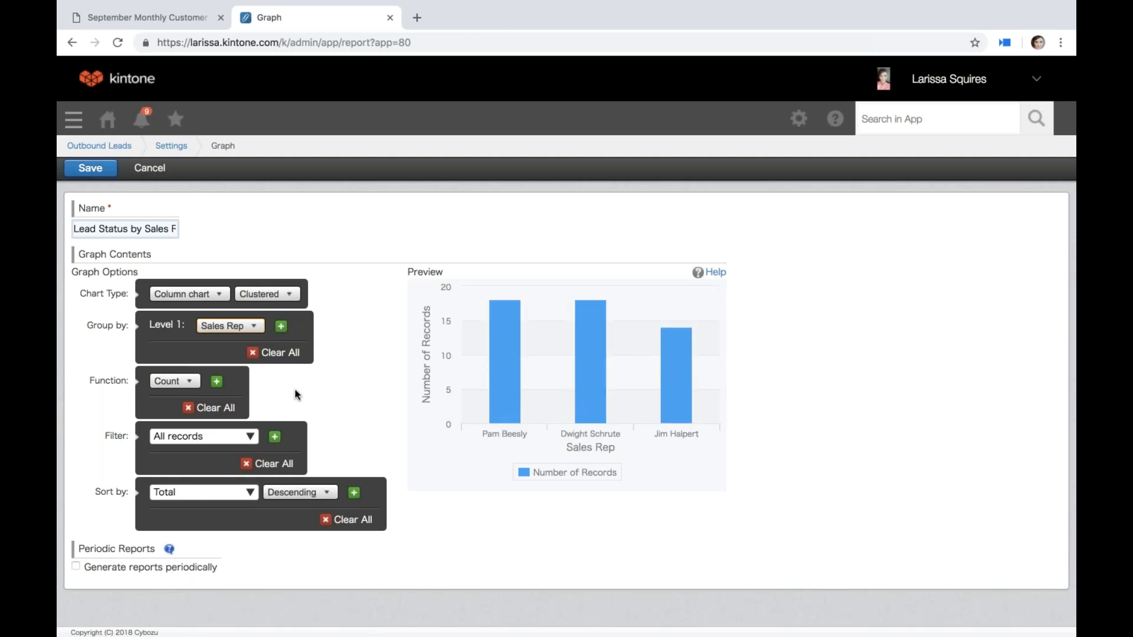
pyautogui.click(281, 326)
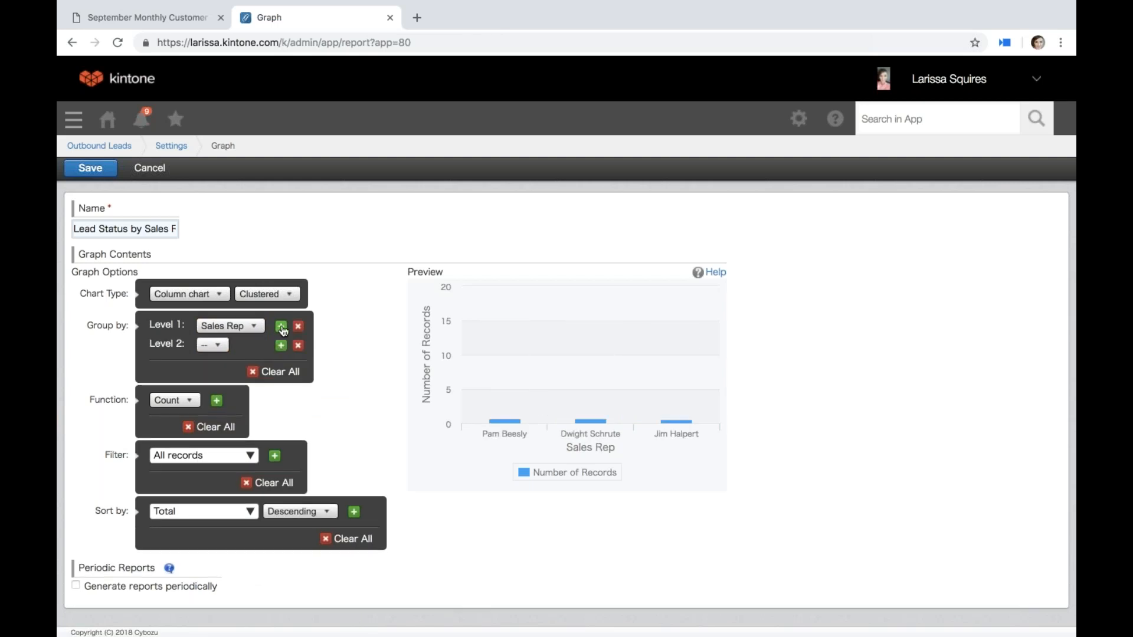
pyautogui.click(212, 345)
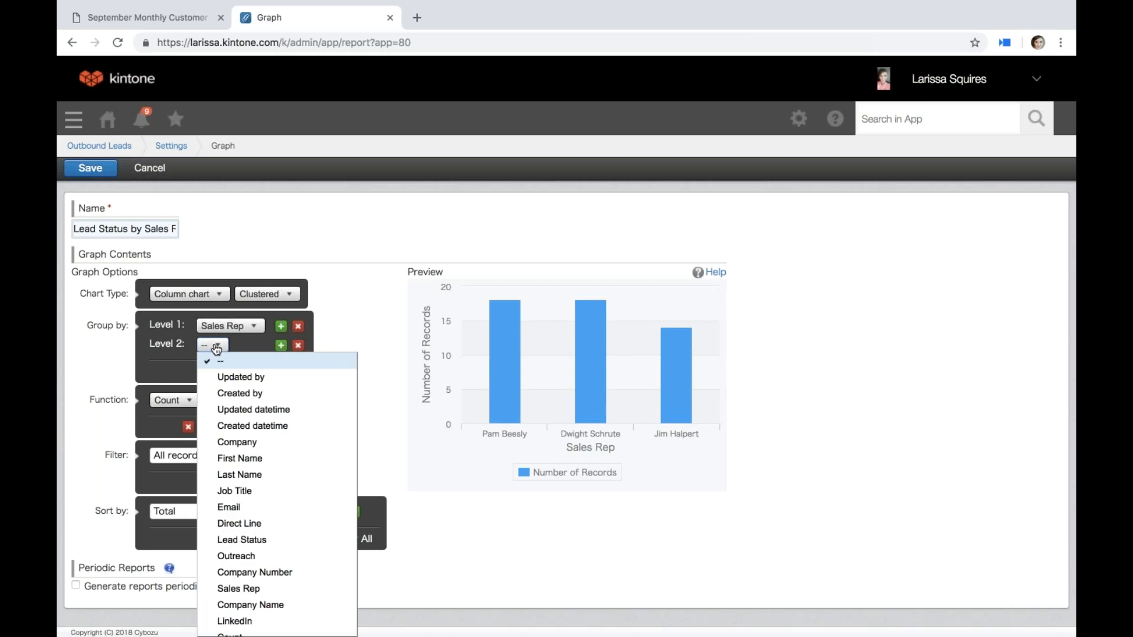
pyautogui.scroll(-1, 289, 581)
pyautogui.click(281, 531)
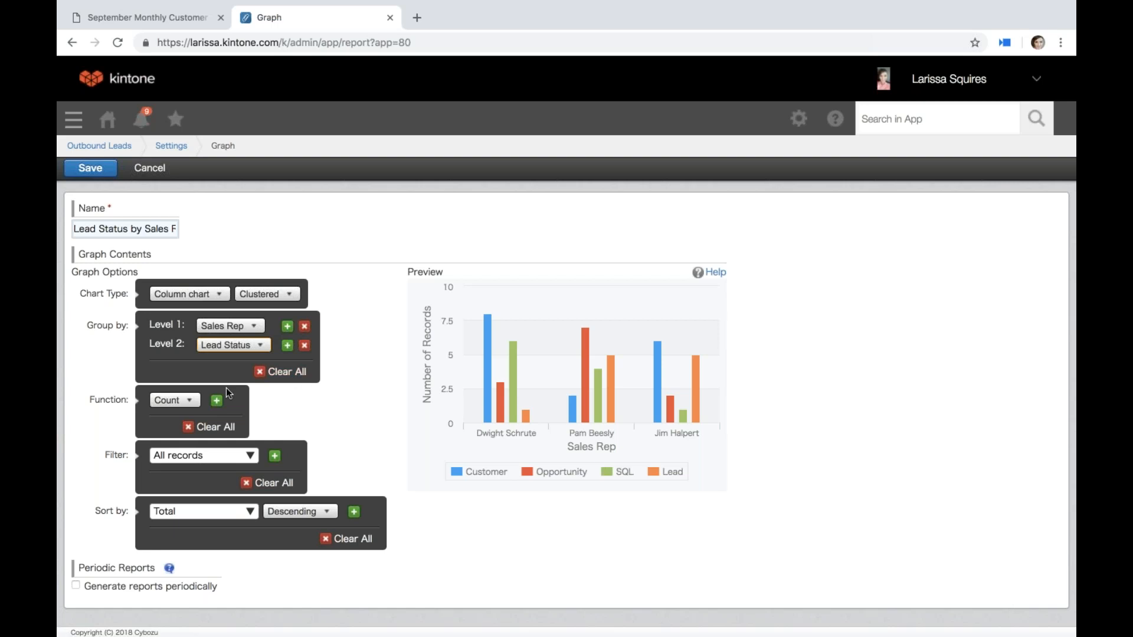
pyautogui.click(190, 402)
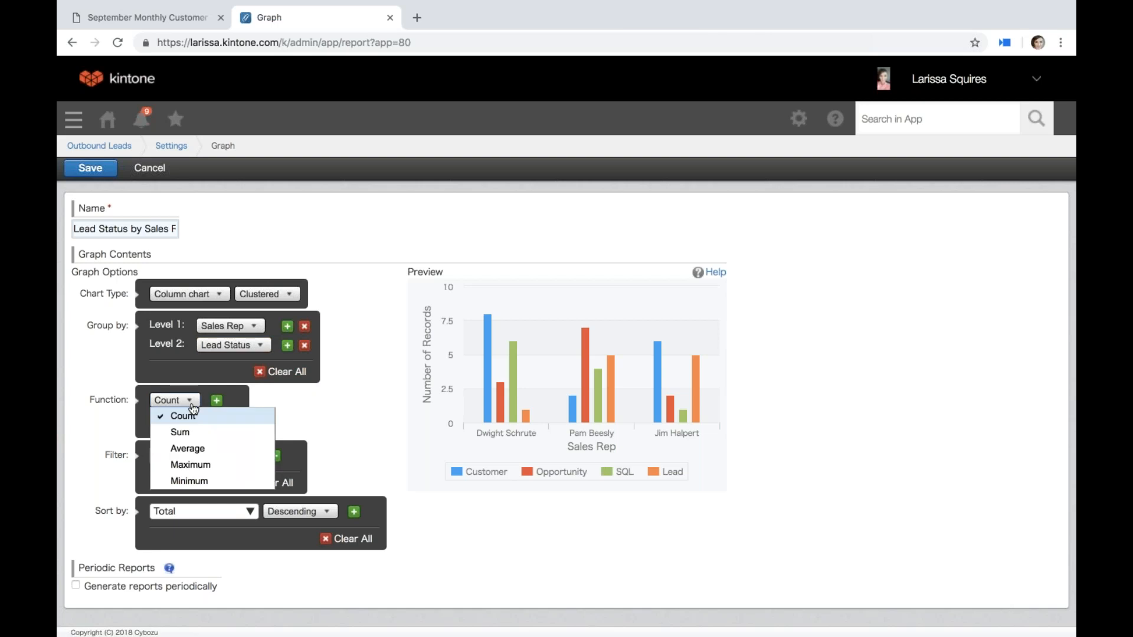
pyautogui.click(289, 399)
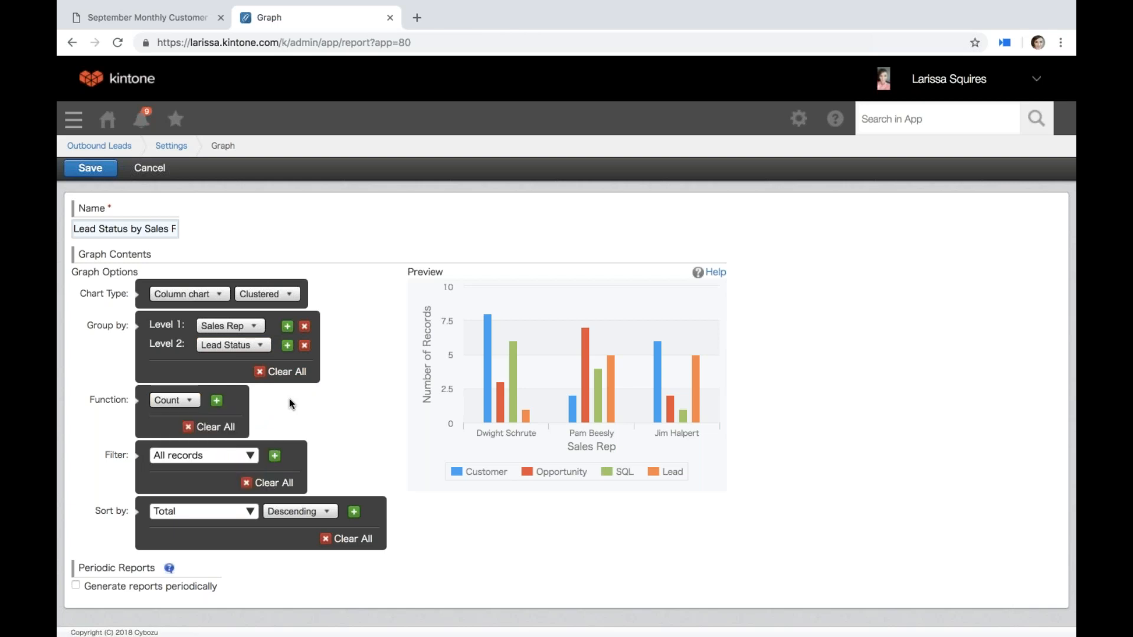
# Step: Filter the graph to records whose Lead Status does not include any of Customer
pyautogui.click(197, 460)
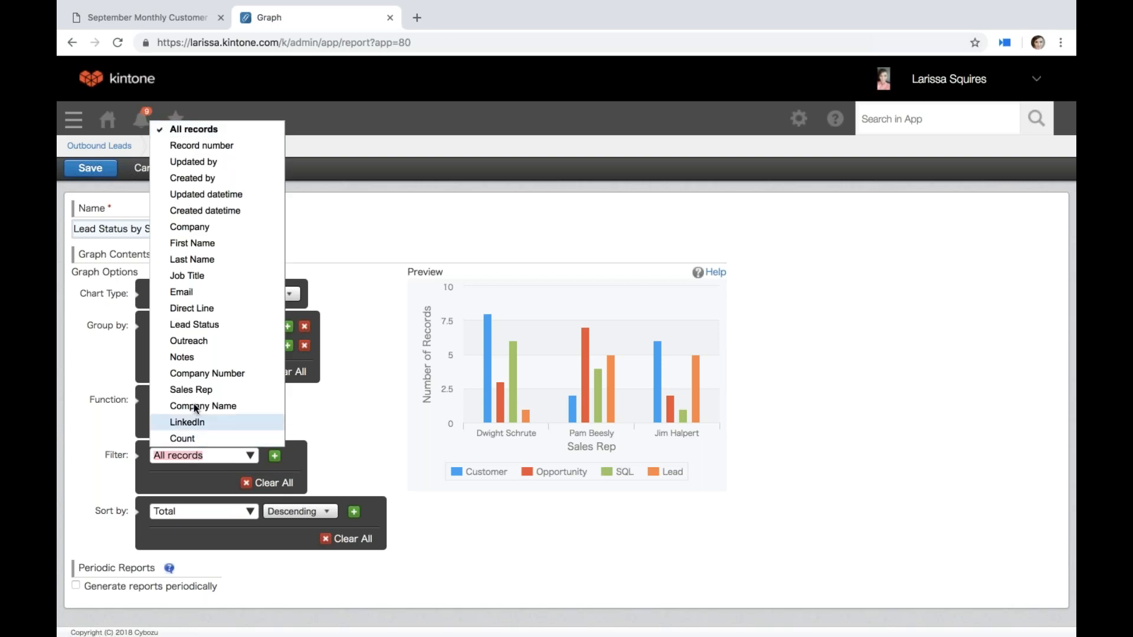
pyautogui.click(195, 325)
pyautogui.click(307, 455)
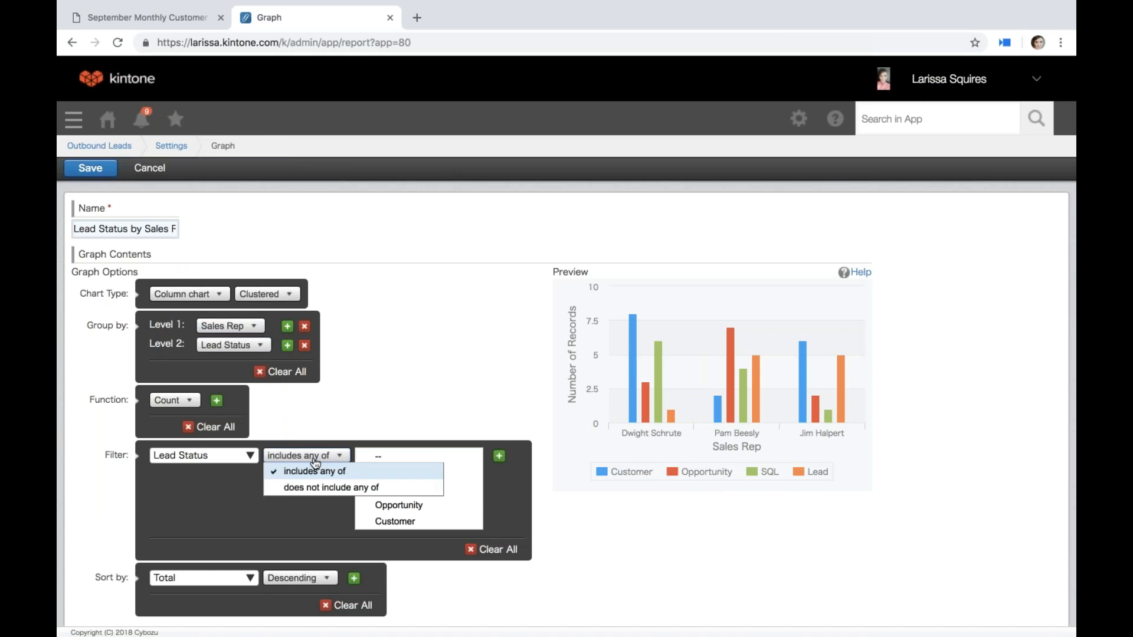
pyautogui.click(317, 484)
pyautogui.click(441, 522)
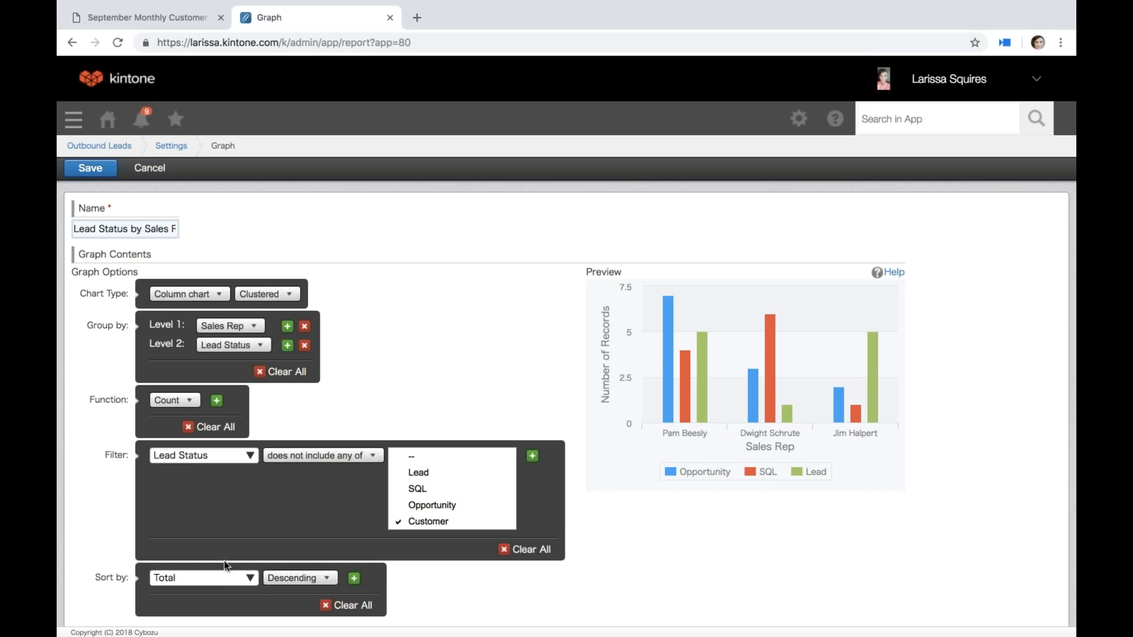
# Step: Turn on periodic report generation for the graph, review the available period options, and turn it off again
pyautogui.scroll(-1, 229, 515)
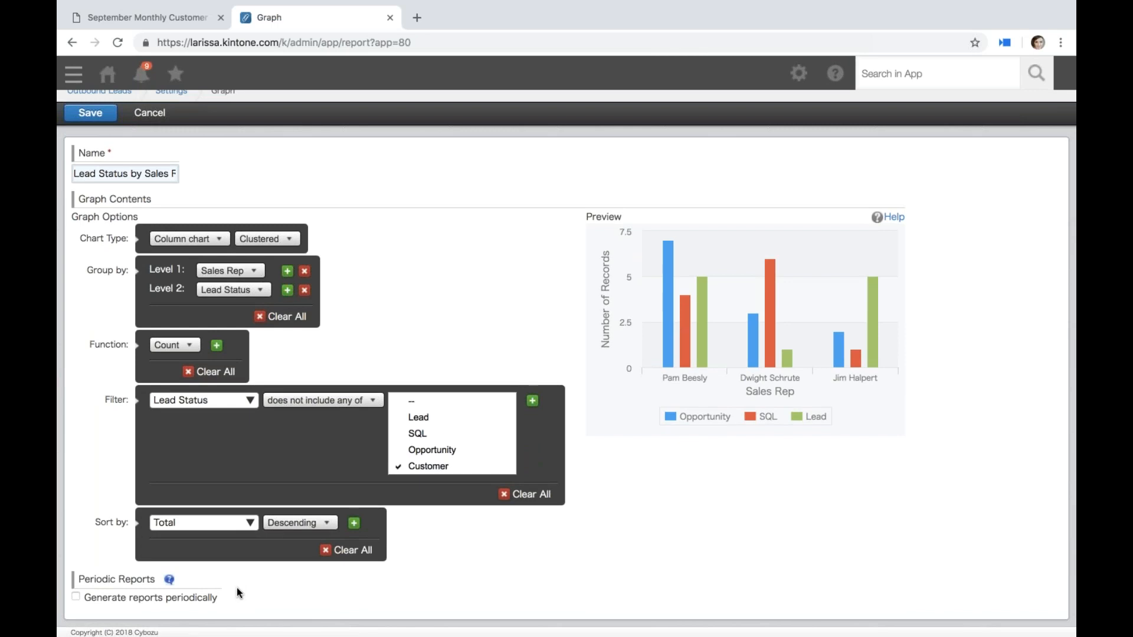
pyautogui.click(83, 597)
pyautogui.scroll(-3, 82, 534)
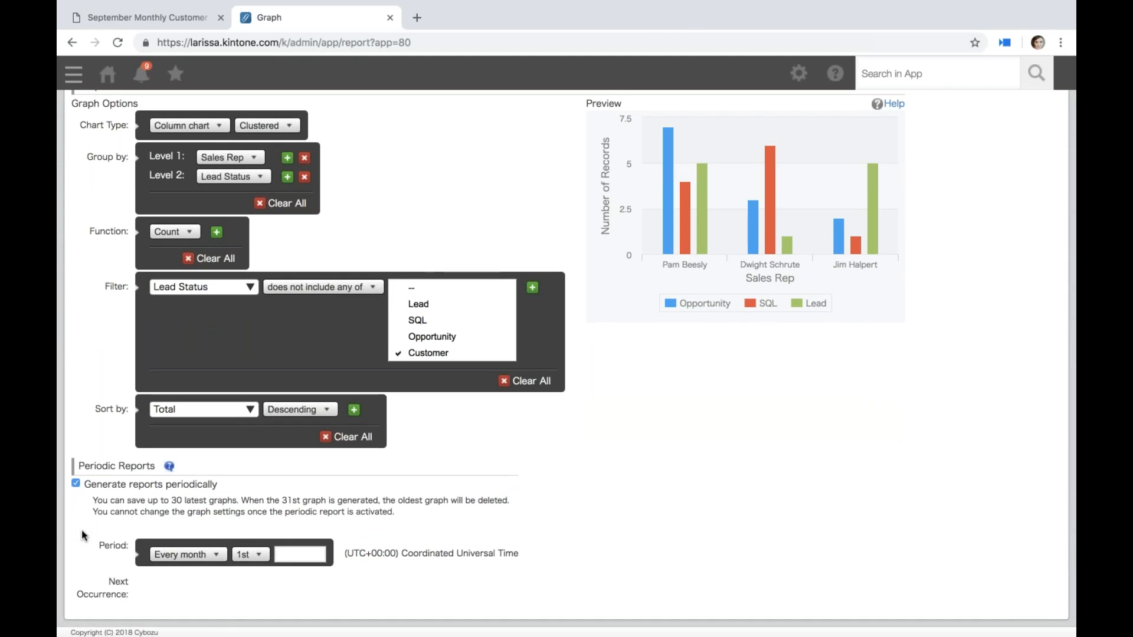
pyautogui.click(190, 559)
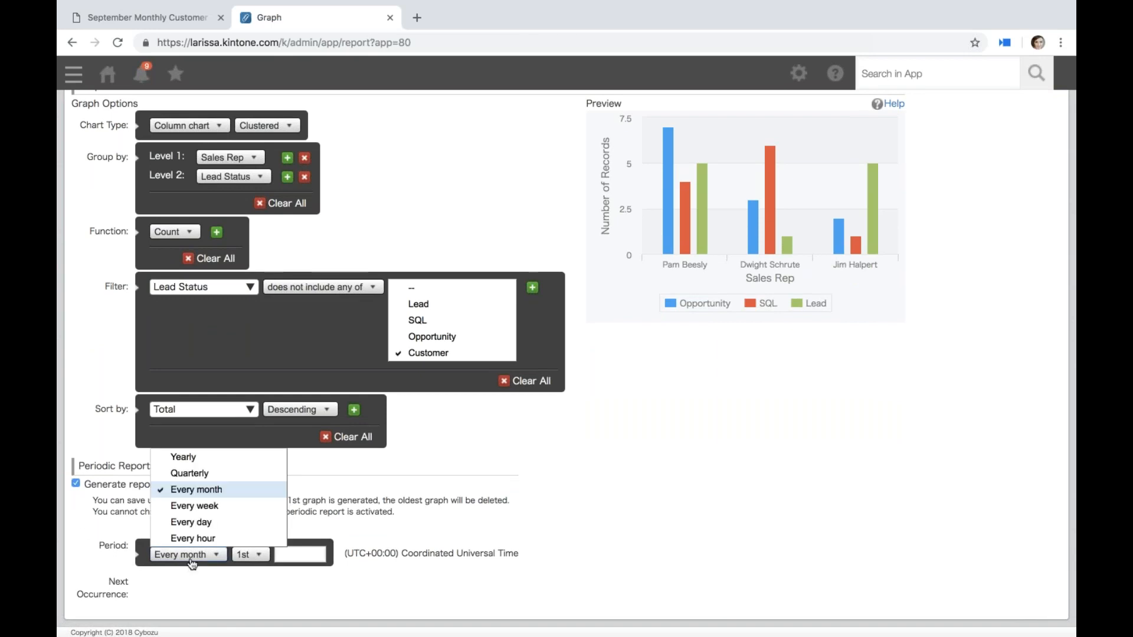
pyautogui.click(78, 565)
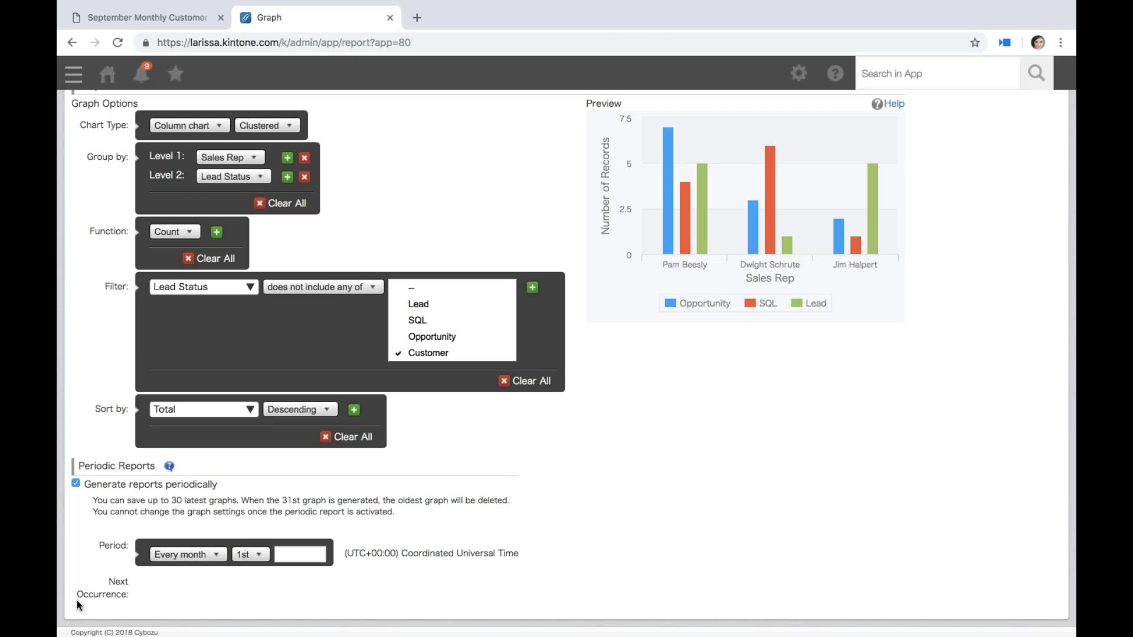
pyautogui.click(75, 484)
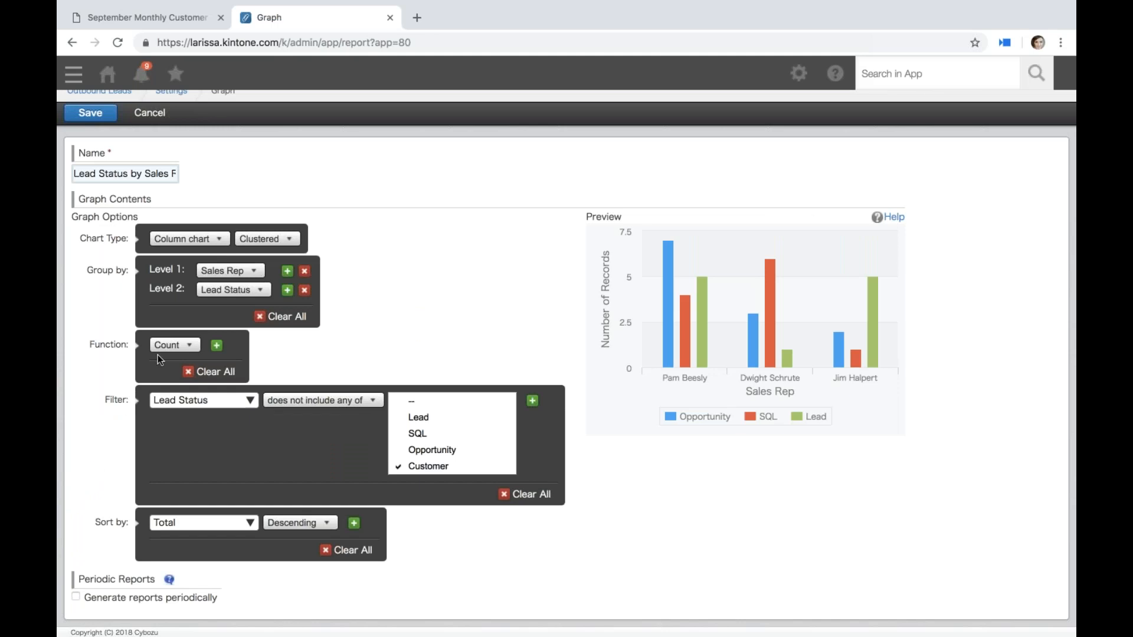
# Step: Set the column chart's style to Stacked and save the graph
pyautogui.click(274, 239)
pyautogui.click(285, 270)
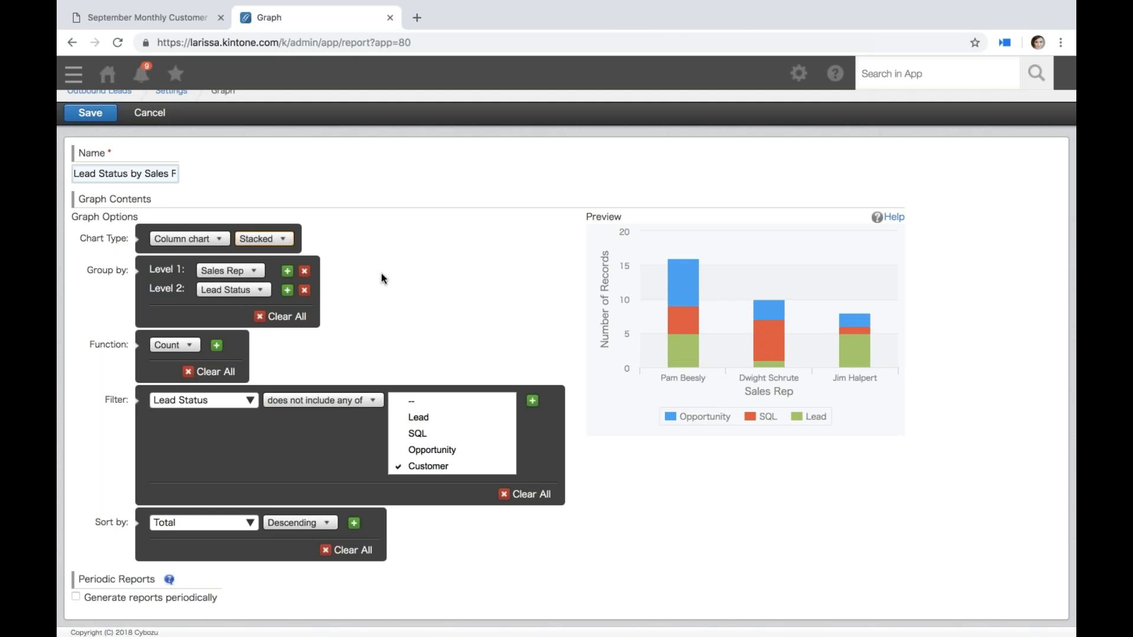
pyautogui.click(90, 112)
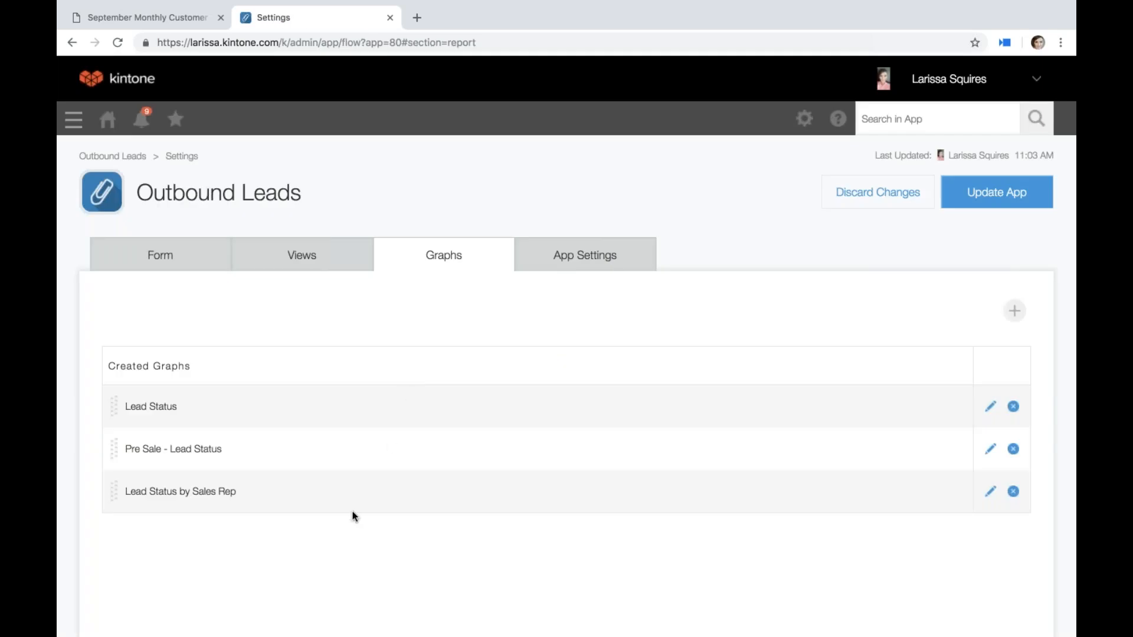
# Step: Move the Lead Status by Sales Rep graph above Pre Sale - Lead Status and update the app with the changes
pyautogui.moveTo(124, 491); pyautogui.dragTo(119, 449)
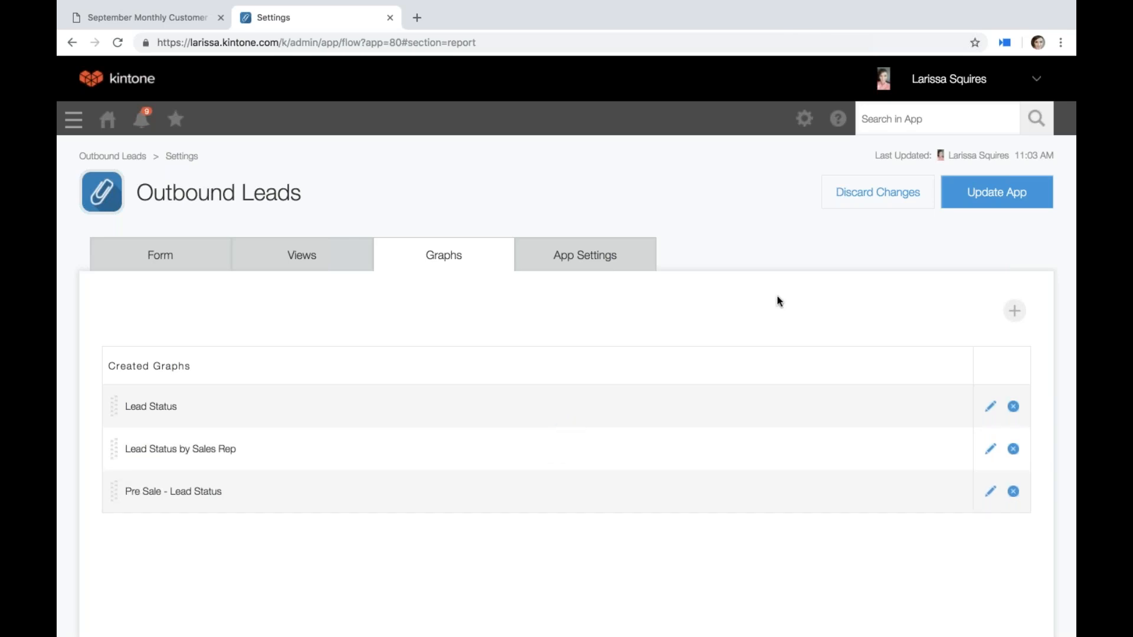
pyautogui.click(1012, 196)
pyautogui.click(678, 425)
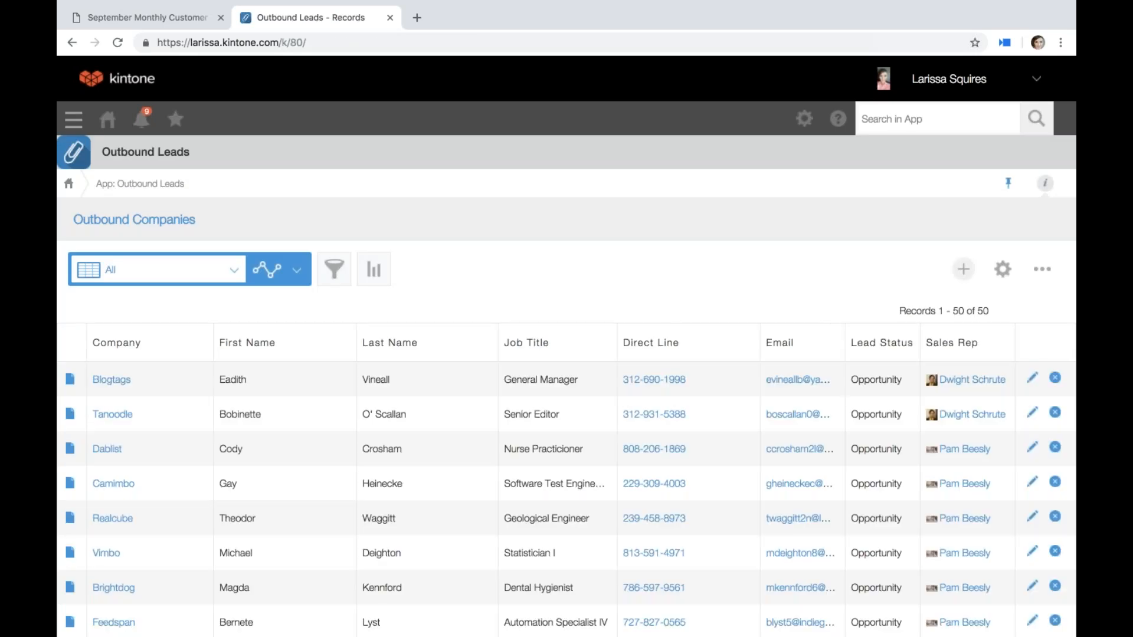
pyautogui.click(290, 272)
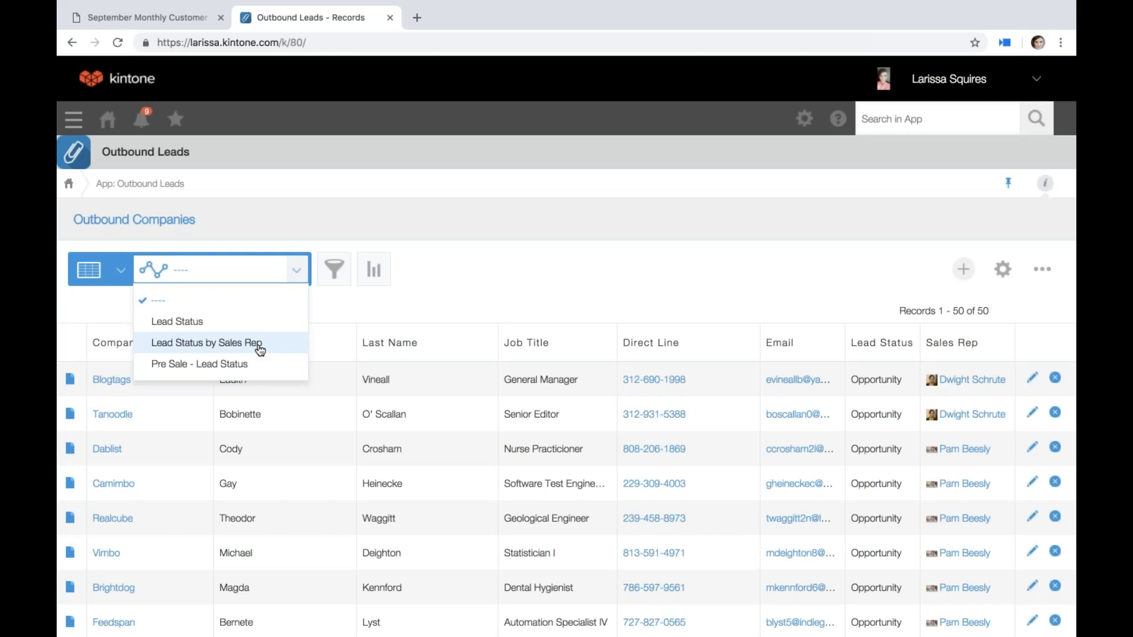
pyautogui.click(540, 271)
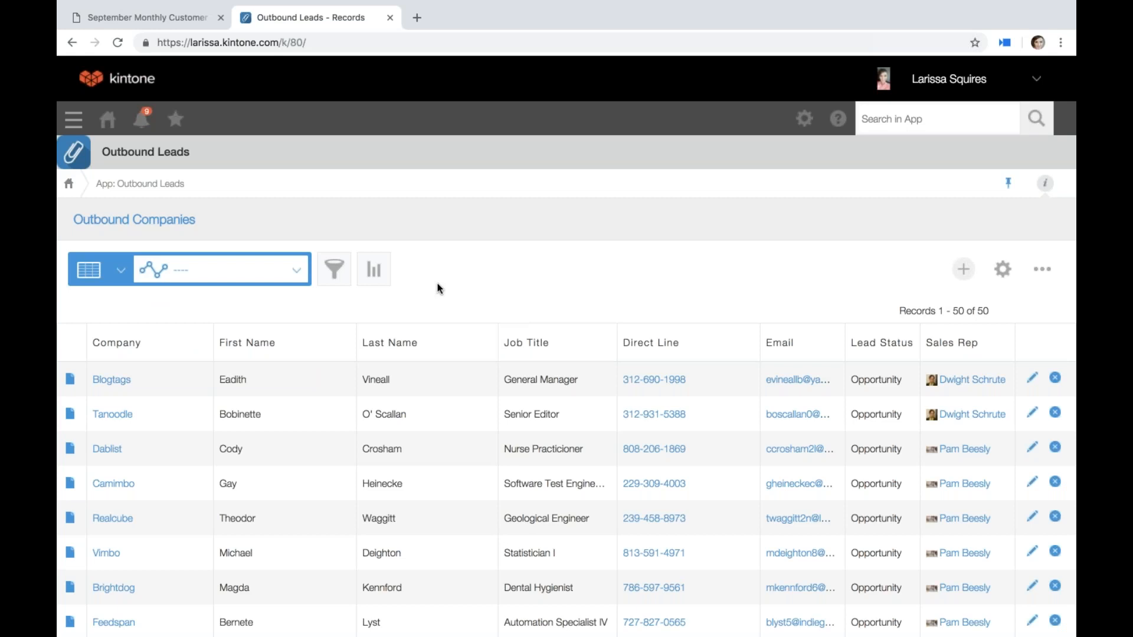
# Step: Create a new pie chart from the record list and group it by Sales Rep at level 1
pyautogui.click(380, 277)
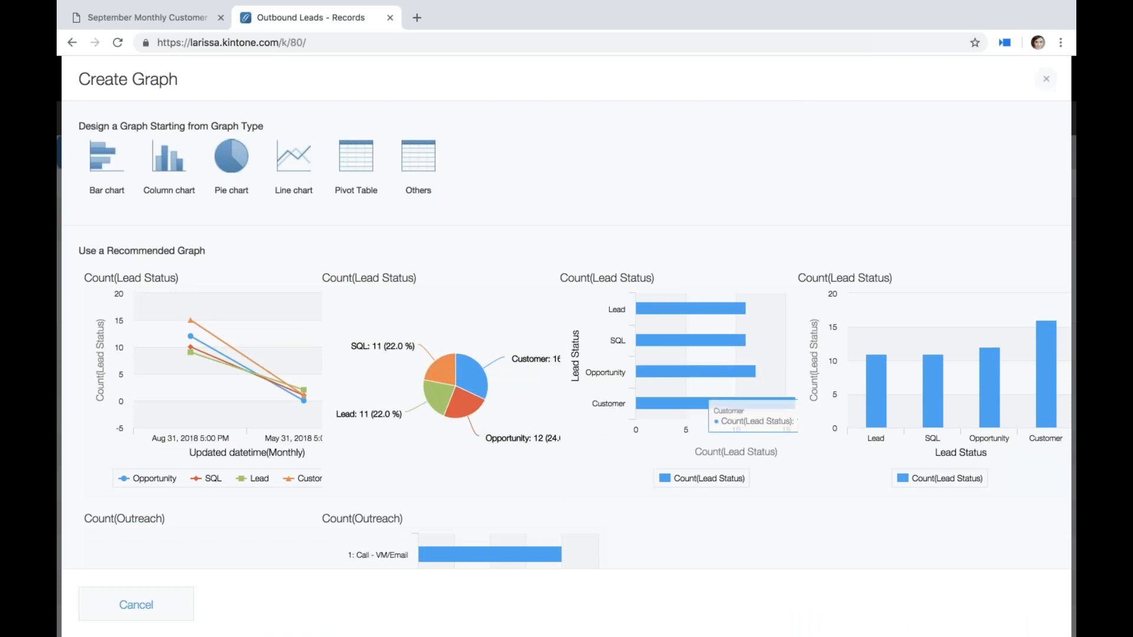
pyautogui.moveTo(695, 370)
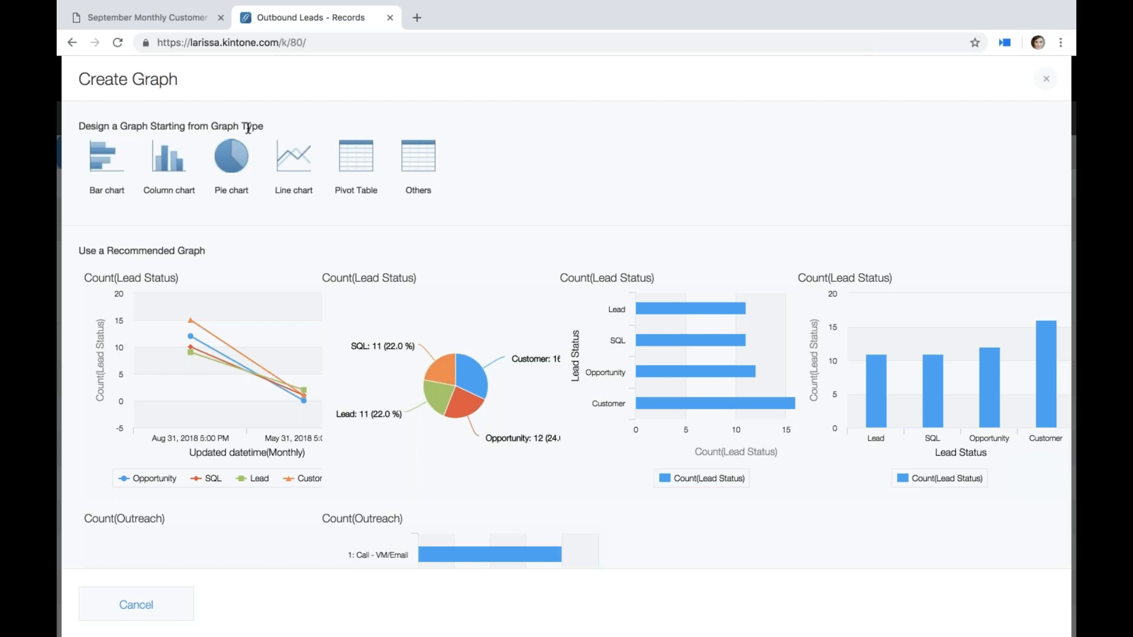
pyautogui.click(232, 159)
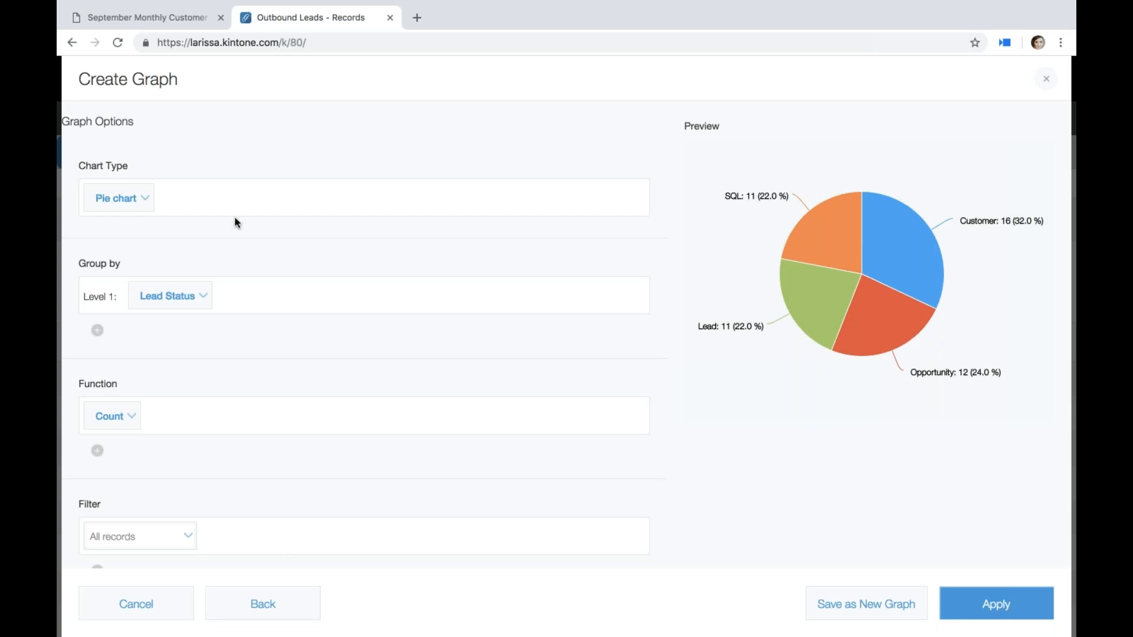
pyautogui.click(173, 300)
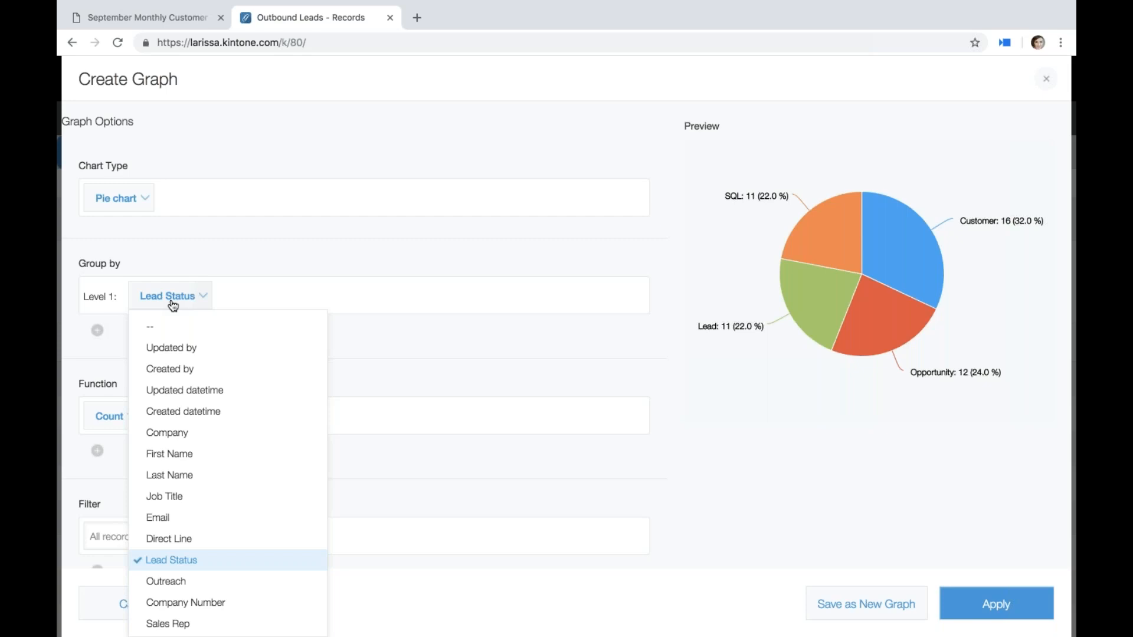
pyautogui.click(177, 623)
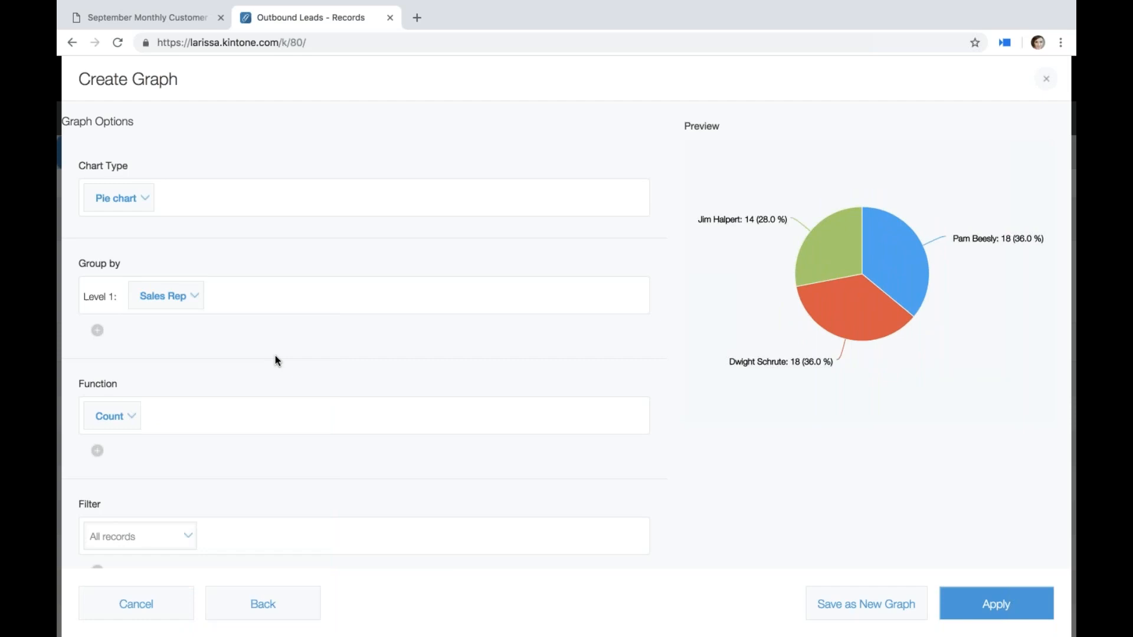
pyautogui.click(97, 330)
pyautogui.click(635, 340)
# Step: Filter the pie chart to records whose Lead Status includes any of Customer
pyautogui.scroll(-2, 219, 499)
pyautogui.scroll(-1, 219, 506)
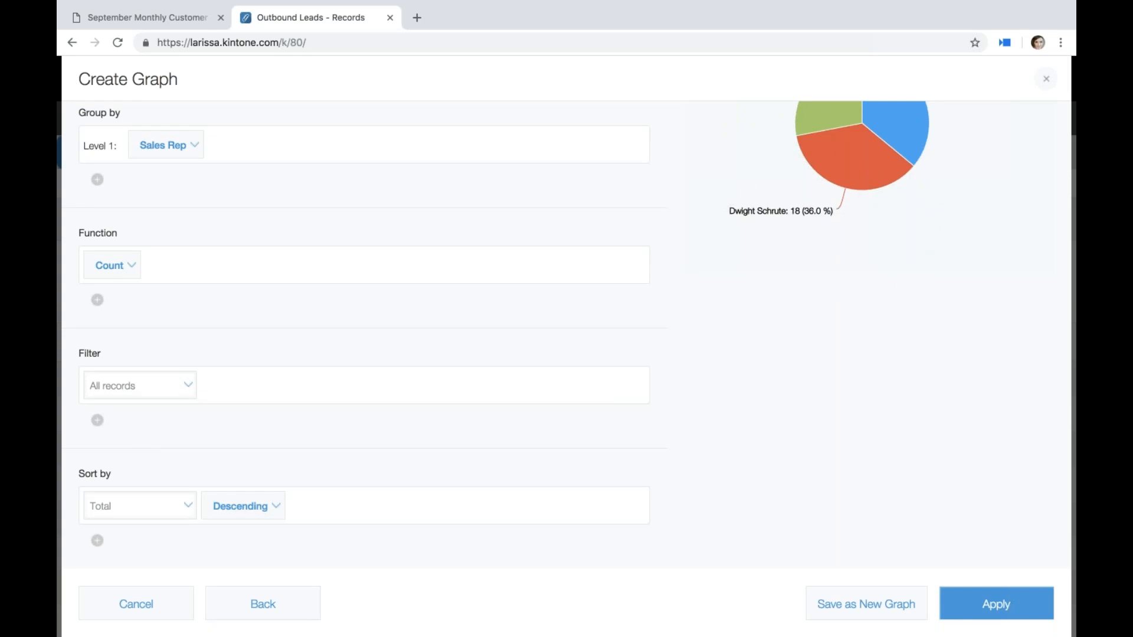
pyautogui.click(162, 387)
pyautogui.scroll(-1, 149, 306)
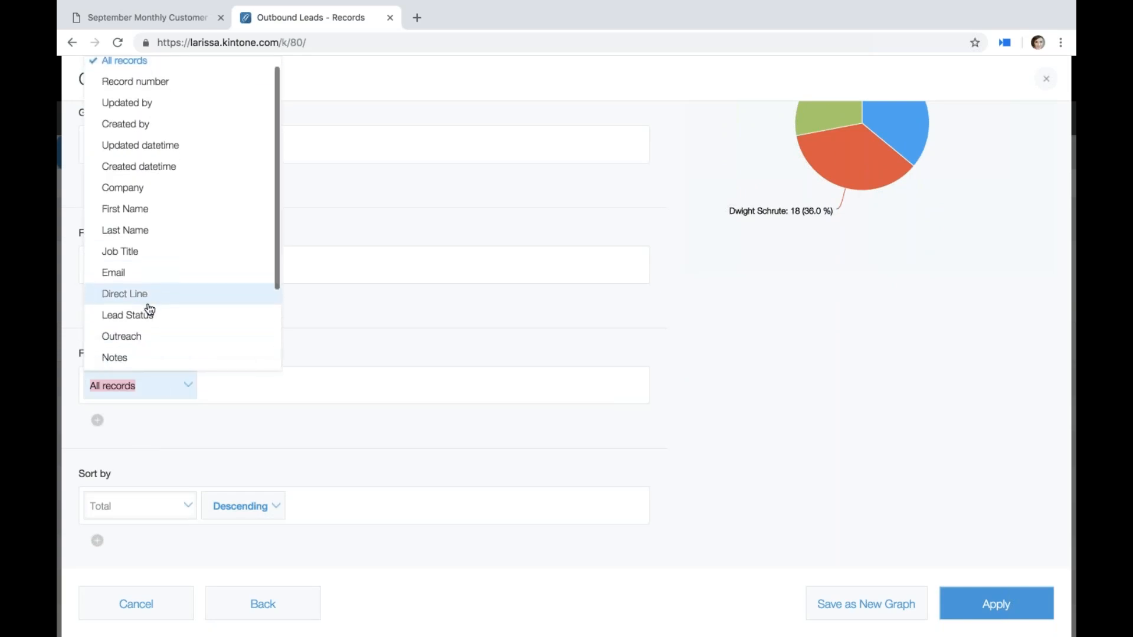
pyautogui.click(153, 316)
pyautogui.click(273, 389)
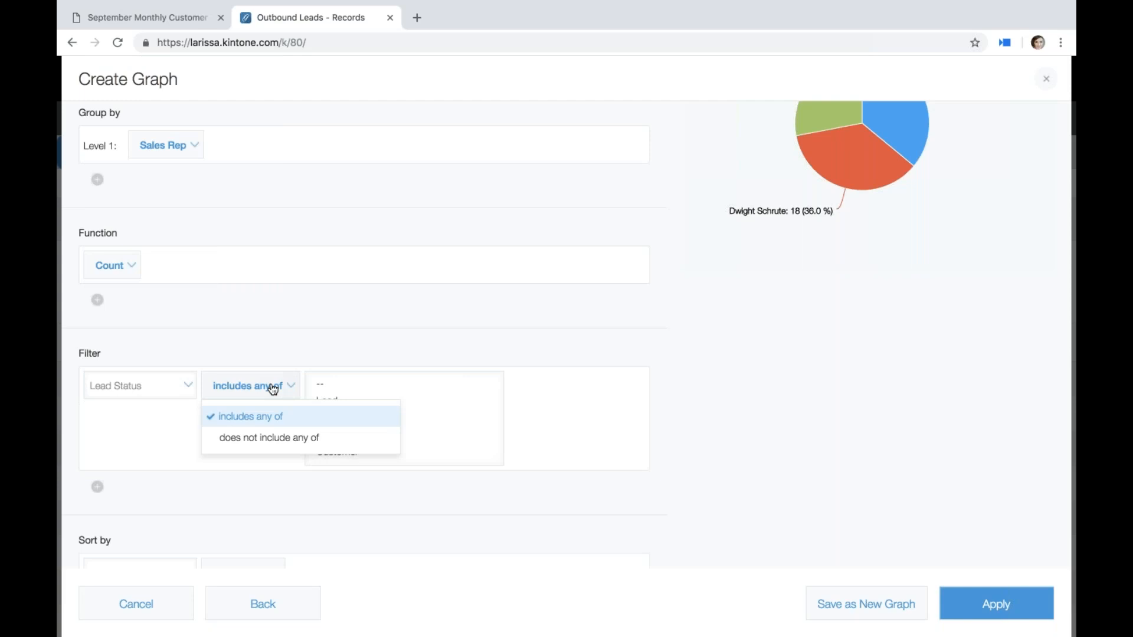
pyautogui.click(274, 419)
pyautogui.click(349, 453)
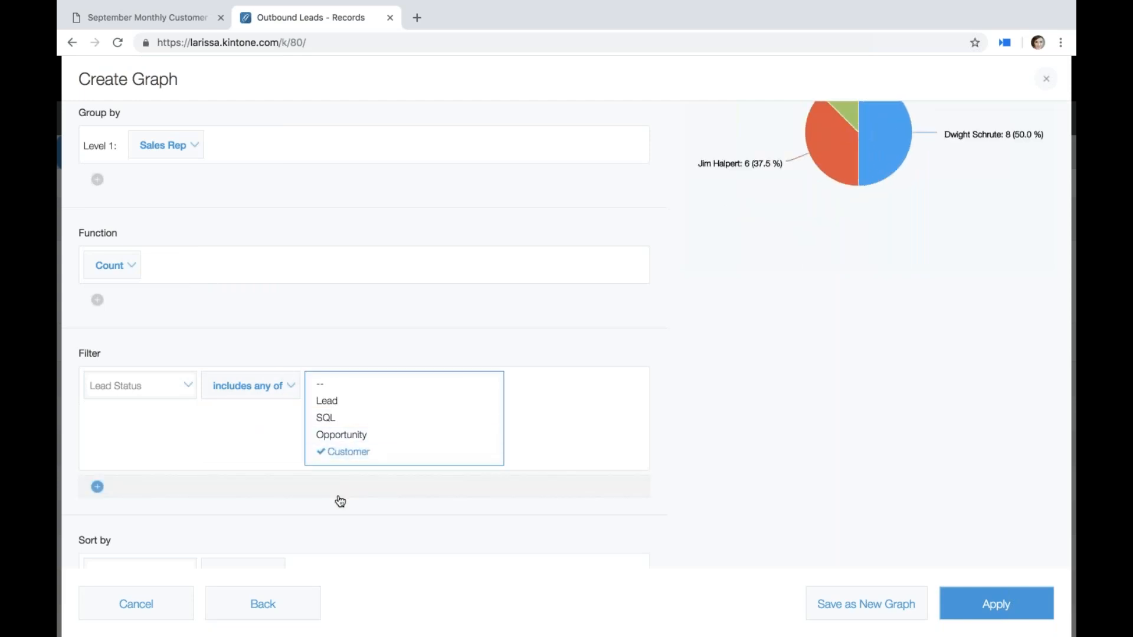
# Step: Save the pie chart as a new graph named "Customers by Sales Rep"
pyautogui.scroll(-2, 340, 502)
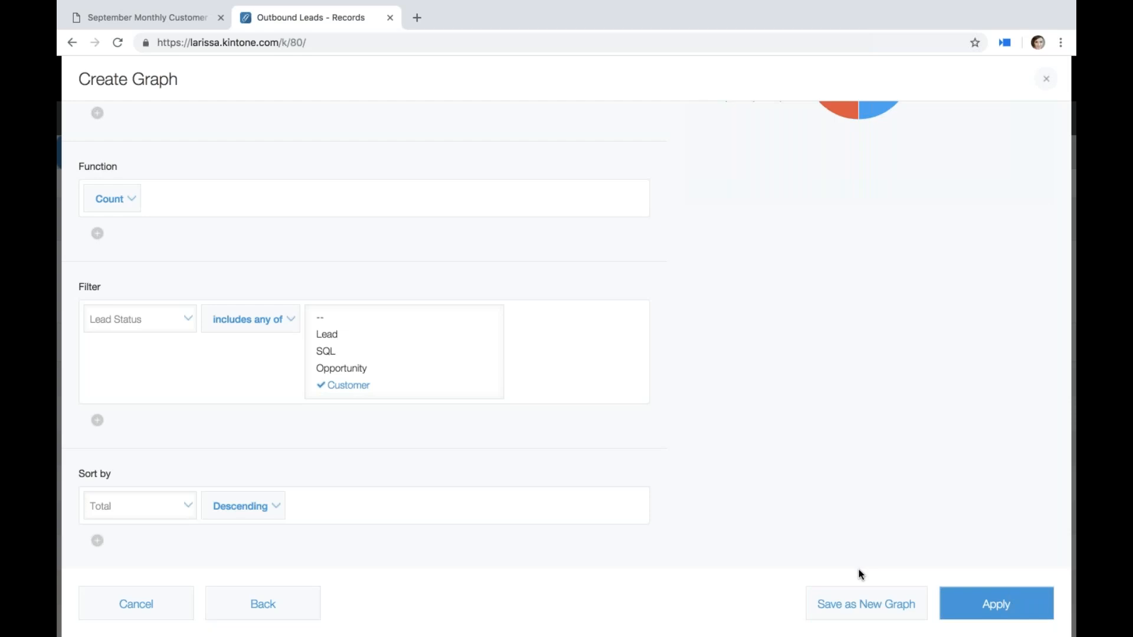
pyautogui.click(847, 596)
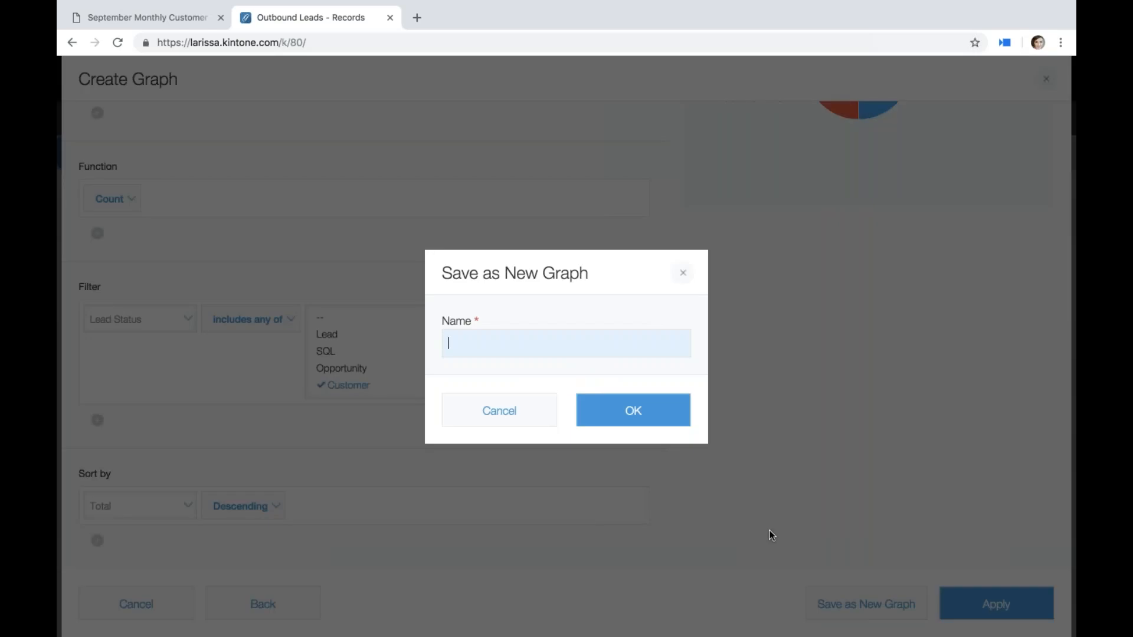
pyautogui.write('Customers by Sales Rep')
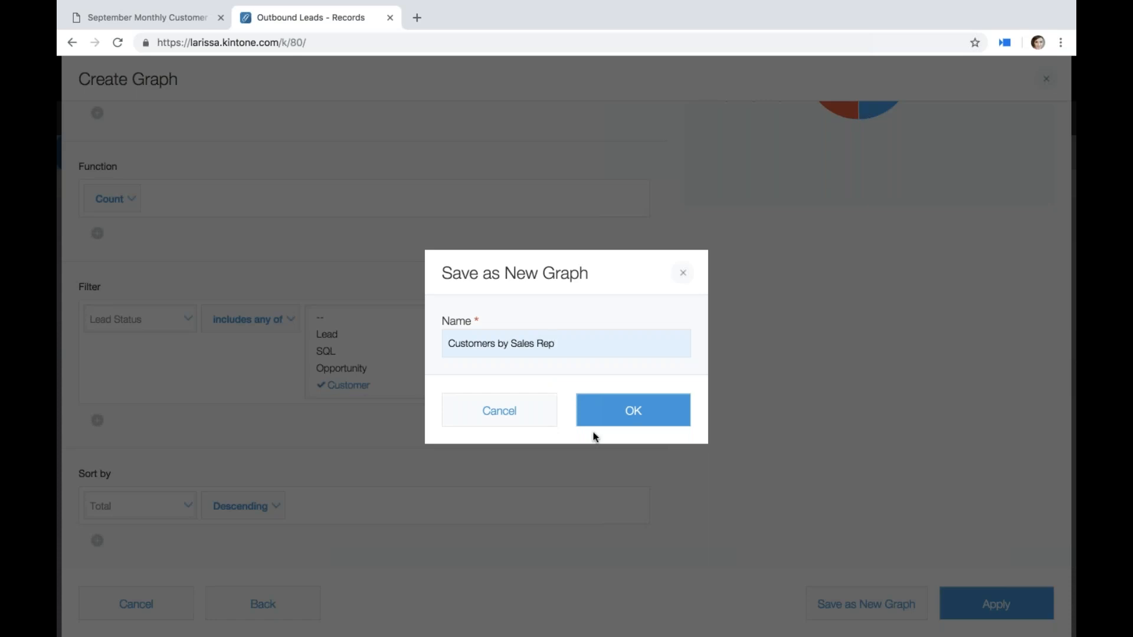
pyautogui.click(639, 422)
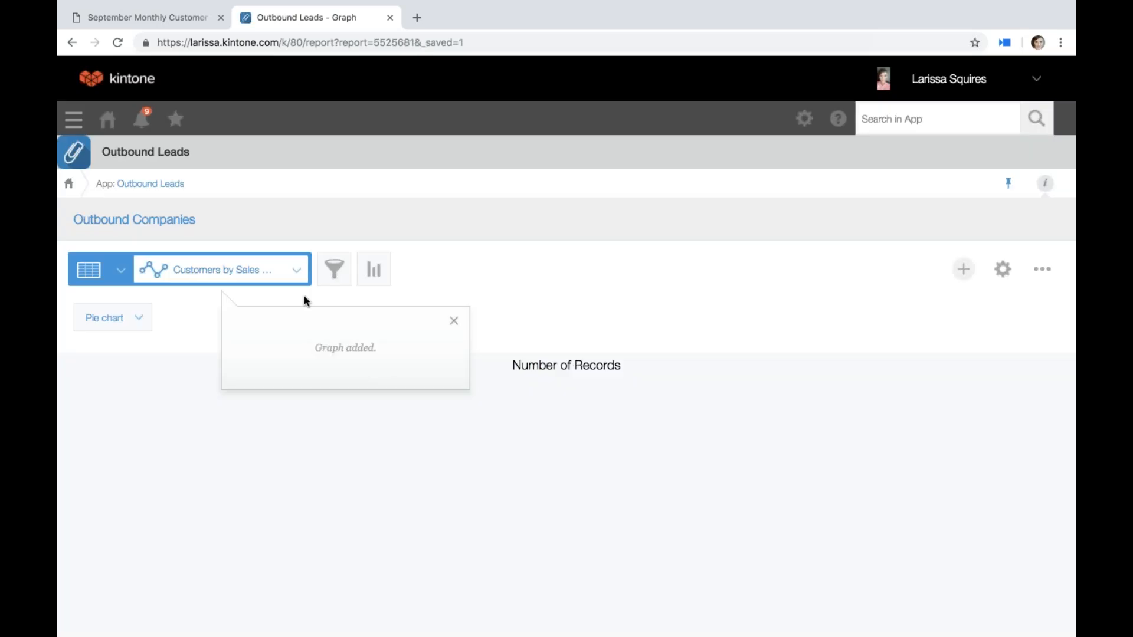
# Step: Check the app's graph list and the Customers by Sales Rep graph's options without changing them, and dismiss the notice
pyautogui.click(297, 272)
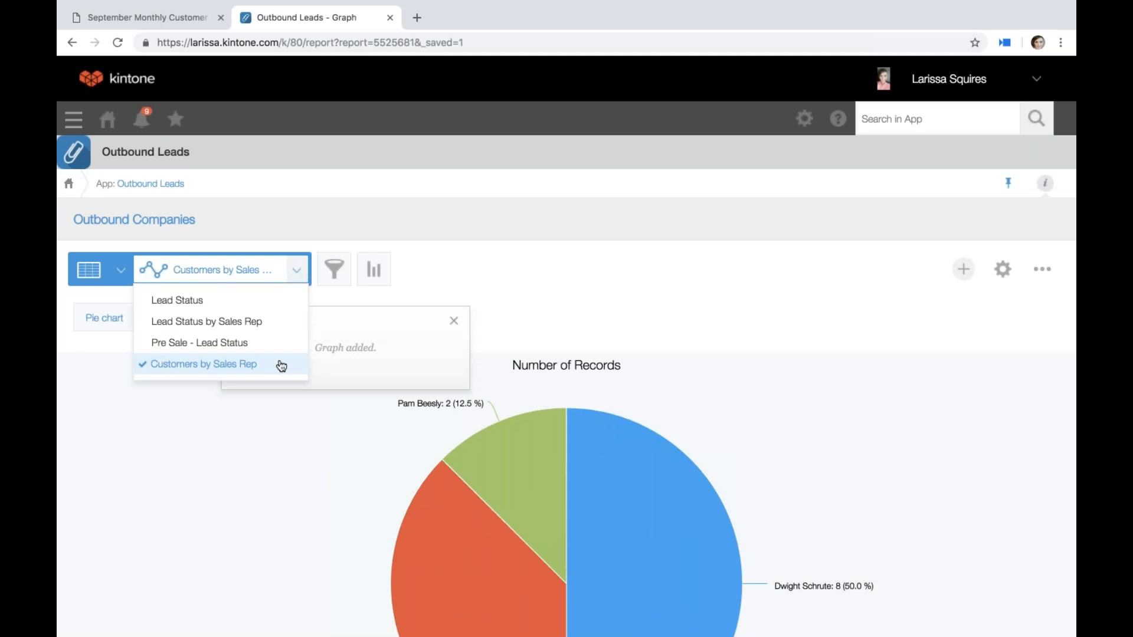
pyautogui.click(452, 271)
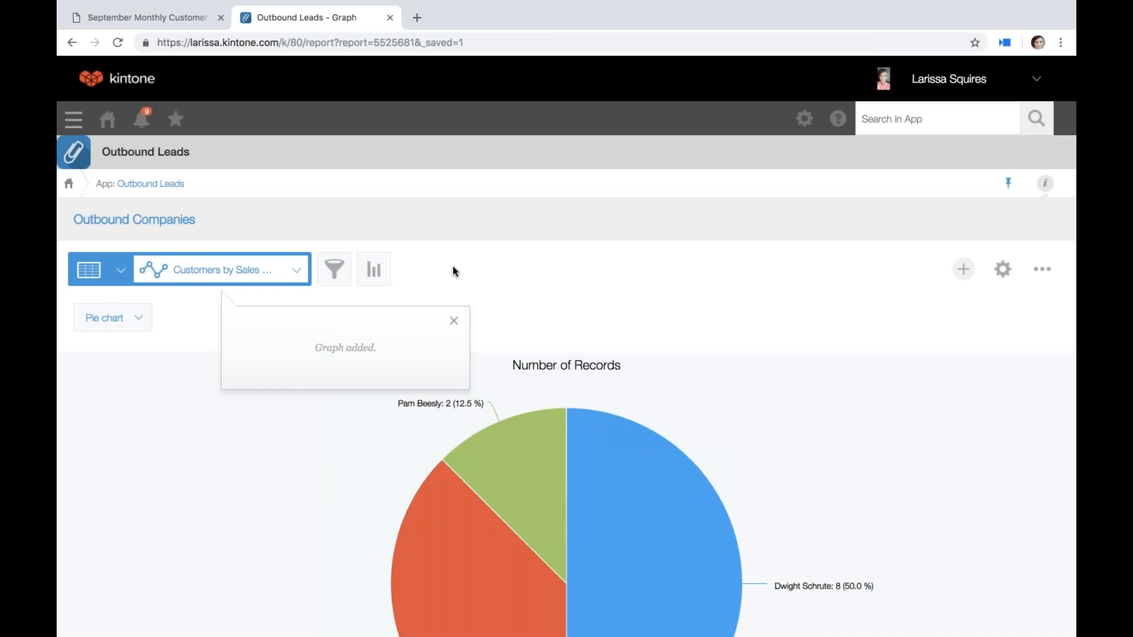
pyautogui.click(375, 275)
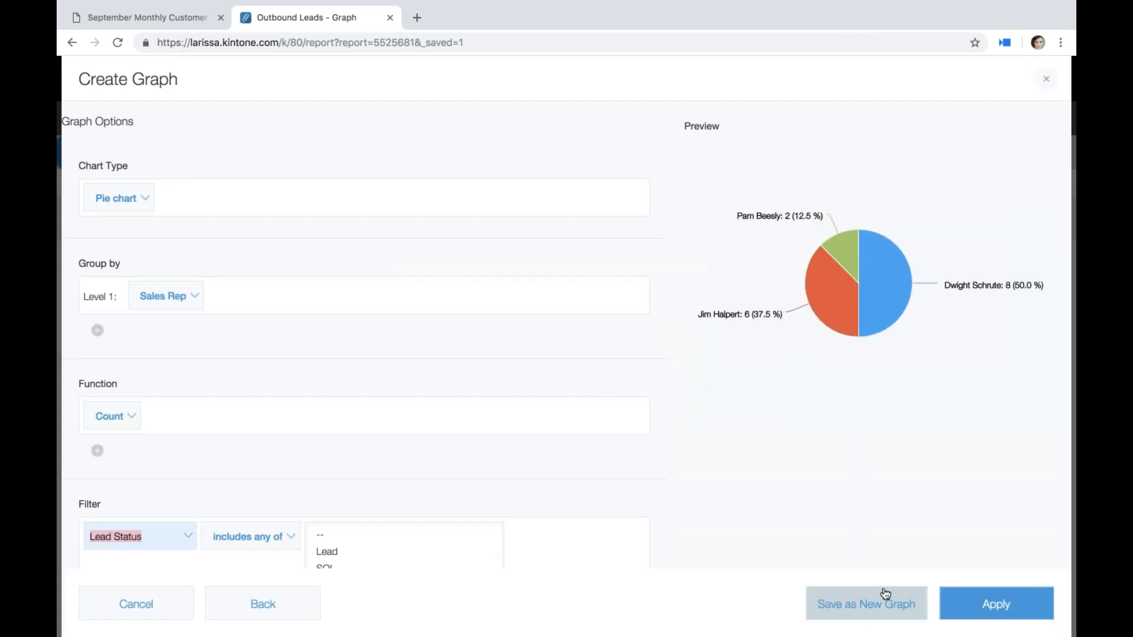
pyautogui.click(1046, 81)
pyautogui.click(454, 321)
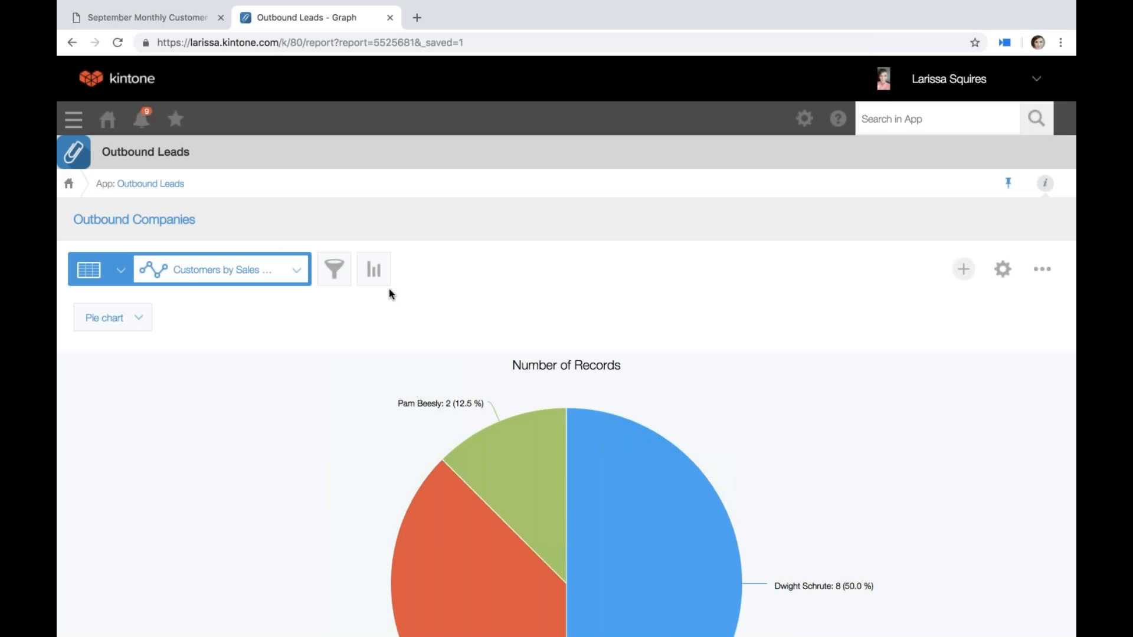
# Step: Go to the Sales space
pyautogui.click(74, 120)
pyautogui.click(101, 200)
pyautogui.click(190, 197)
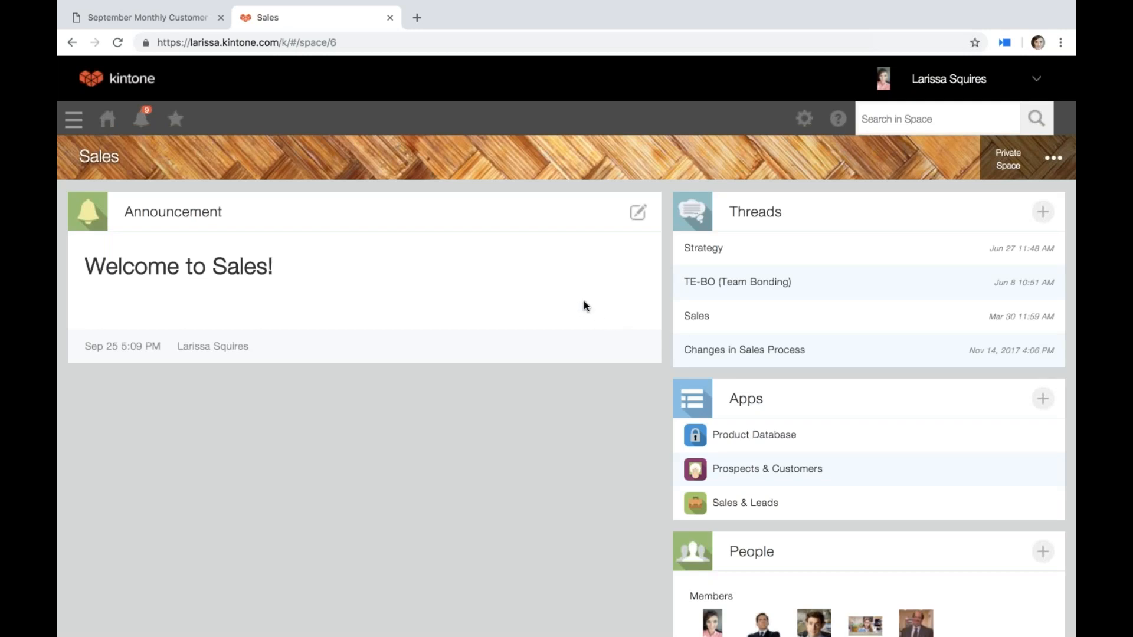
# Step: Edit the Sales space announcement and attach the Outbound Leads app's Customers by Sales Rep graph below the welcome heading
pyautogui.click(638, 216)
pyautogui.click(235, 358)
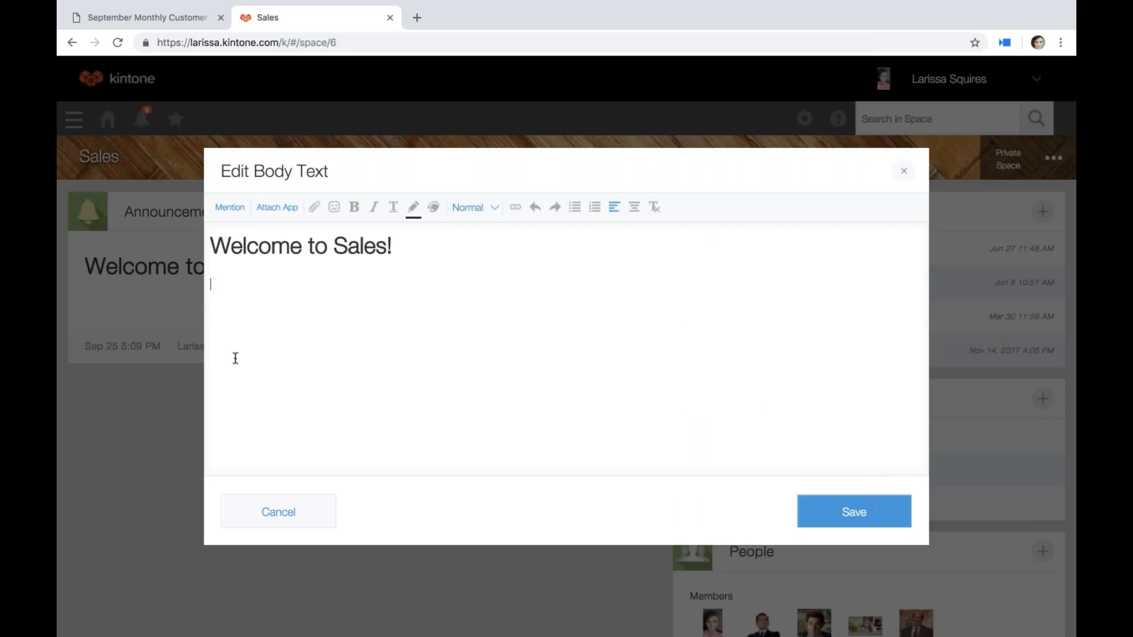
pyautogui.click(285, 215)
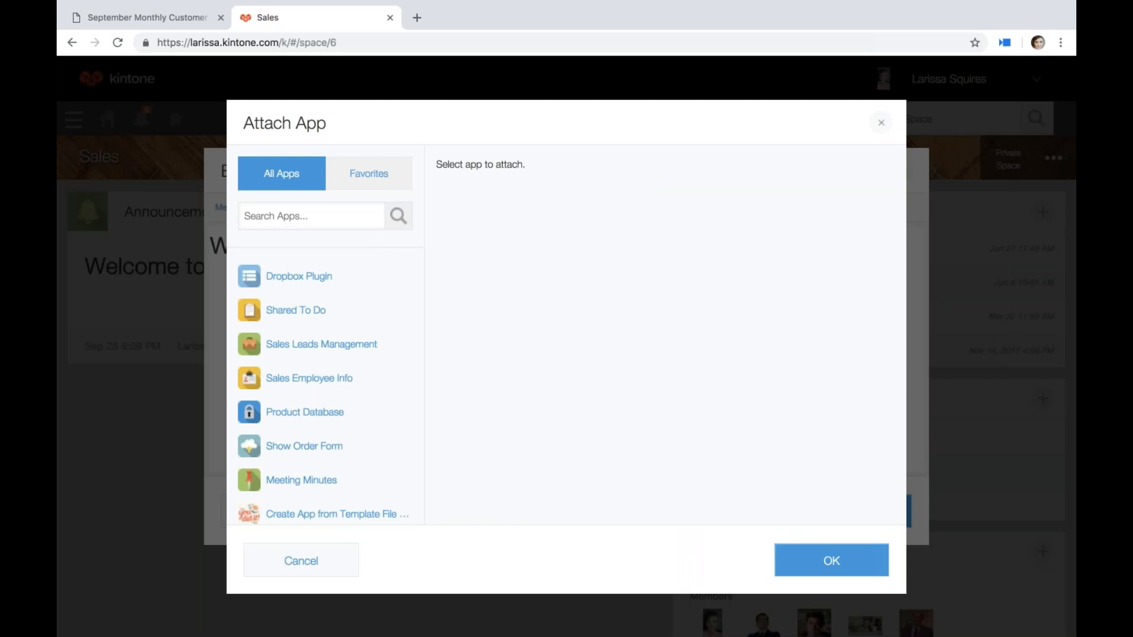
pyautogui.click(309, 219)
pyautogui.write('out')
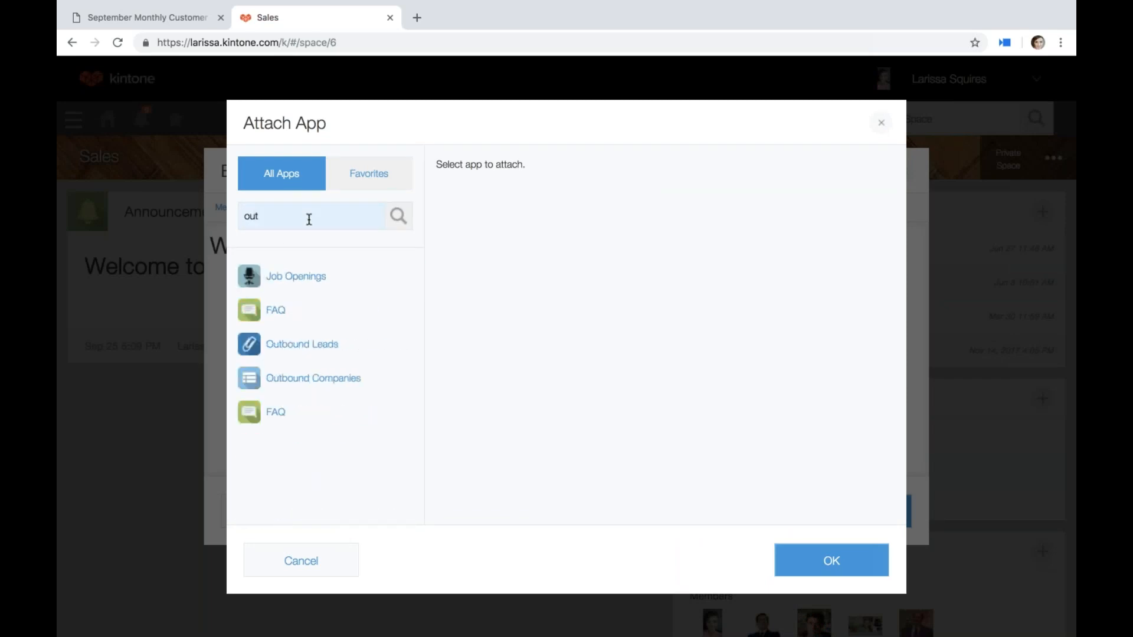
pyautogui.click(273, 344)
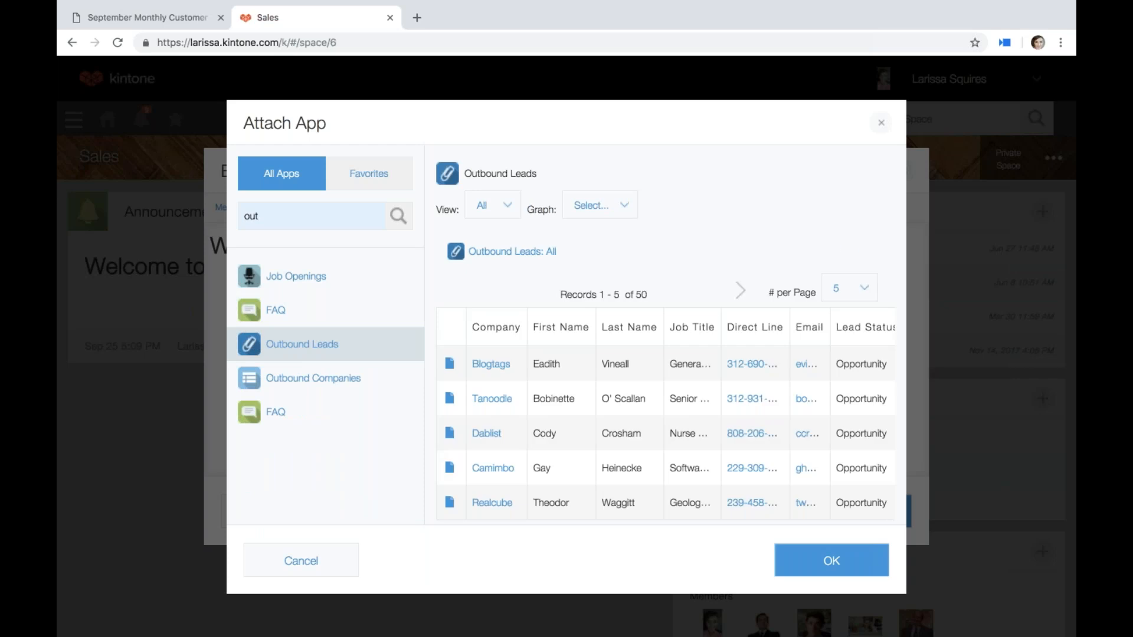
pyautogui.click(612, 211)
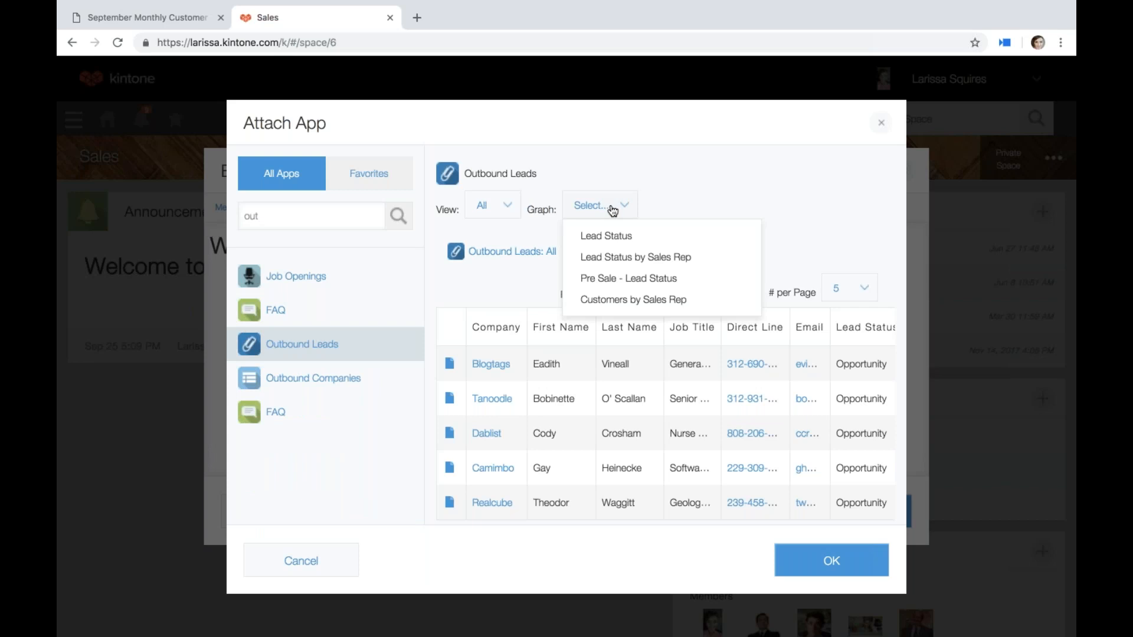
pyautogui.click(642, 300)
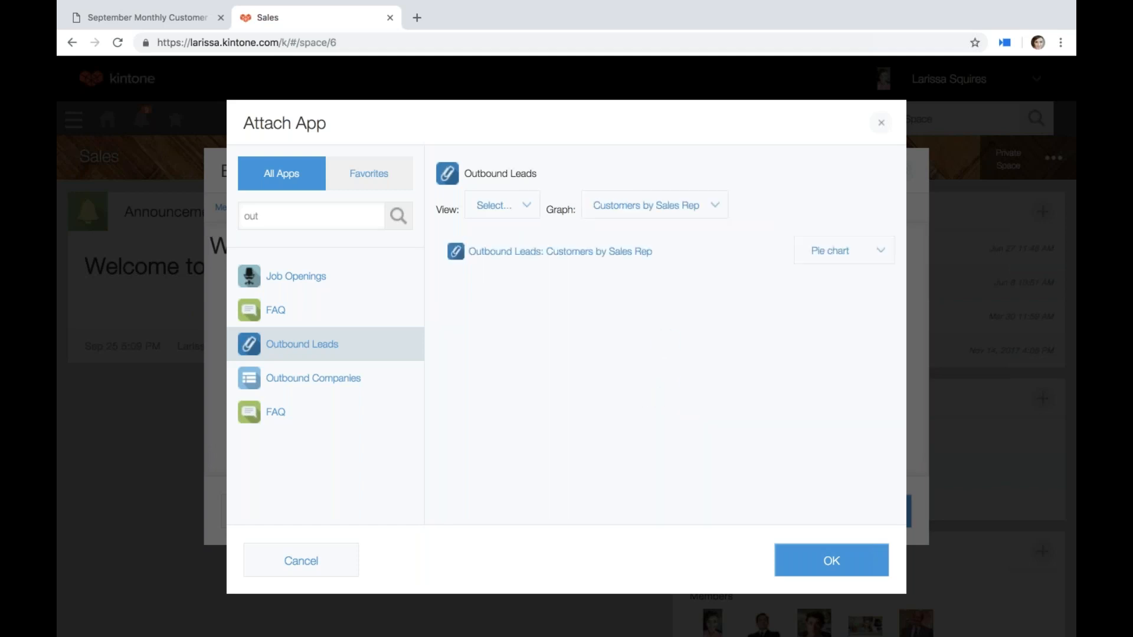
pyautogui.click(812, 568)
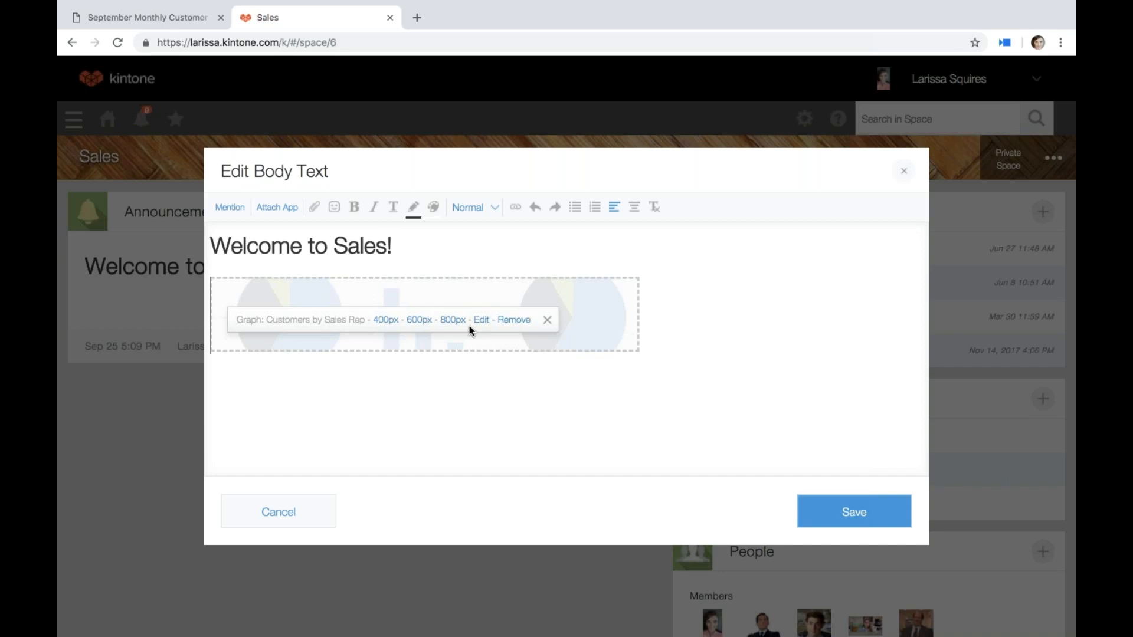
# Step: Attach the Outbound Leads app's Customers view with 5 records per page below the graph, and save the announcement
pyautogui.click(623, 397)
pyautogui.press('Return')
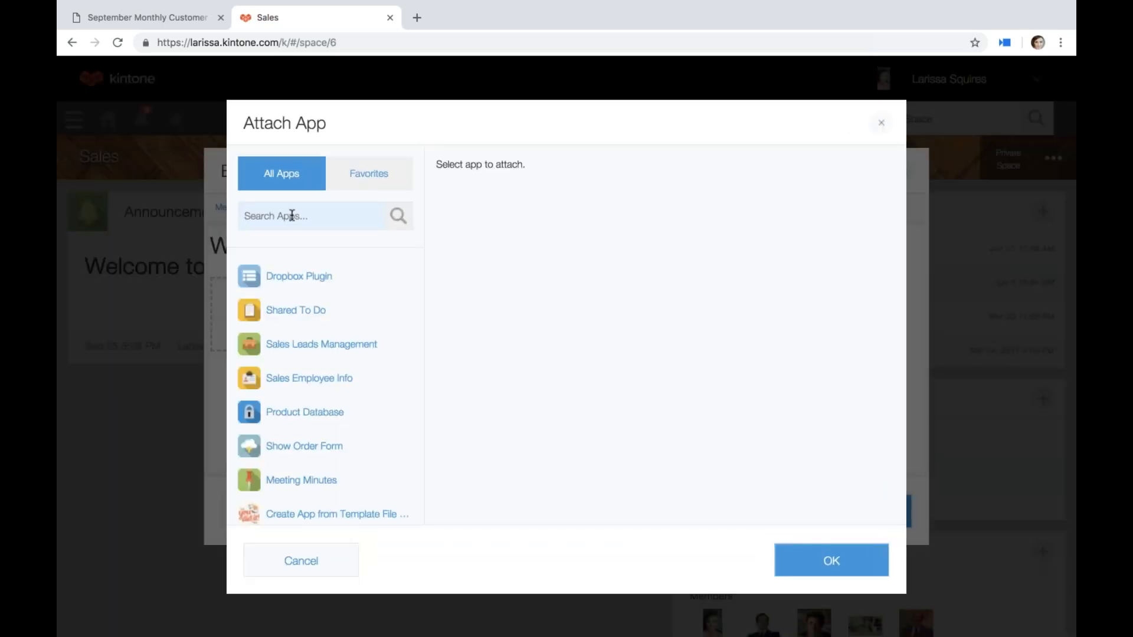
pyautogui.write('lea')
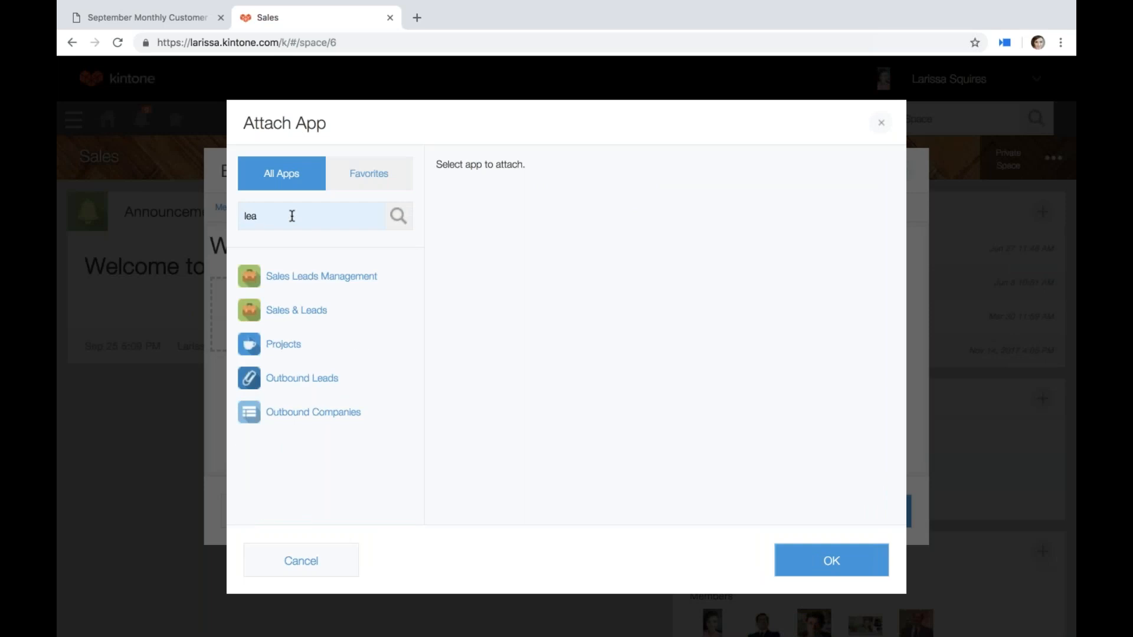
pyautogui.click(289, 380)
pyautogui.click(490, 205)
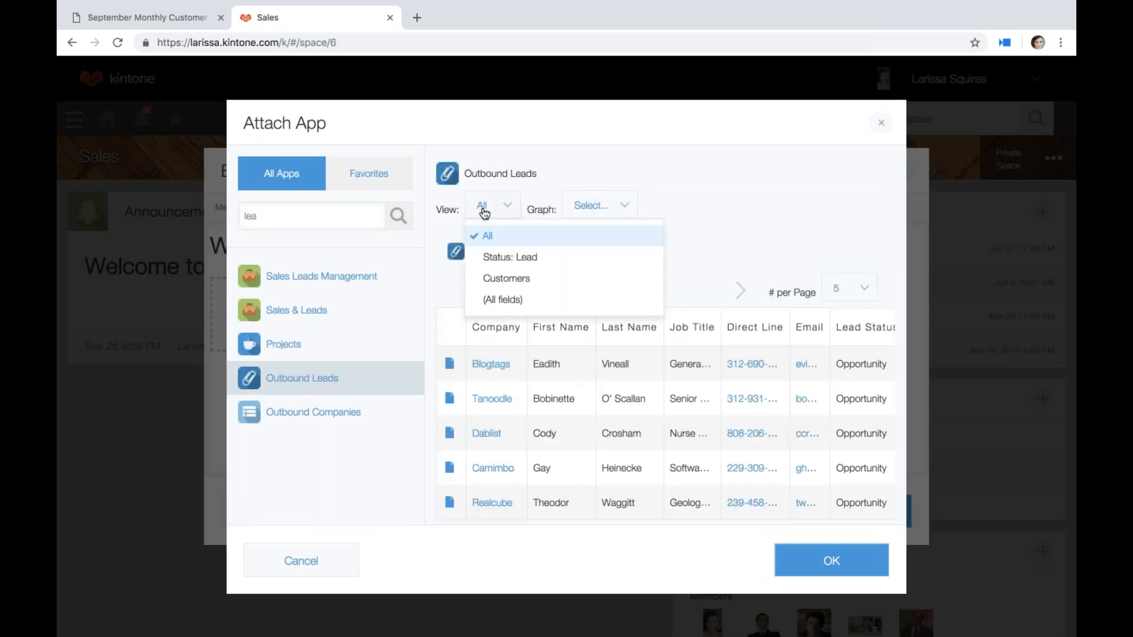
pyautogui.click(507, 278)
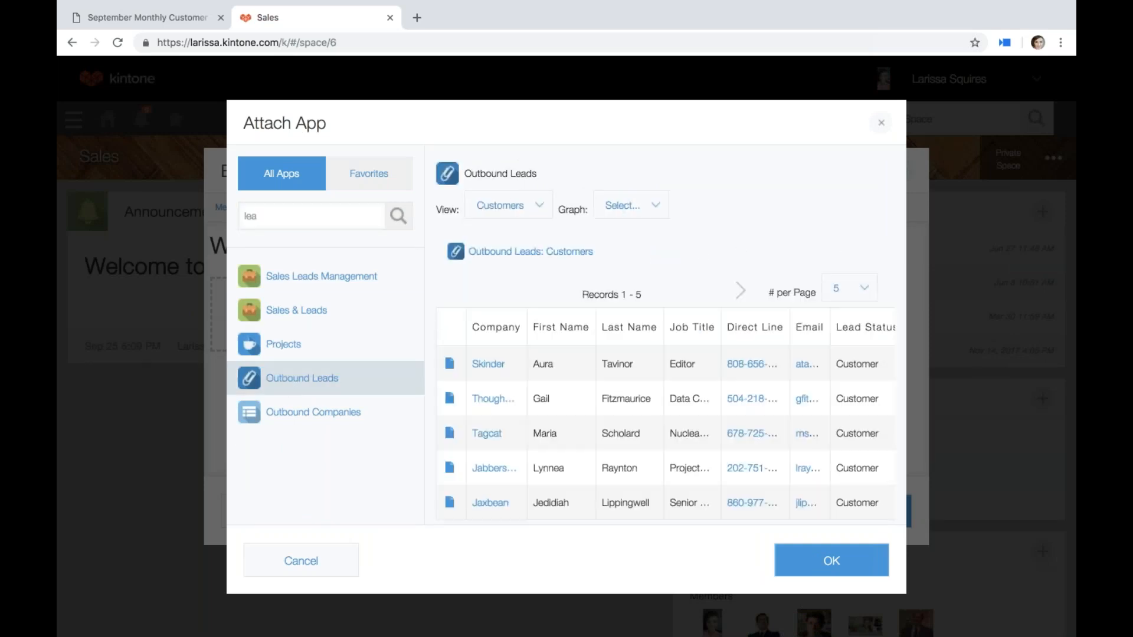
pyautogui.click(865, 289)
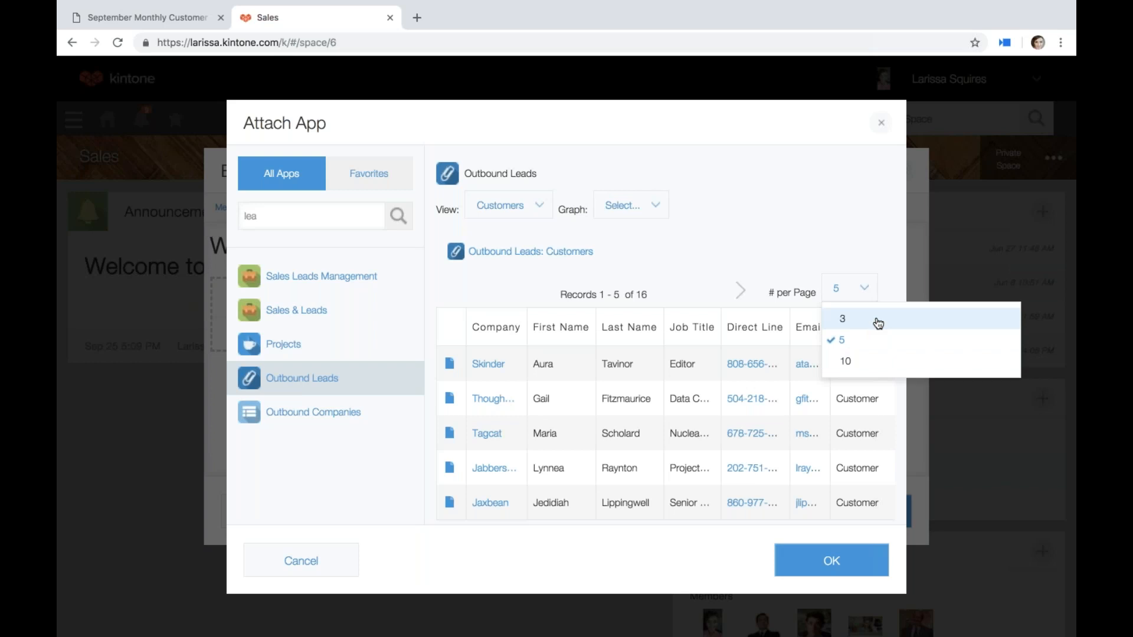
pyautogui.click(826, 255)
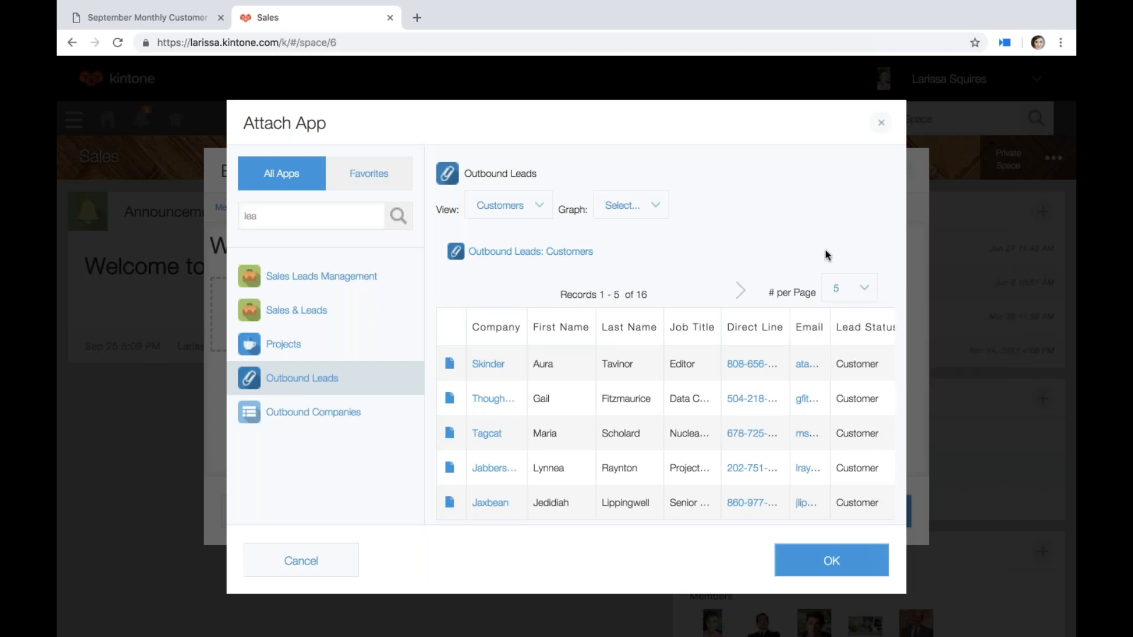
pyautogui.click(820, 567)
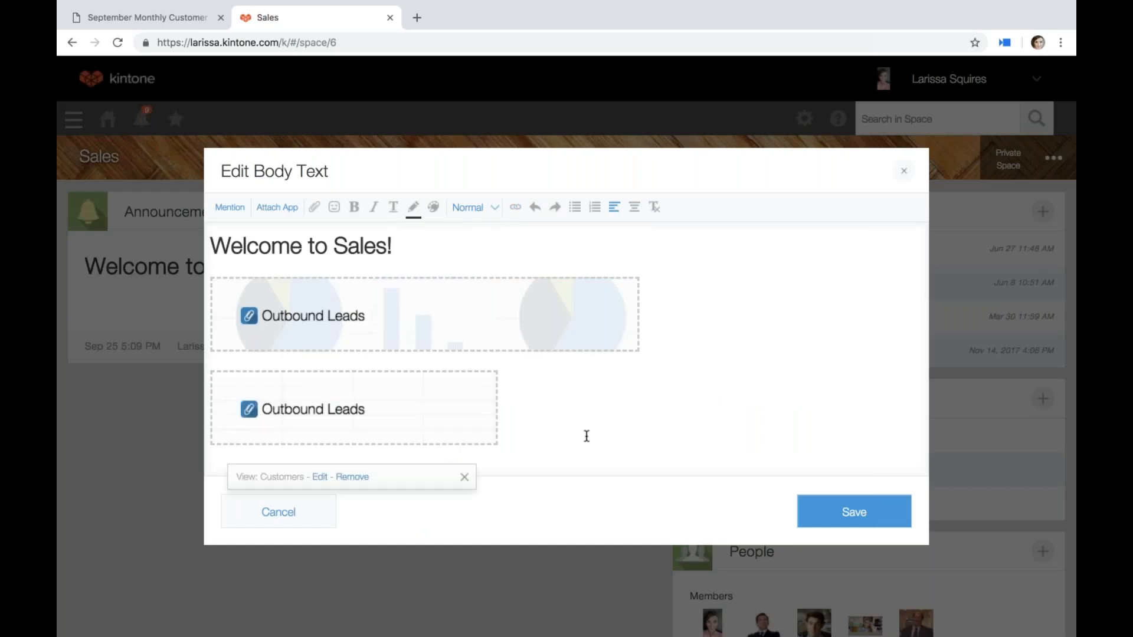
pyautogui.click(848, 516)
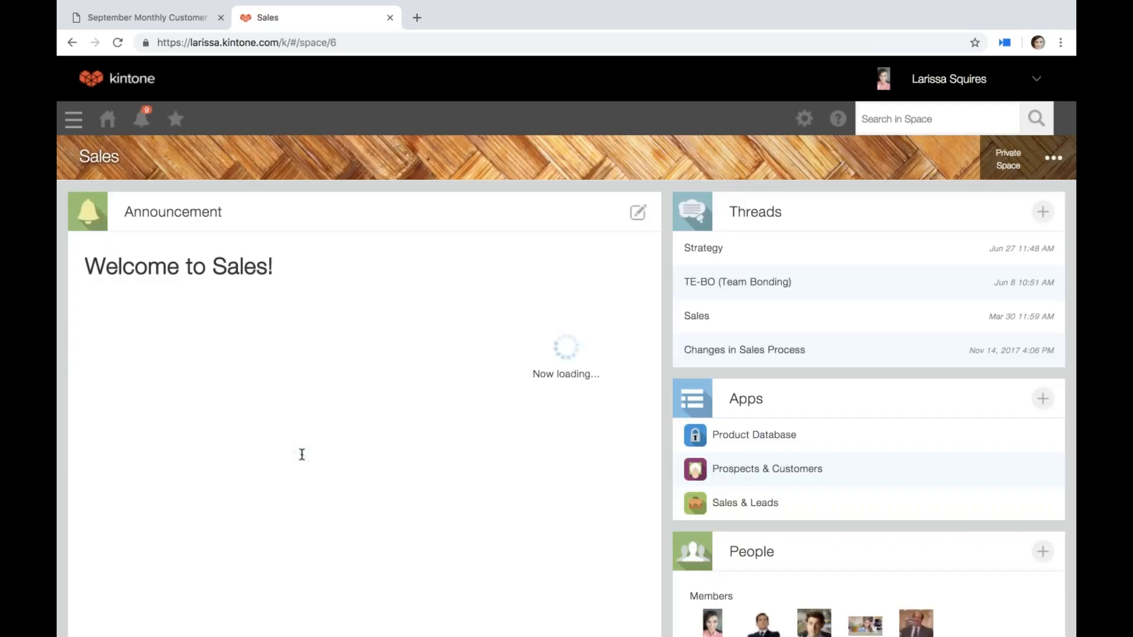
# Step: Review the pie chart in the saved announcement and page through the Customers list, returning to its first records
pyautogui.scroll(-2, 302, 455)
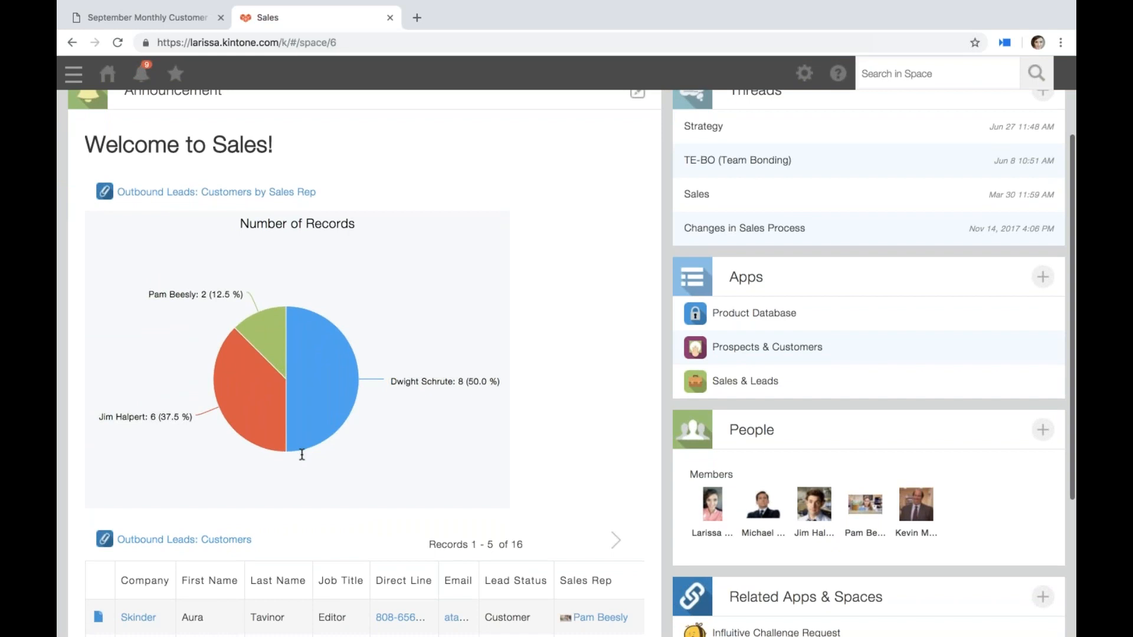
pyautogui.scroll(-1, 301, 454)
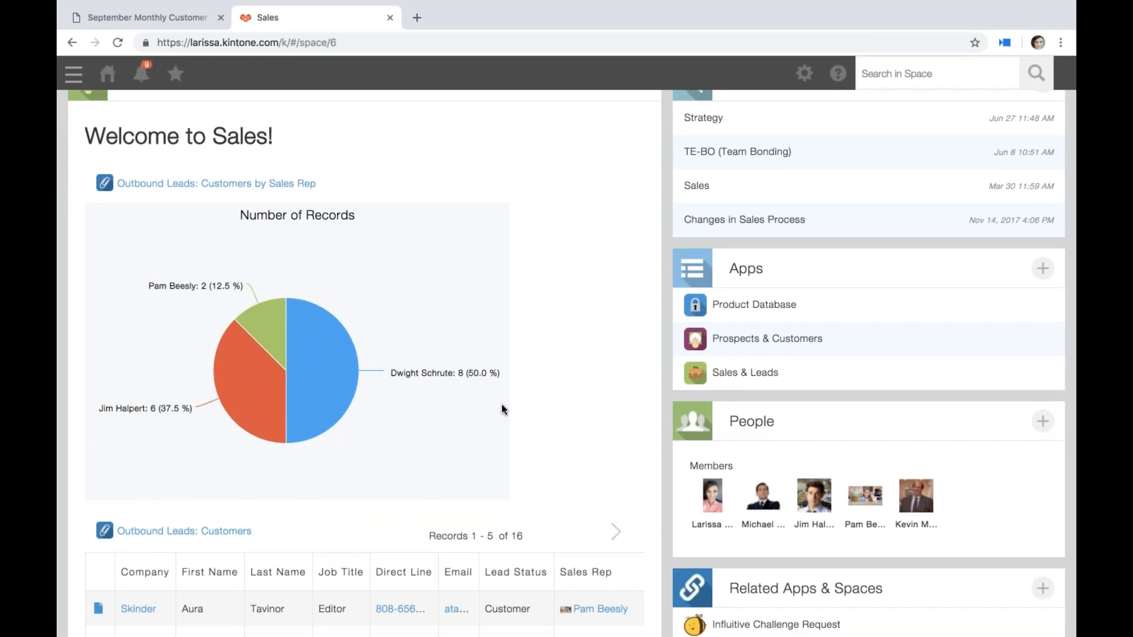
pyautogui.scroll(-1, 562, 413)
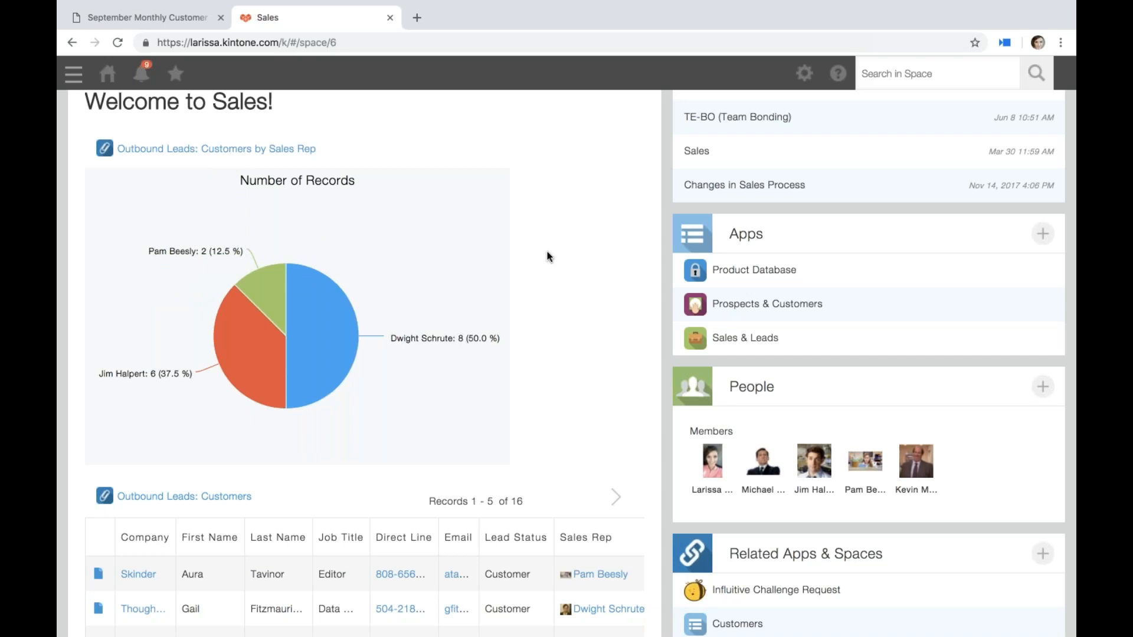
pyautogui.scroll(1, 547, 256)
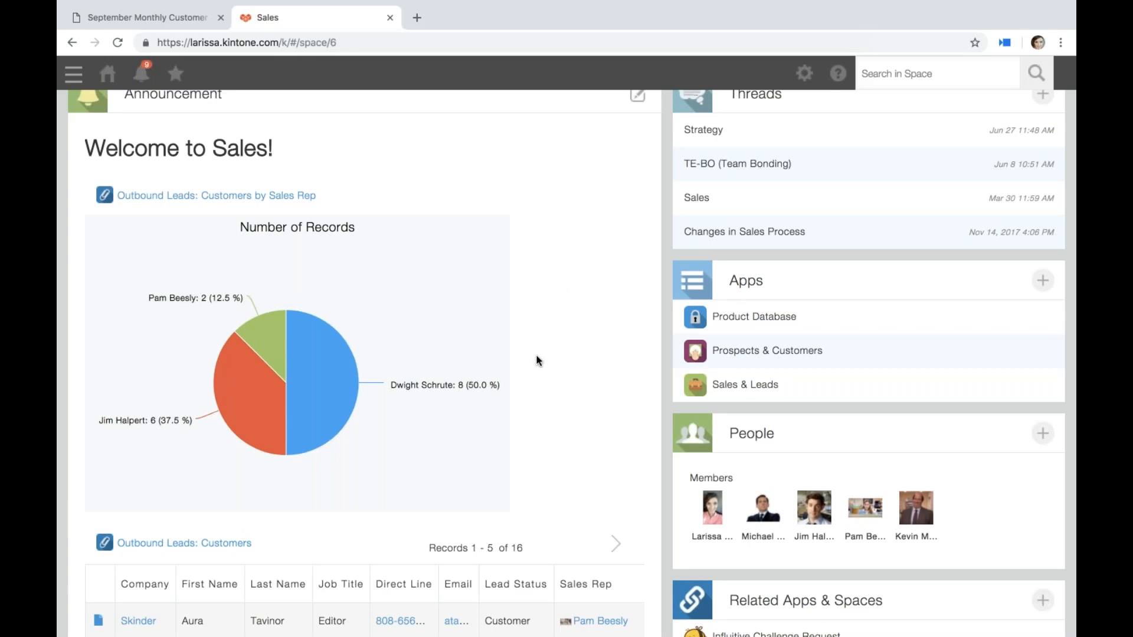
pyautogui.scroll(-5, 555, 347)
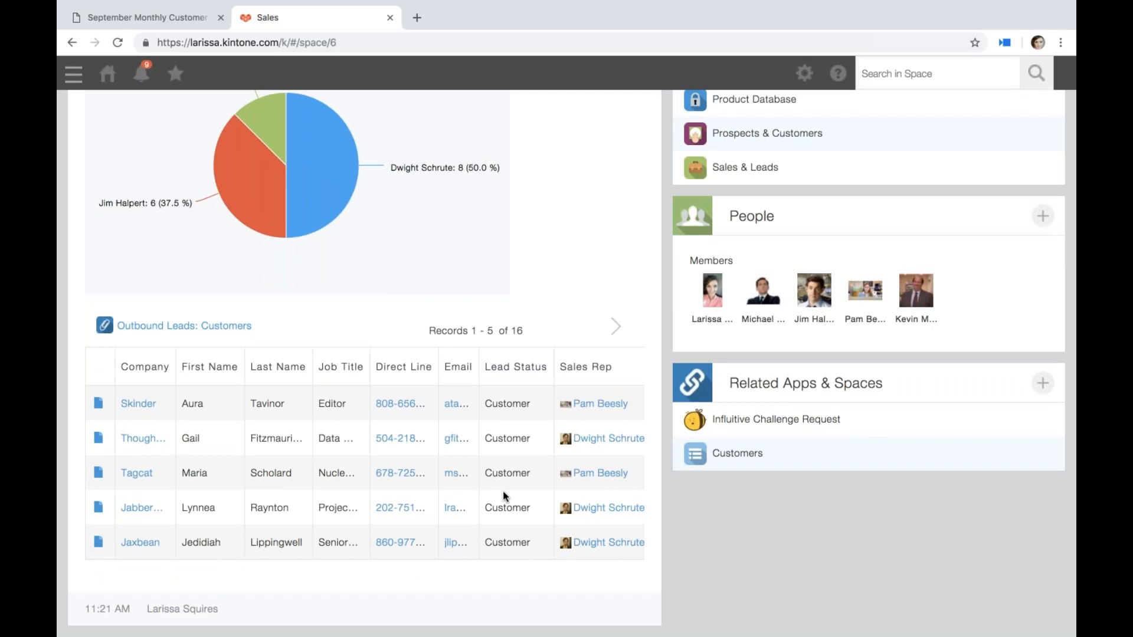
pyautogui.click(617, 328)
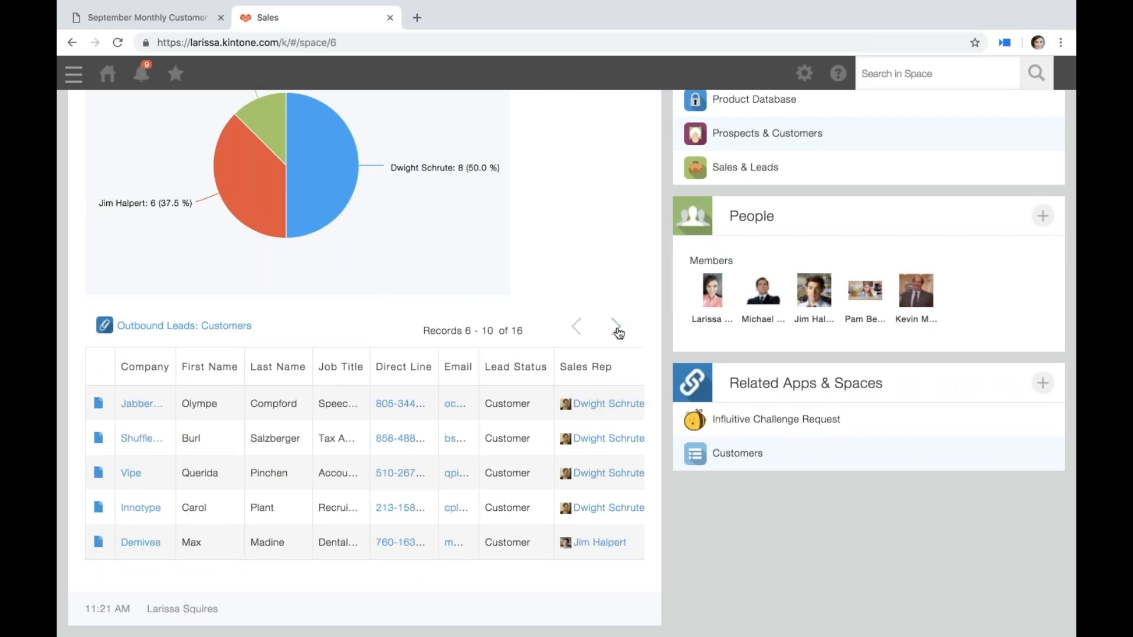
pyautogui.click(616, 329)
pyautogui.click(578, 329)
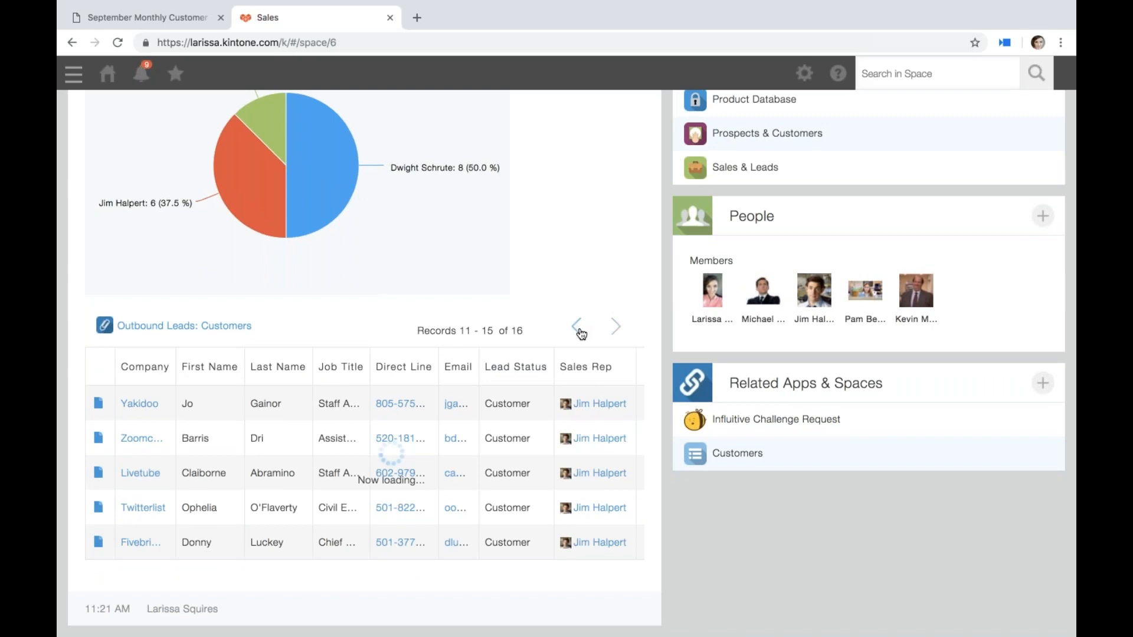
pyautogui.click(578, 329)
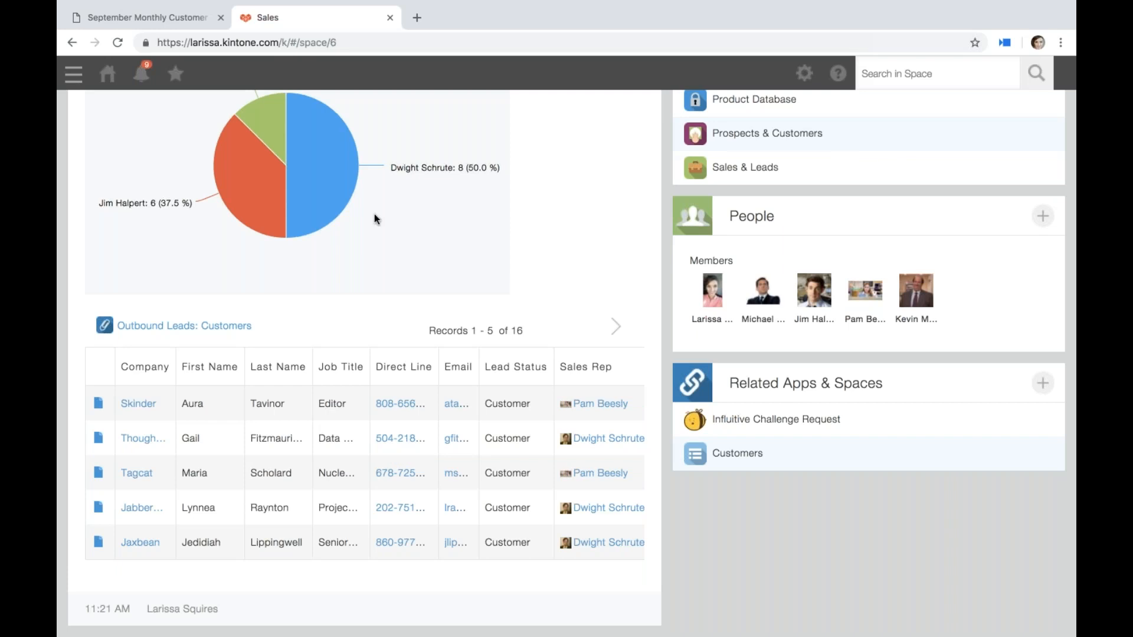
# Step: Switch to the September Monthly Customer Training Deck PDF and go to the Time for Questions slide
pyautogui.click(198, 23)
pyautogui.scroll(-3, 567, 354)
pyautogui.scroll(-3, 566, 363)
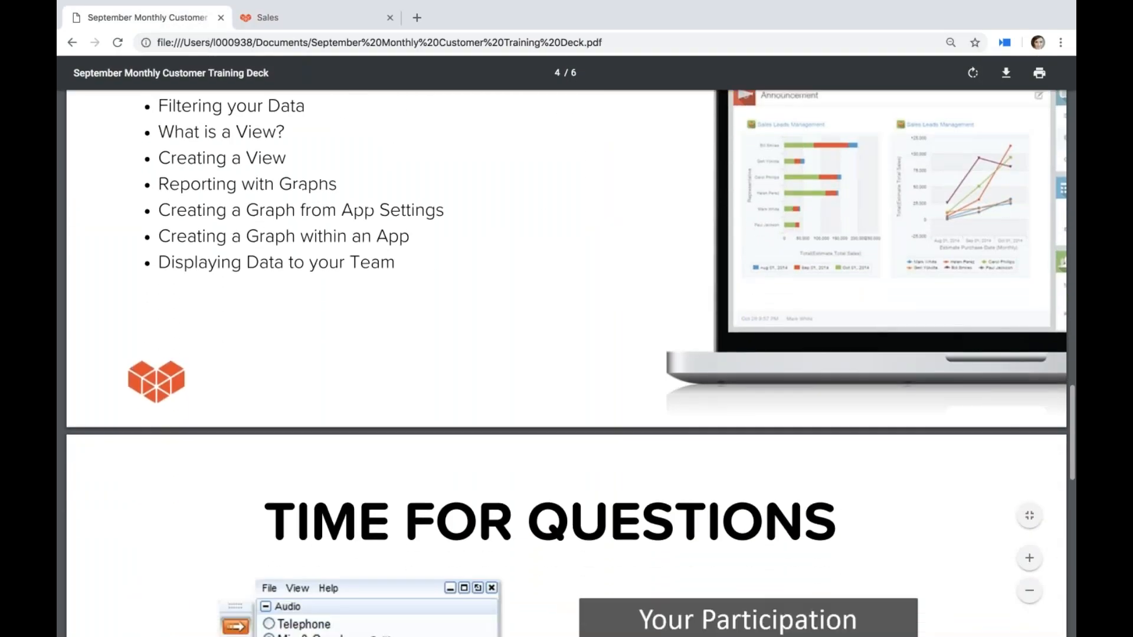
pyautogui.scroll(-5, 187, 236)
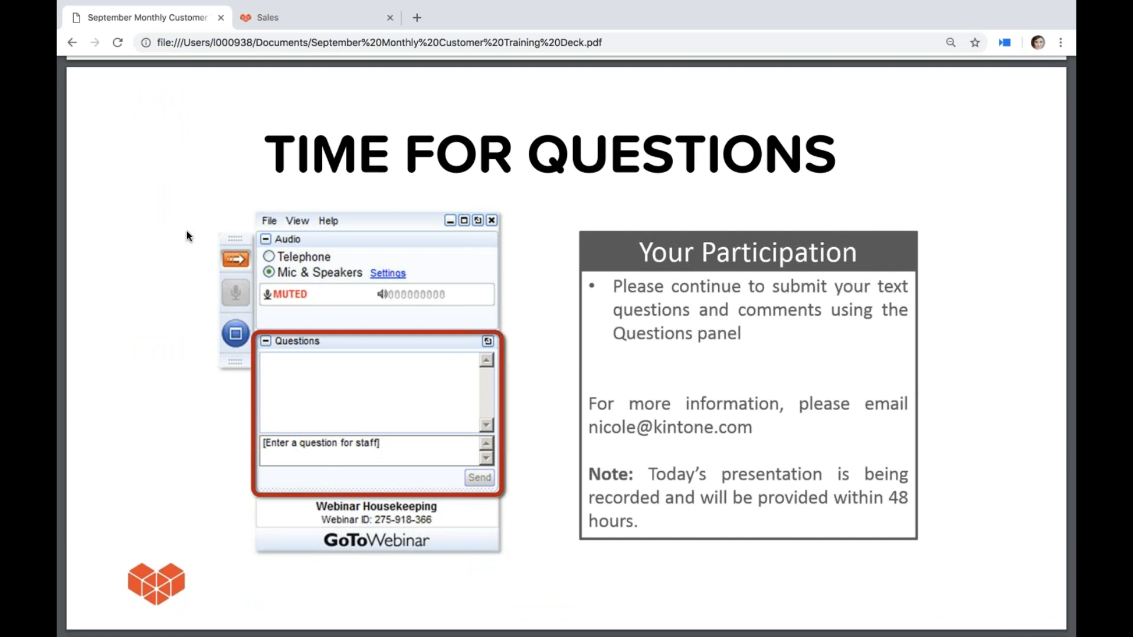
pyautogui.moveTo(953, 123)
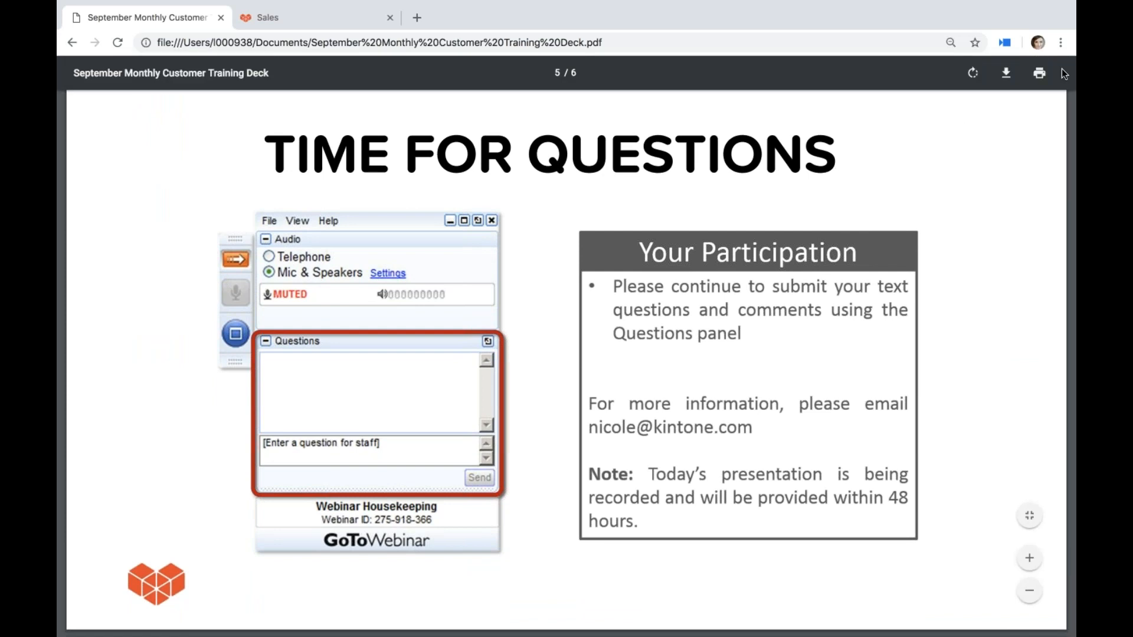
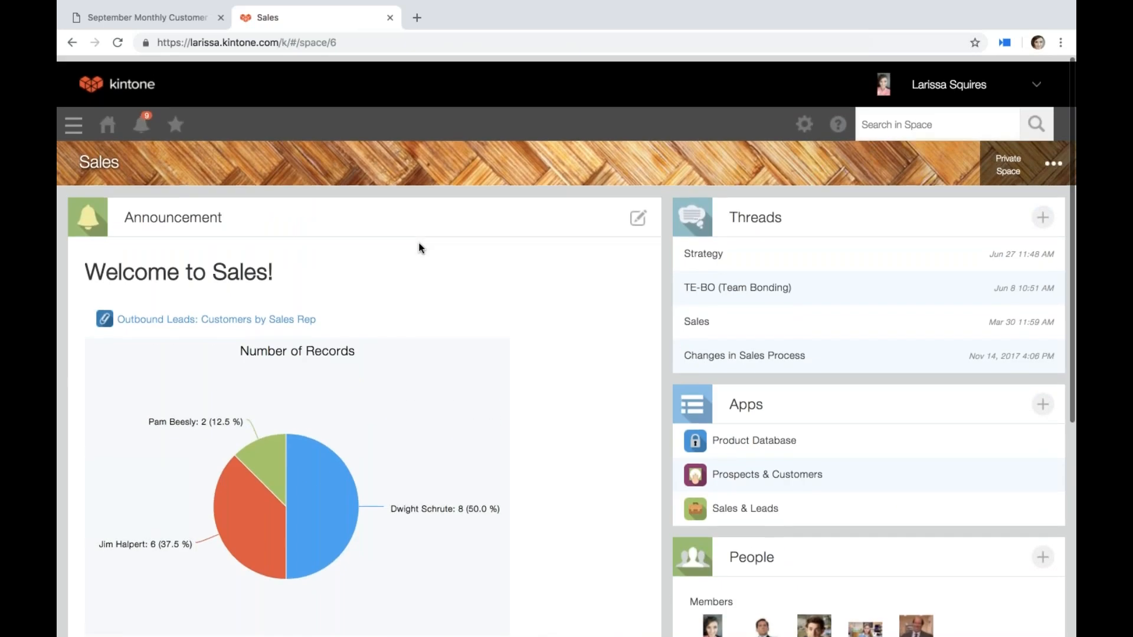
# Step: Search for "lead" from the Sales space, open the Outbound Leads app and display its Lead Status graph
pyautogui.click(920, 119)
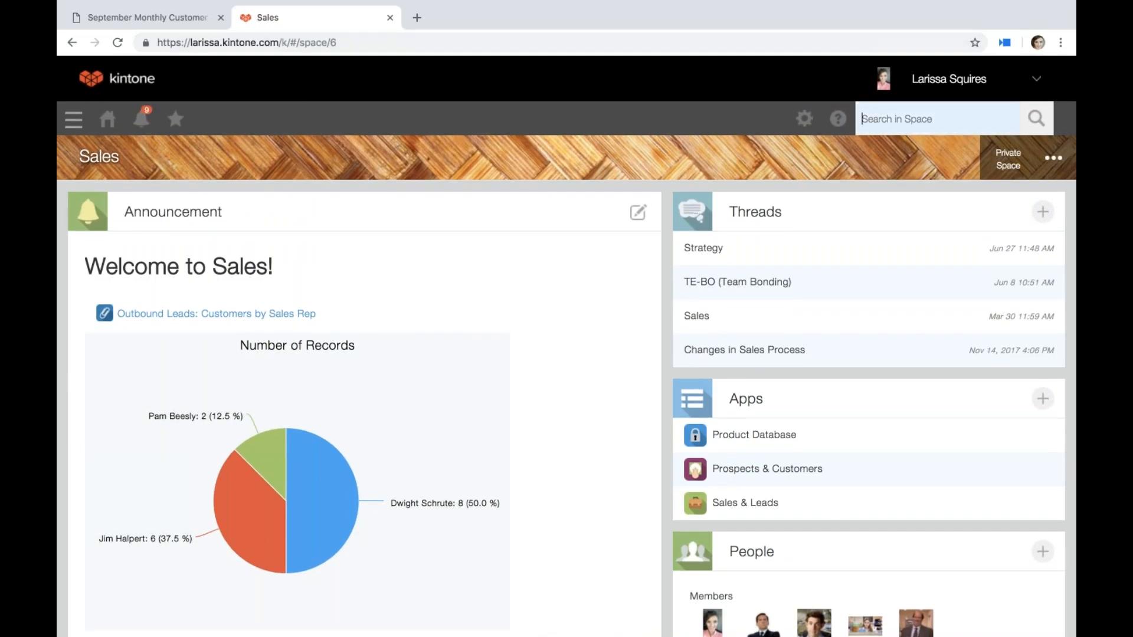
pyautogui.write('lead')
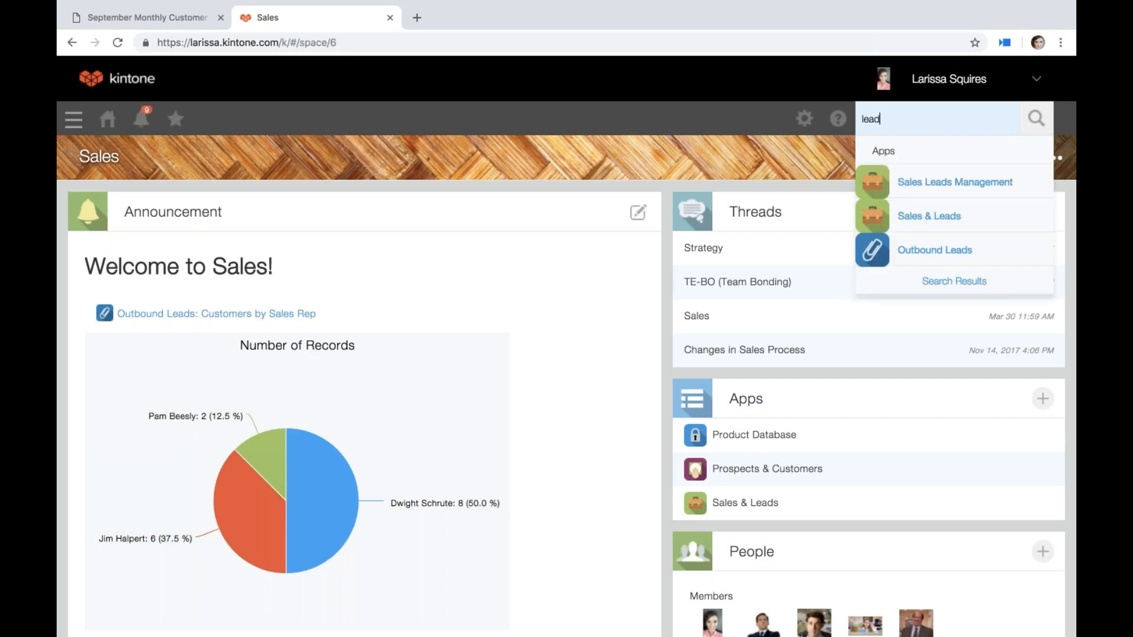
pyautogui.click(931, 251)
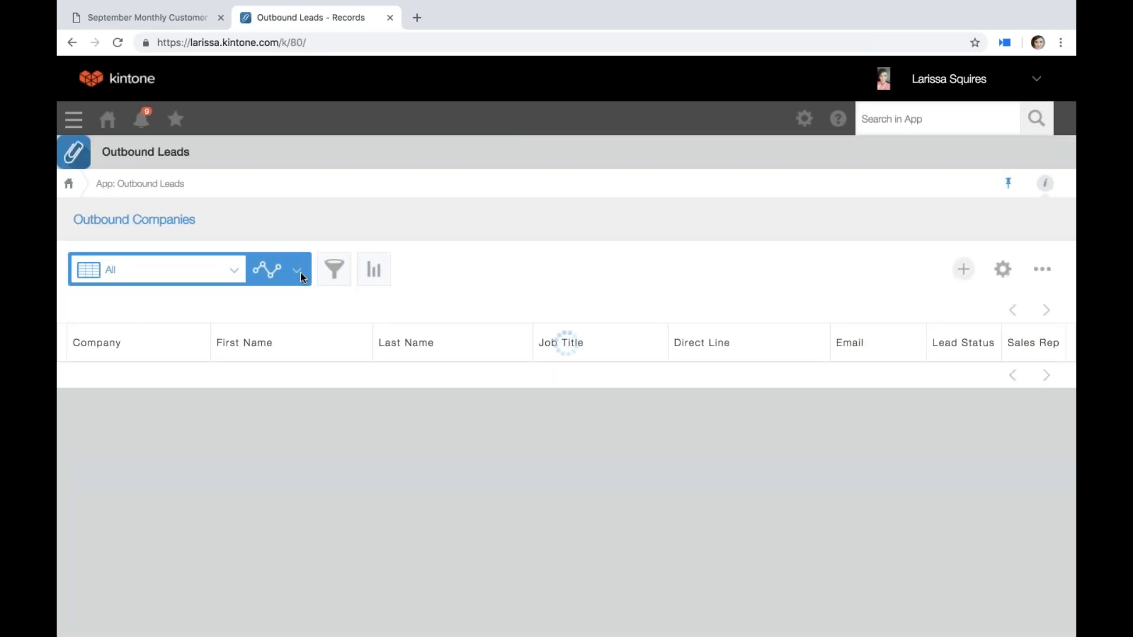
pyautogui.click(300, 273)
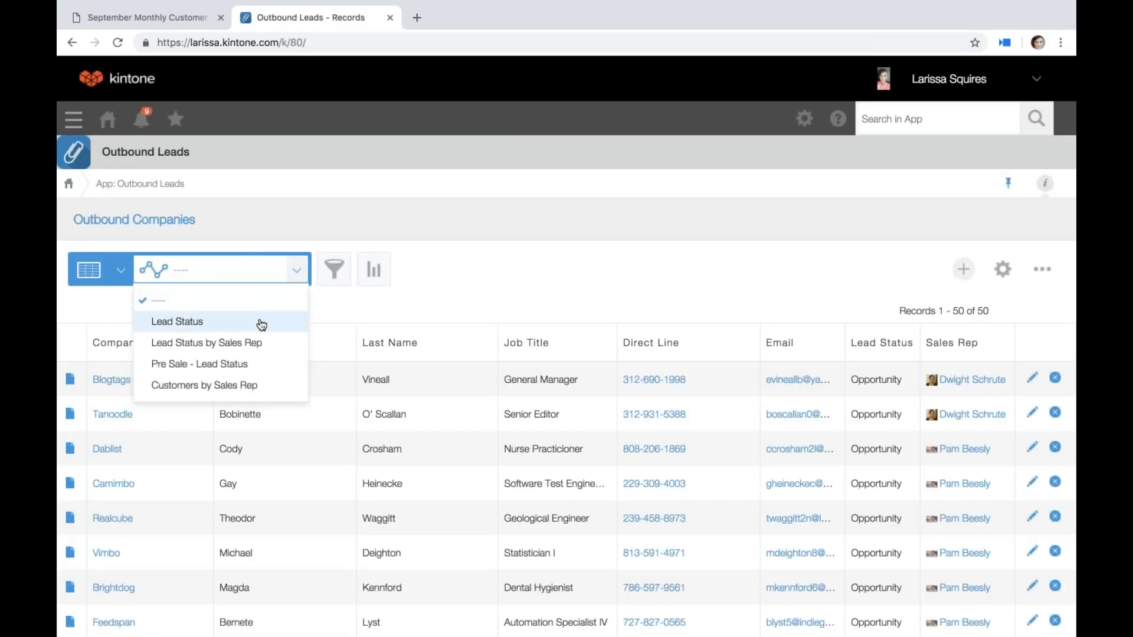
pyautogui.click(261, 323)
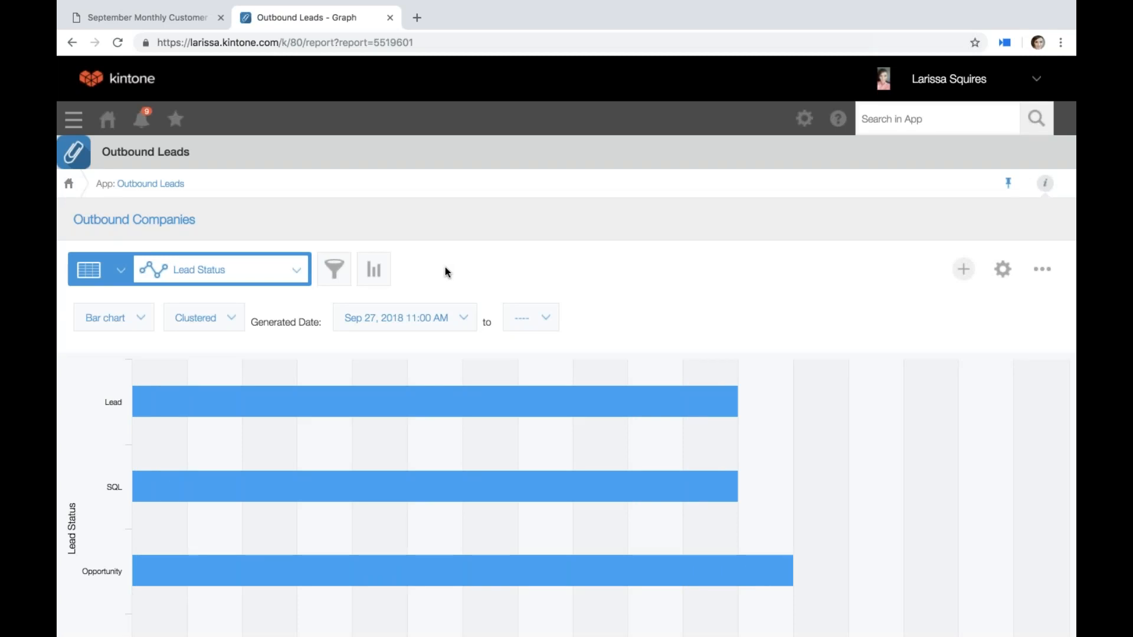
# Step: Display the Lead Status graph for the generated dates Sep 27, 2018 10:00 AM to Sep 27, 2018 7:00 AM
pyautogui.click(263, 274)
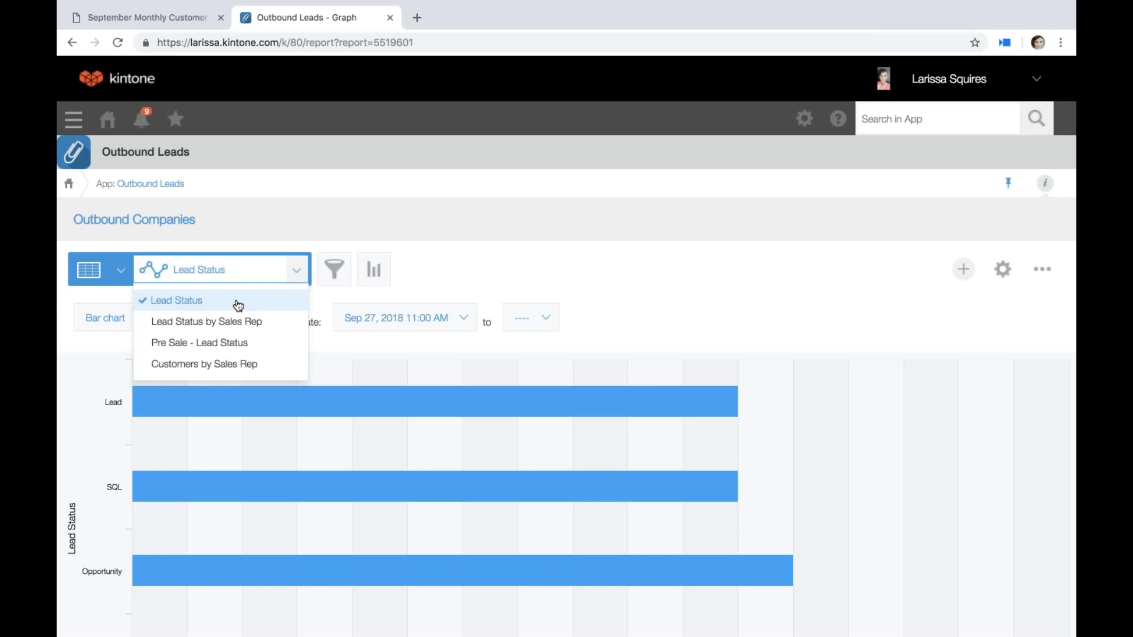
pyautogui.click(238, 305)
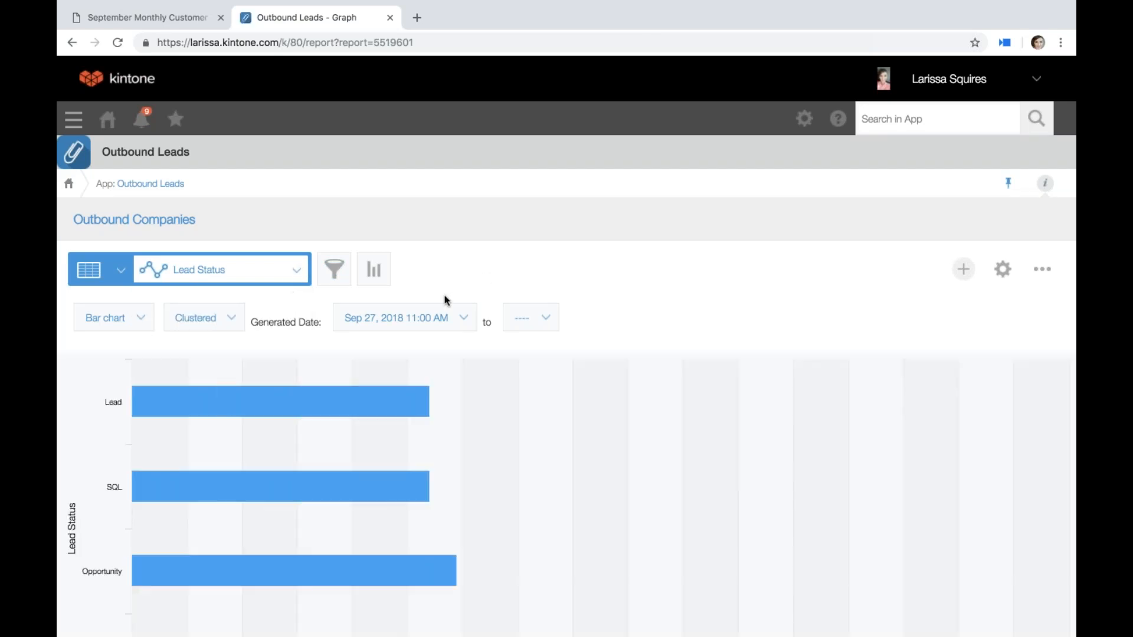
pyautogui.click(432, 317)
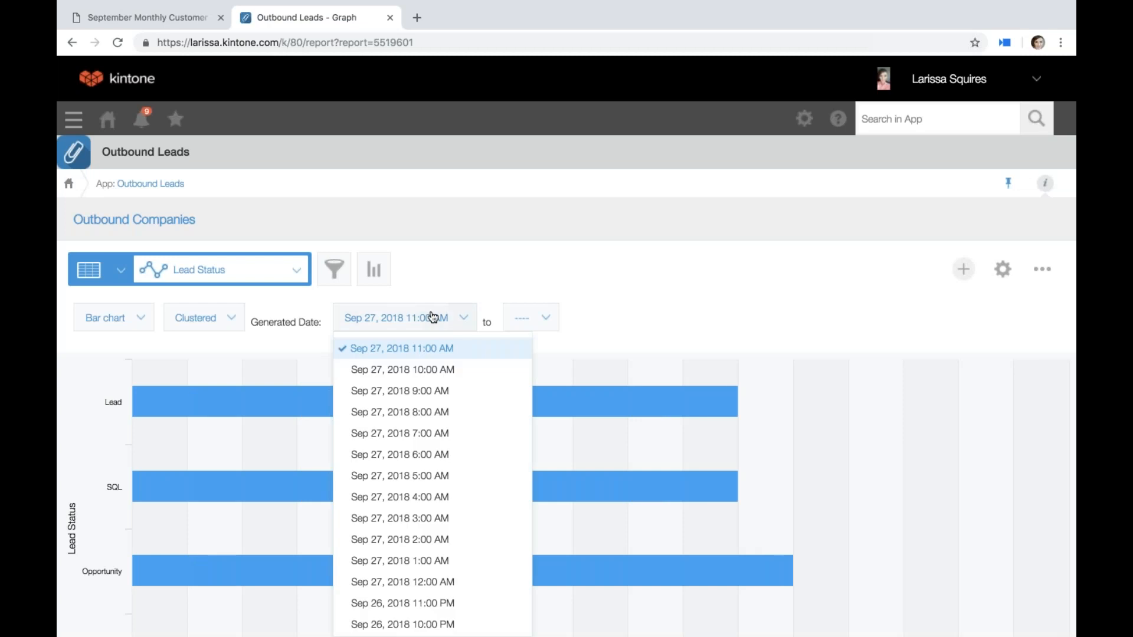
pyautogui.click(478, 371)
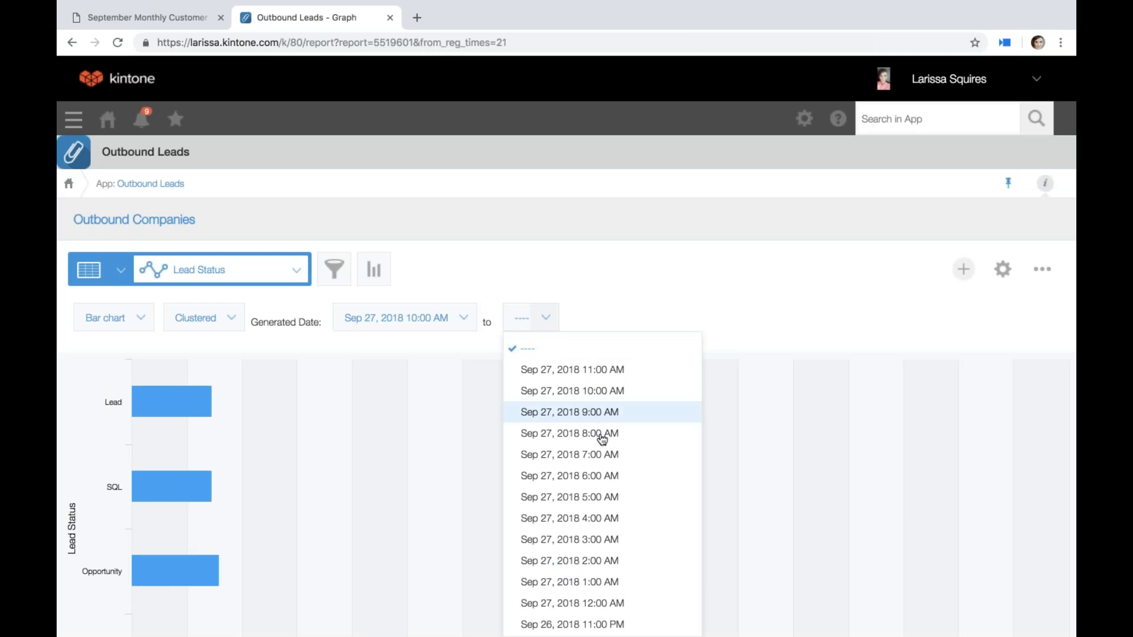
pyautogui.click(608, 456)
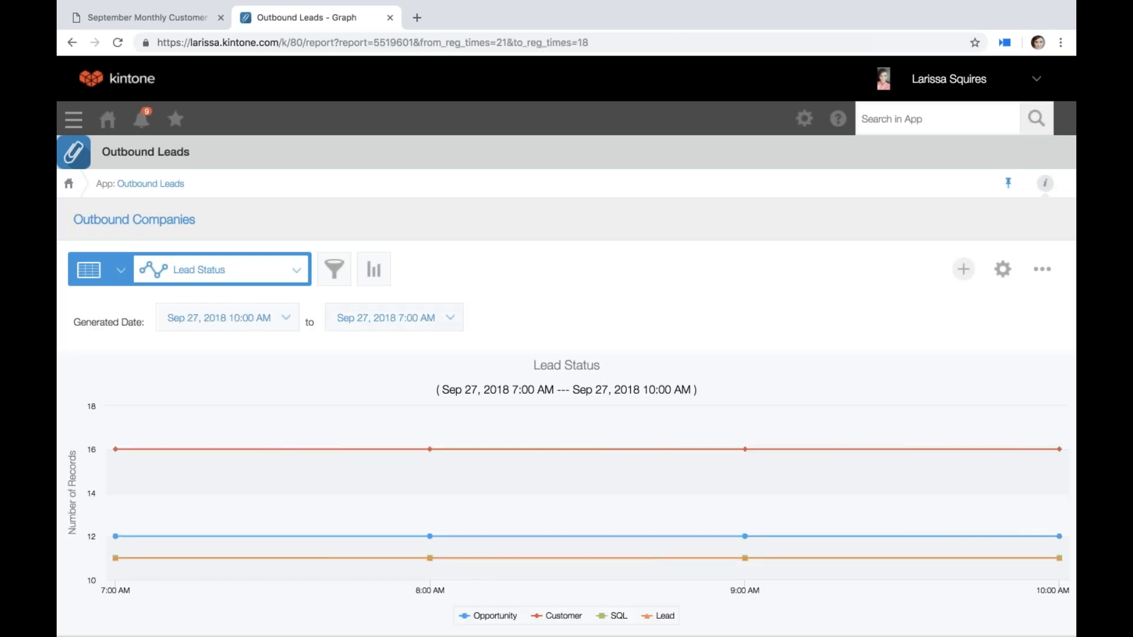
pyautogui.click(435, 319)
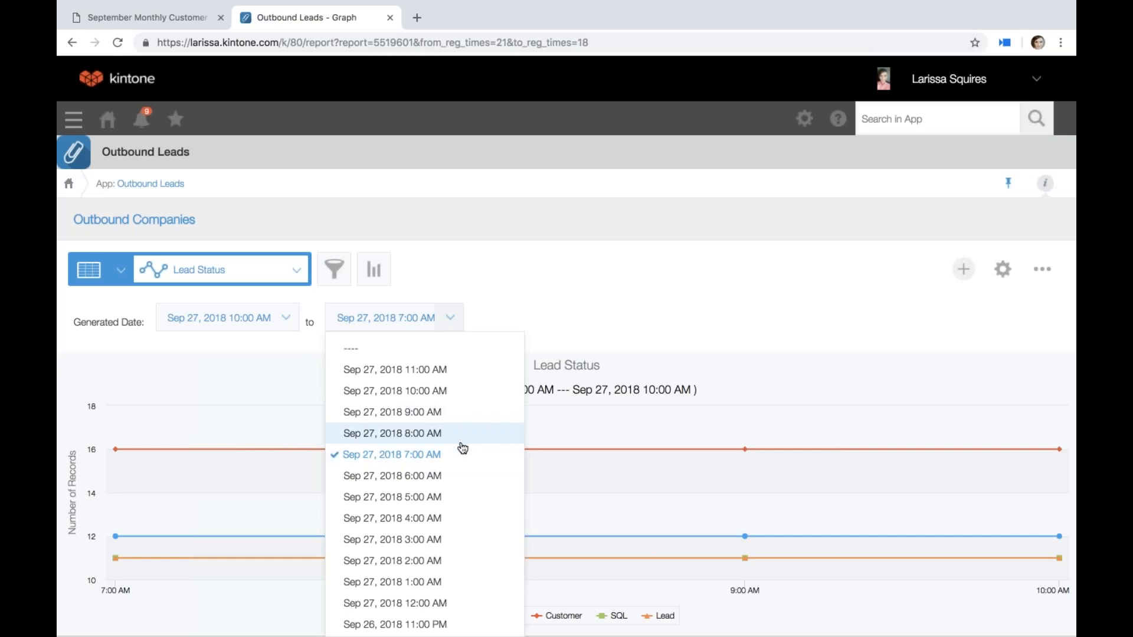
pyautogui.click(453, 260)
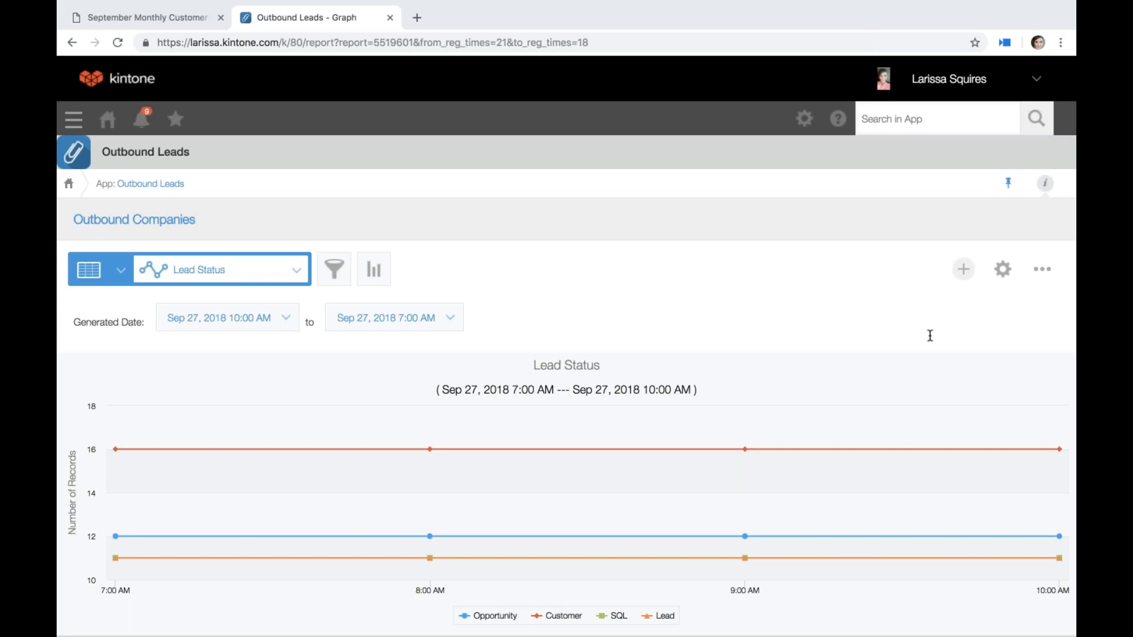
pyautogui.click(117, 269)
pyautogui.click(117, 269)
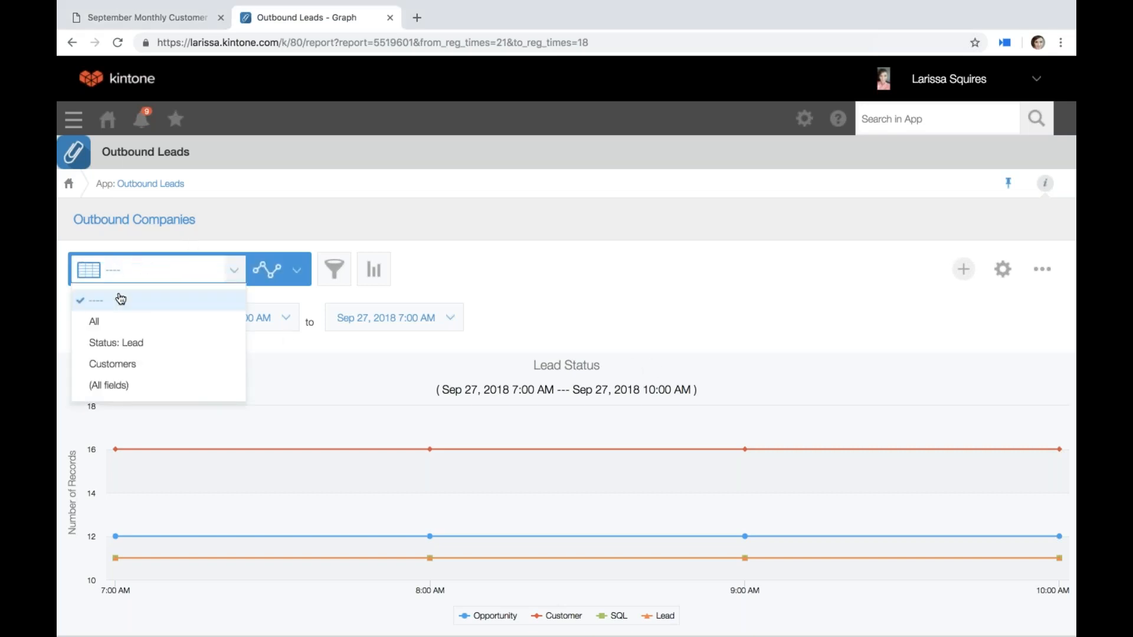
pyautogui.click(125, 343)
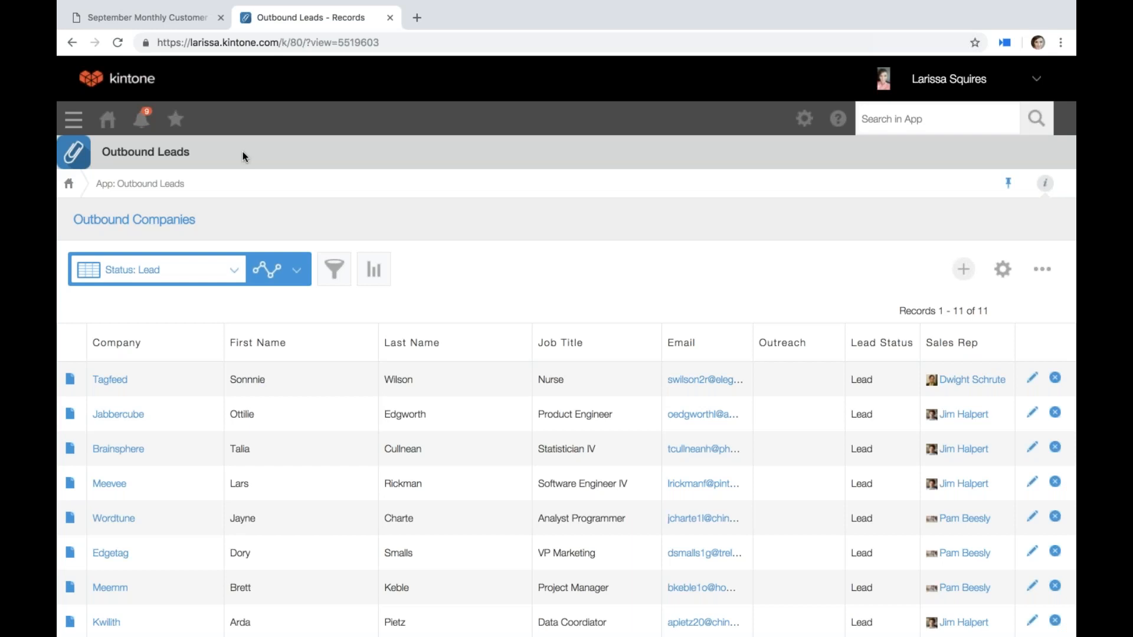
pyautogui.click(180, 123)
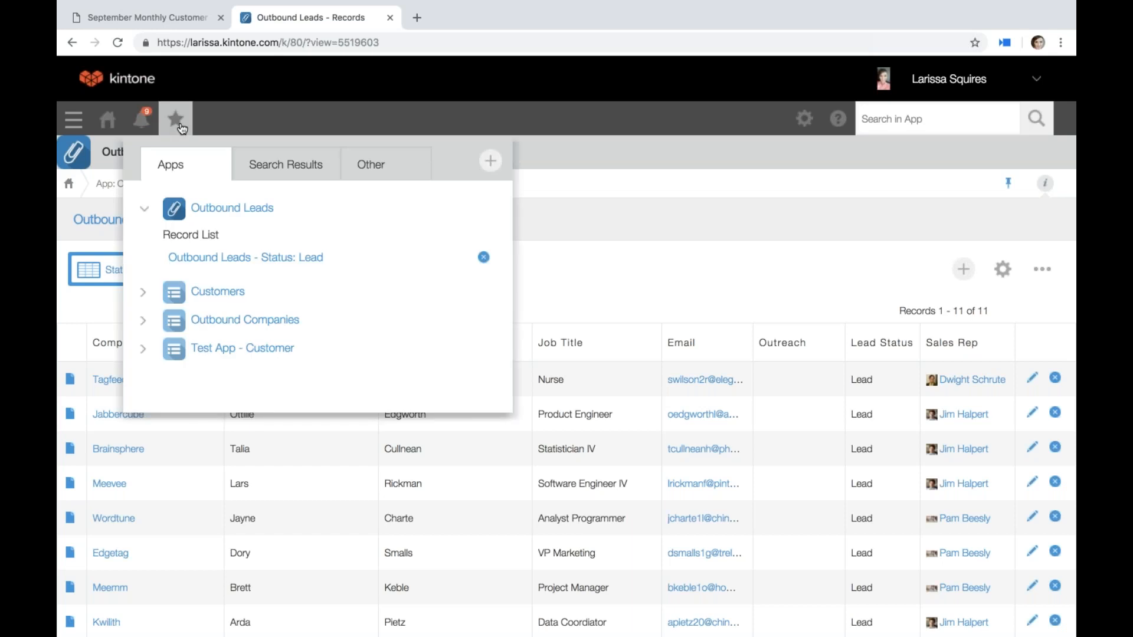
pyautogui.click(492, 159)
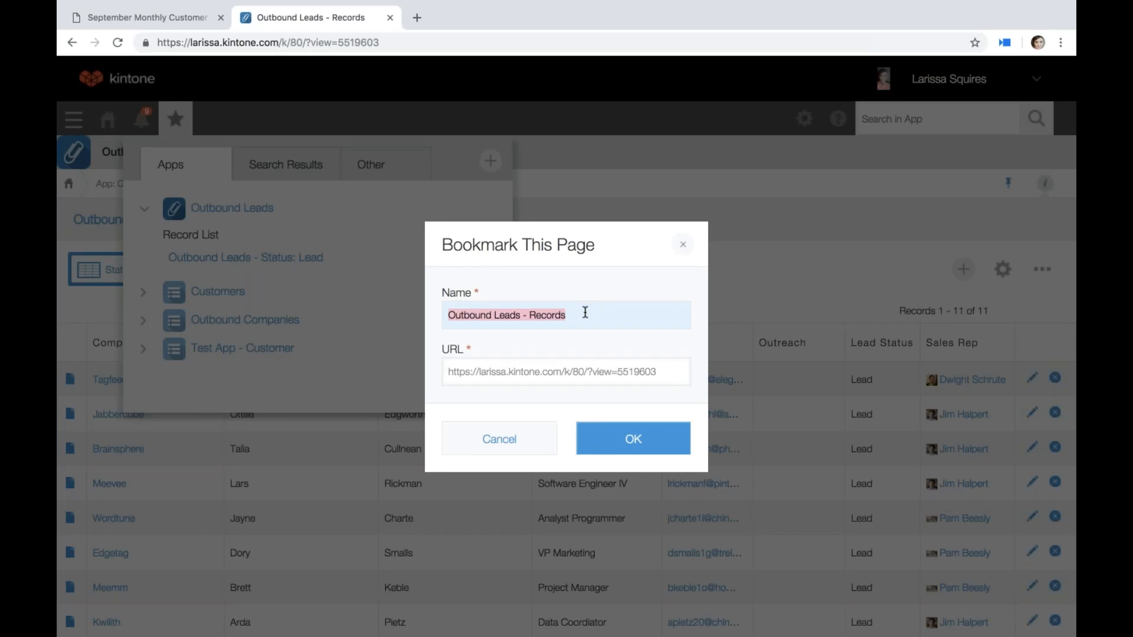
pyautogui.click(520, 437)
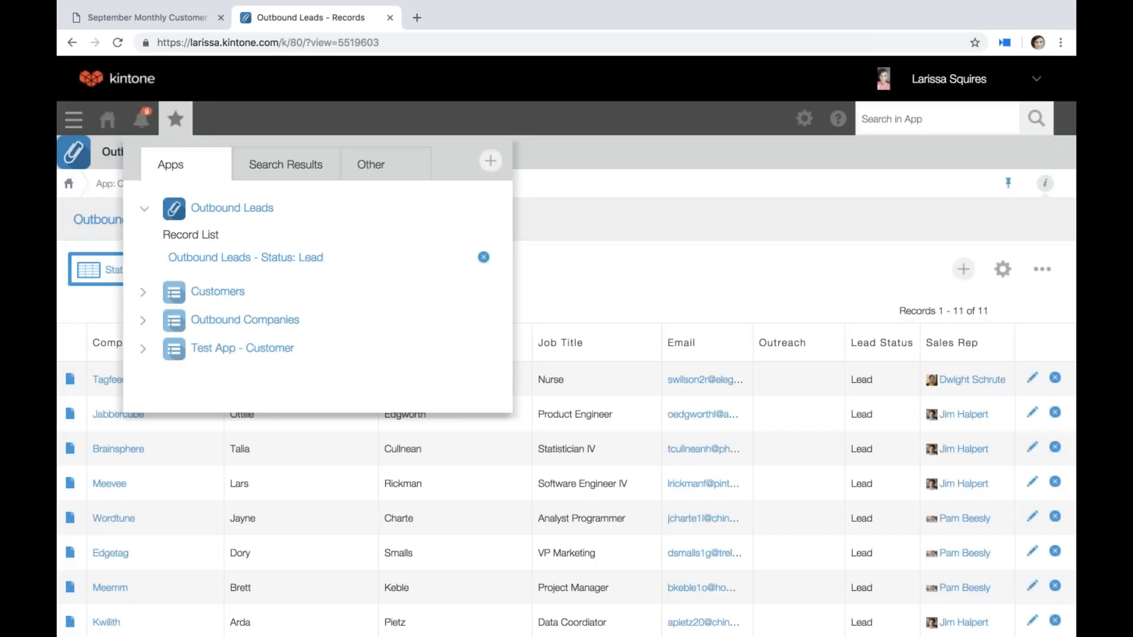
pyautogui.click(70, 331)
# Step: Switch the Outbound Leads app to its Customers view and bookmark the page as "Outbound Leads - Customers"
pyautogui.click(211, 263)
pyautogui.click(133, 343)
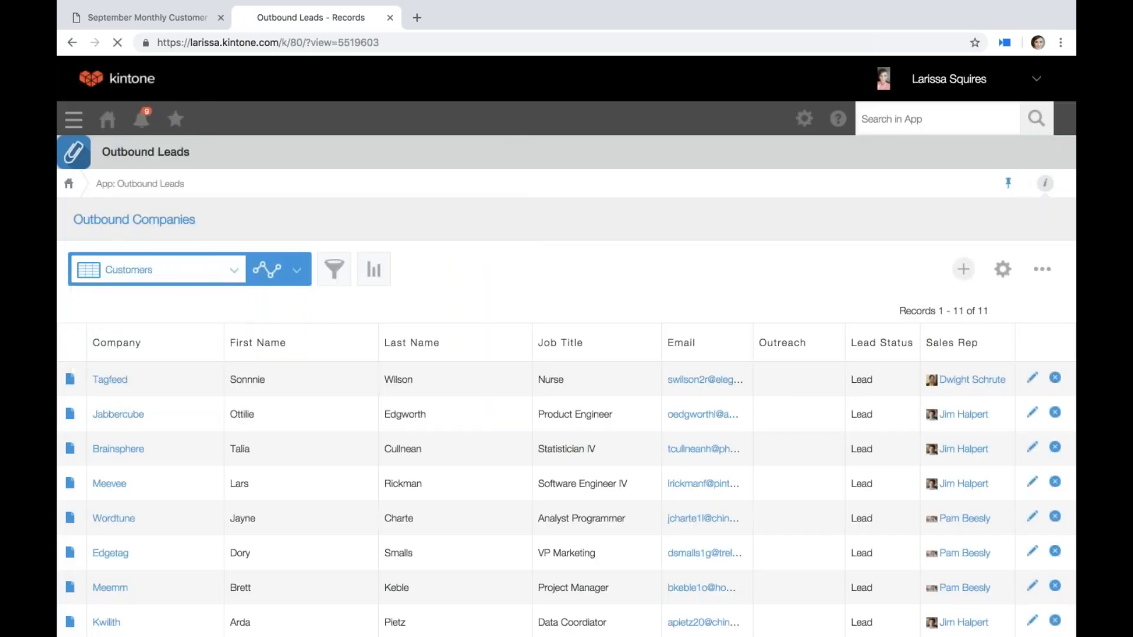
pyautogui.click(175, 120)
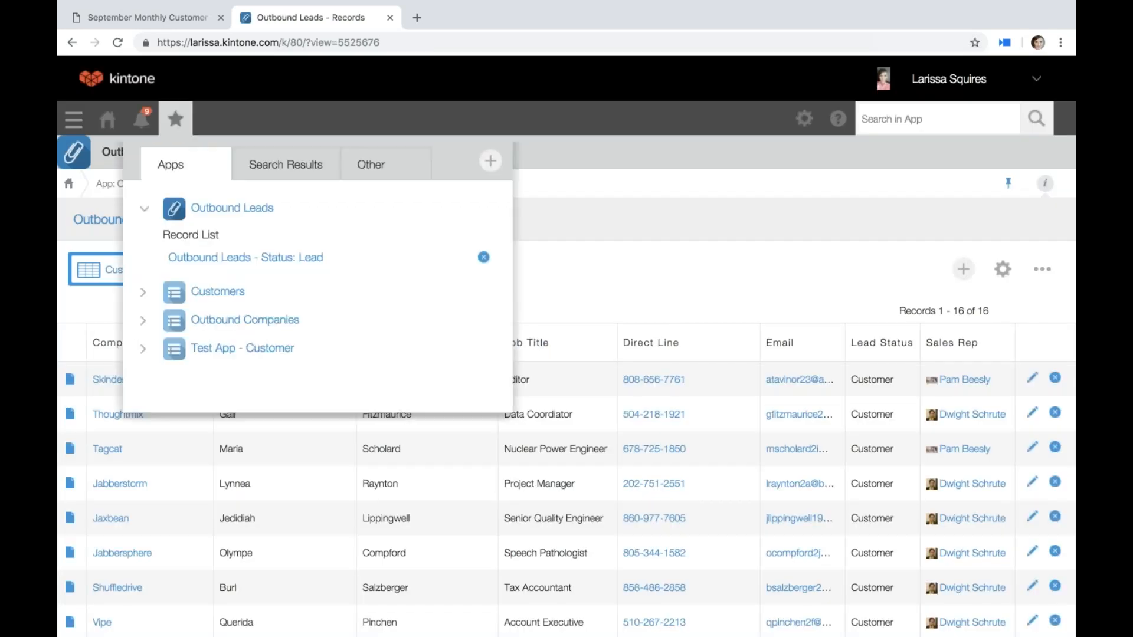
pyautogui.click(490, 160)
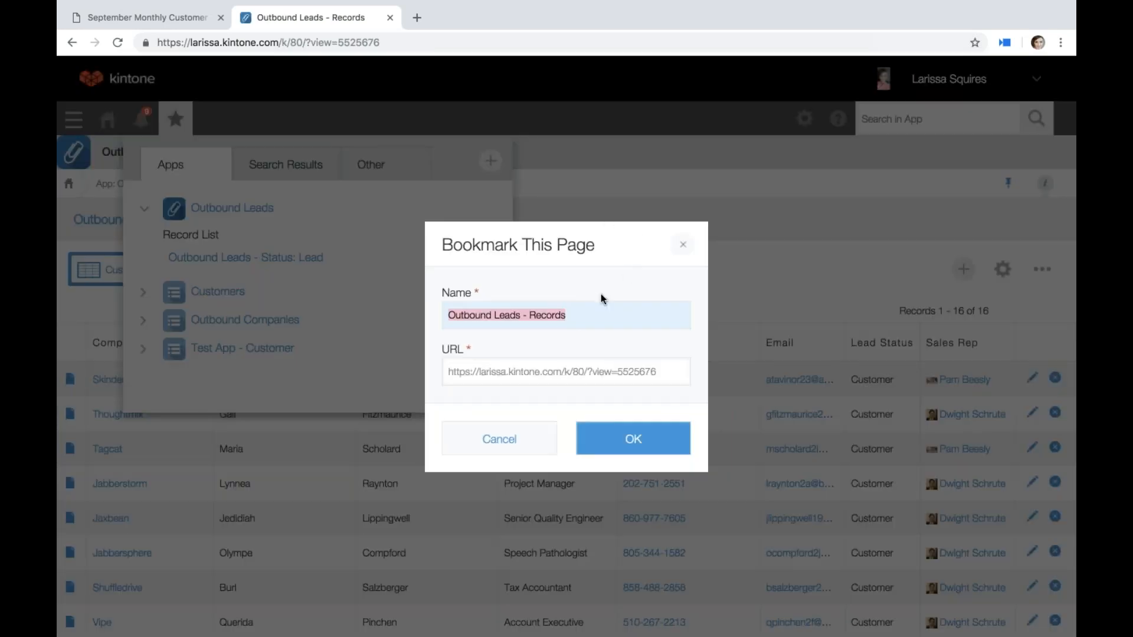
pyautogui.click(582, 319)
pyautogui.moveTo(579, 316); pyautogui.dragTo(527, 316)
pyautogui.write('C')
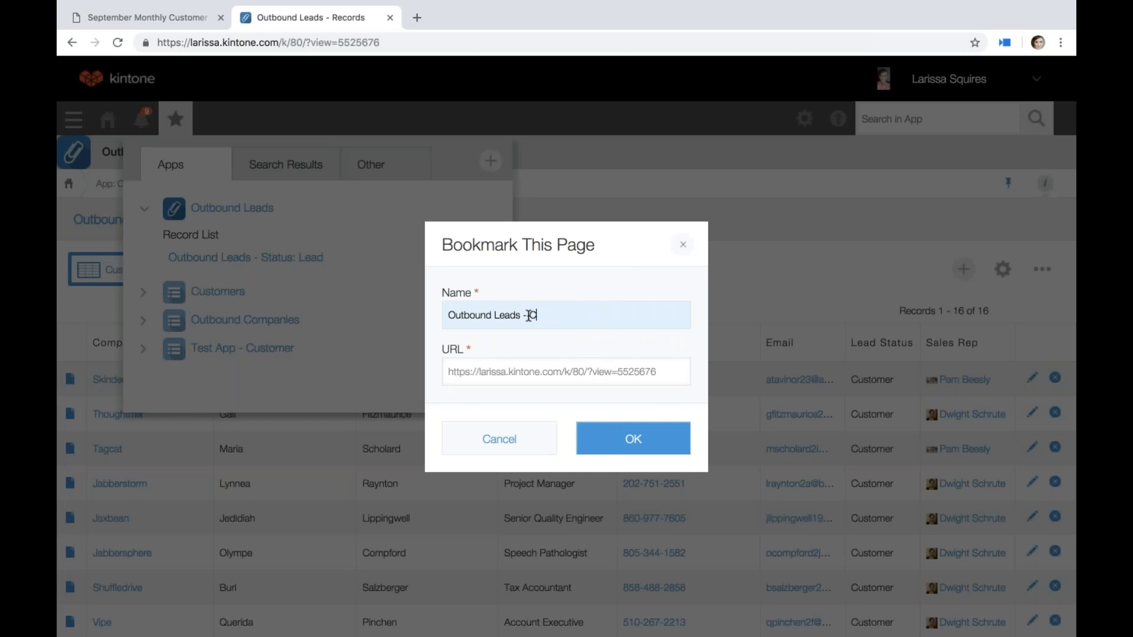
pyautogui.write('ustomers')
pyautogui.click(614, 451)
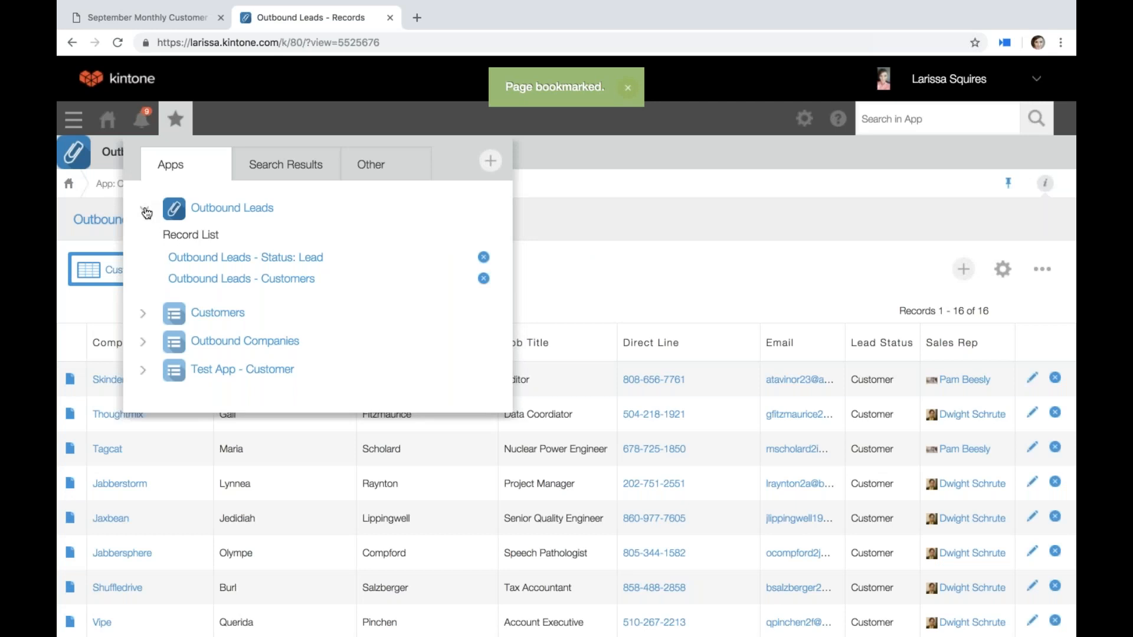
# Step: Review the bookmarked record lists under Outbound Leads by collapsing and expanding the group, and close the bookmarks
pyautogui.click(537, 273)
pyautogui.click(175, 121)
pyautogui.click(145, 210)
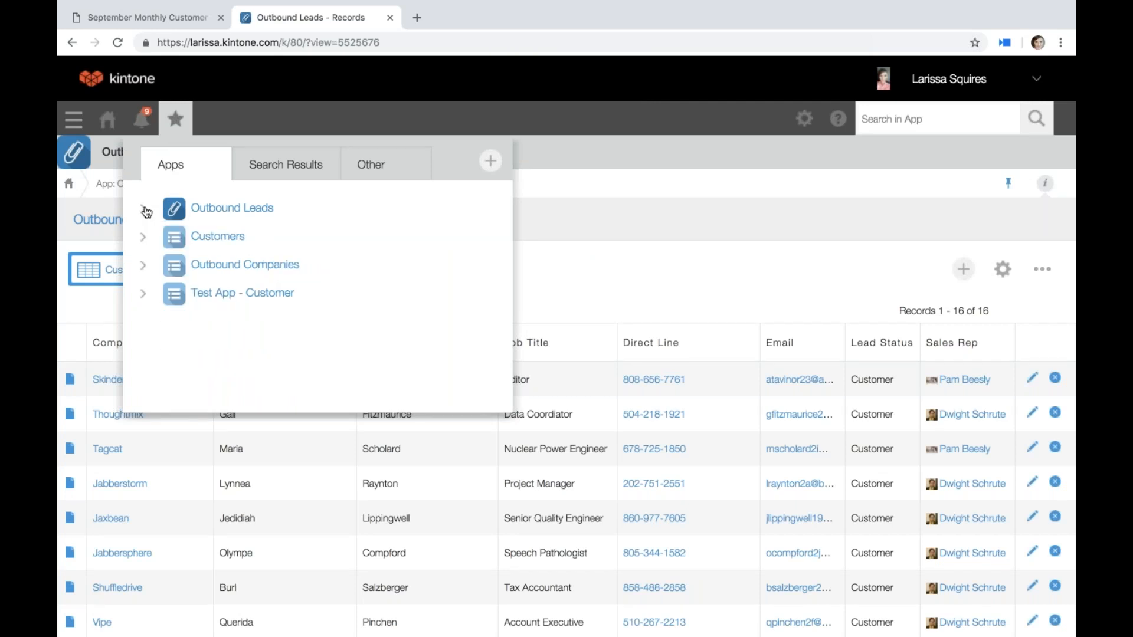
pyautogui.click(146, 212)
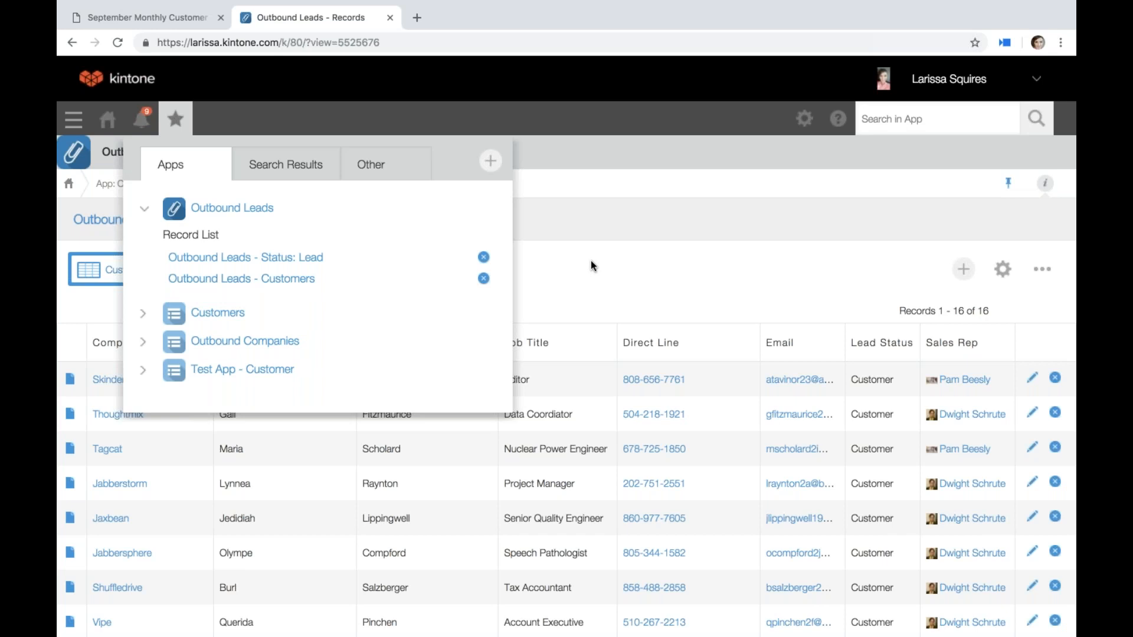
pyautogui.click(694, 239)
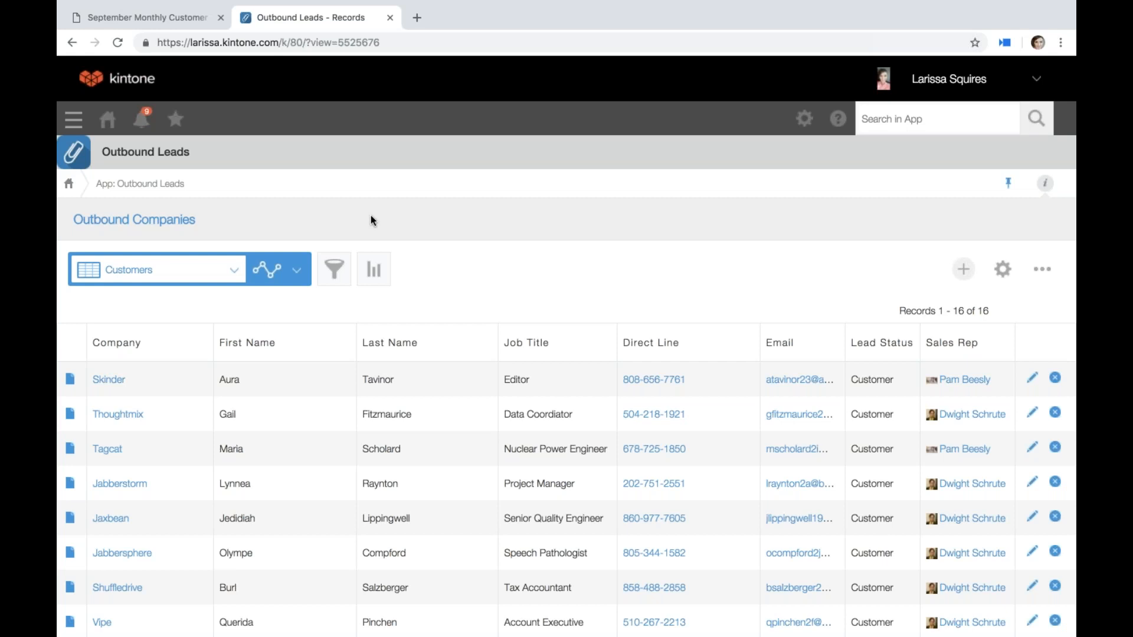
# Step: Switch to the September Monthly Customer Training Deck PDF and go to the closing Thank You slide
pyautogui.click(195, 17)
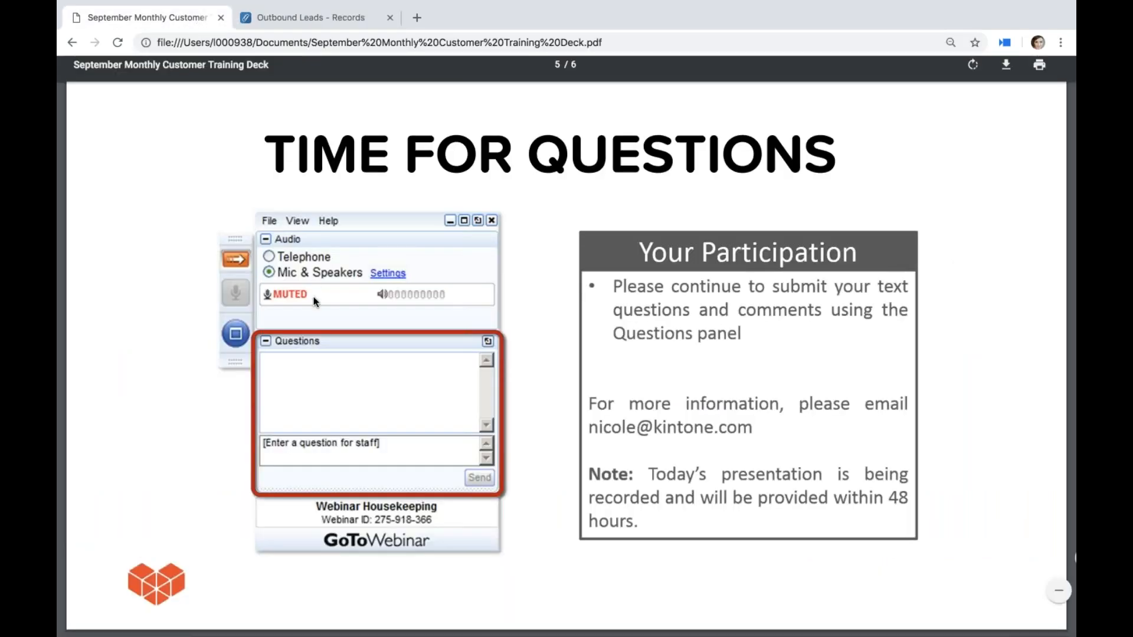
pyautogui.scroll(-4, 313, 301)
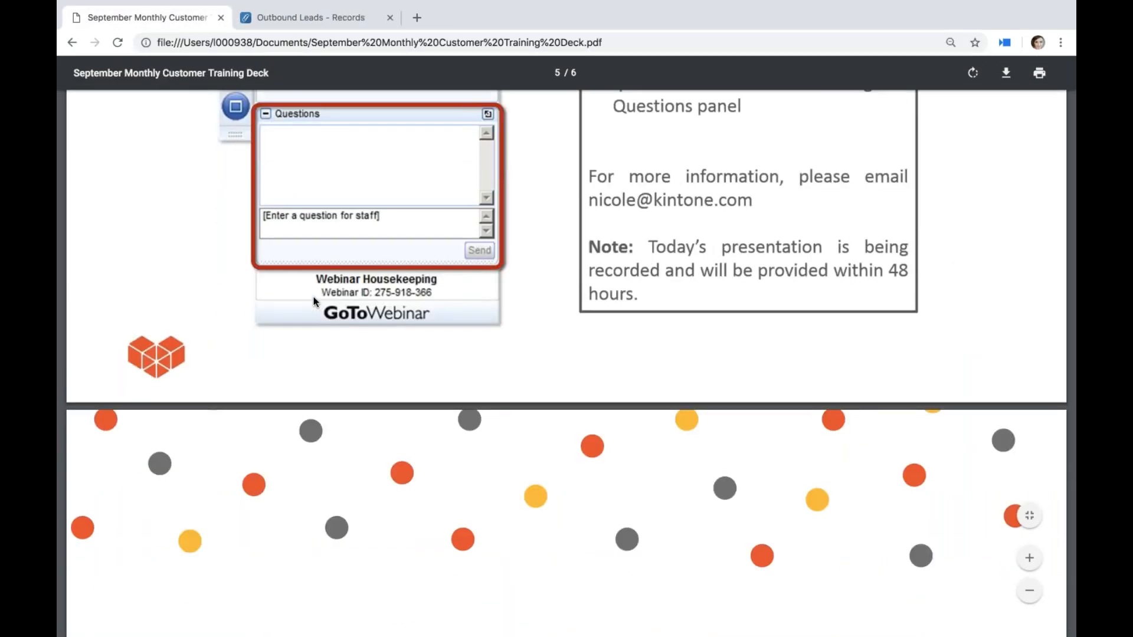
pyautogui.scroll(-5, 314, 301)
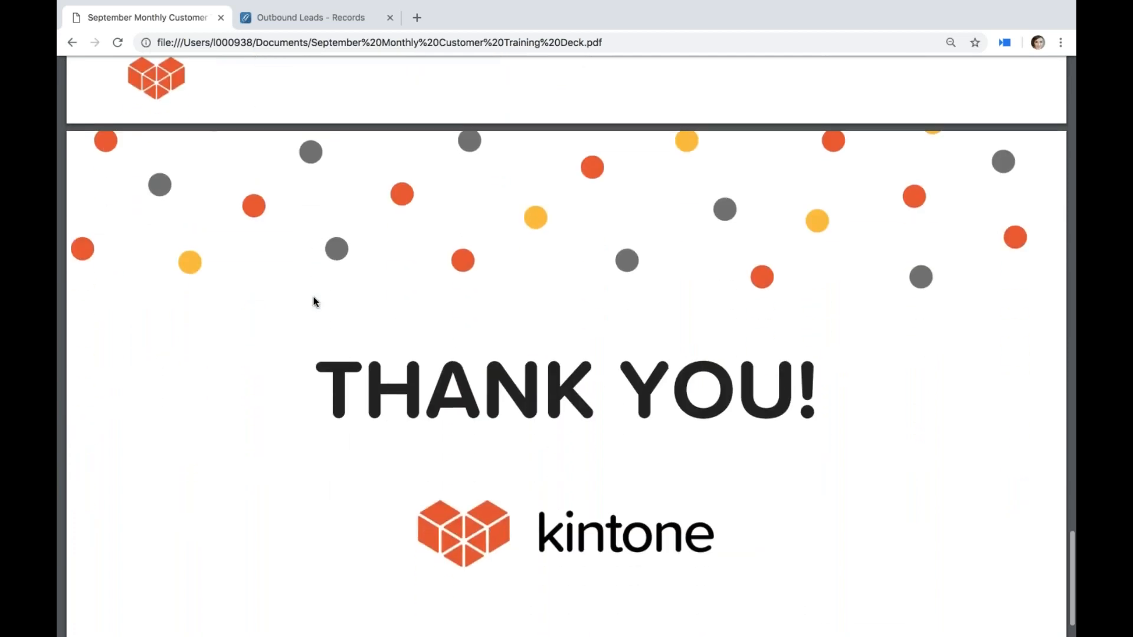
pyautogui.scroll(-1, 313, 302)
pyautogui.scroll(1, 314, 302)
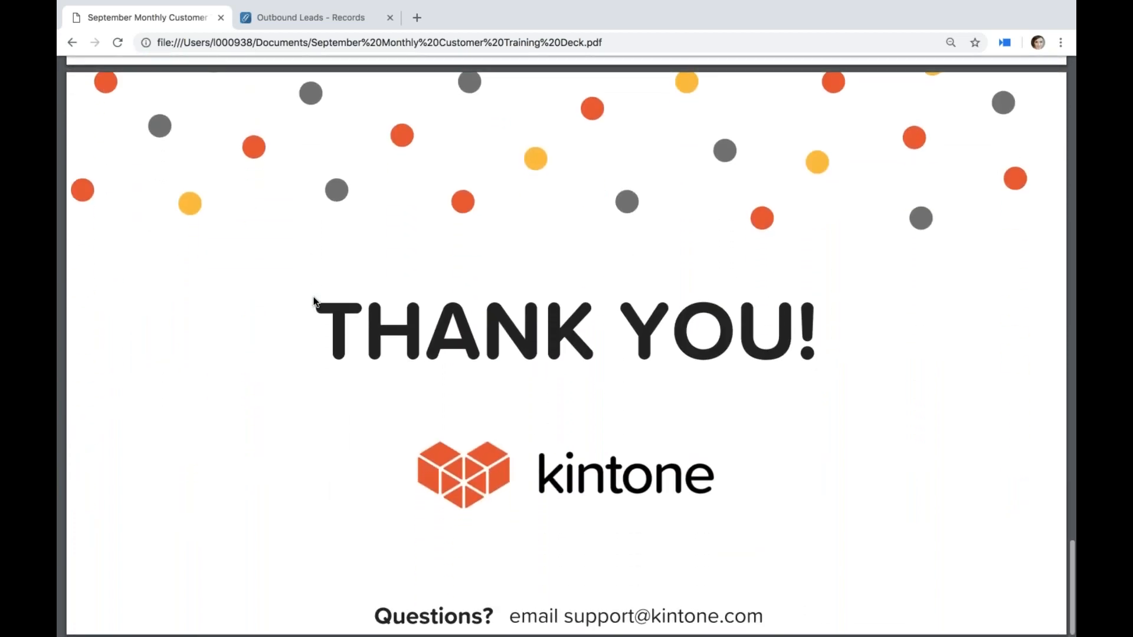